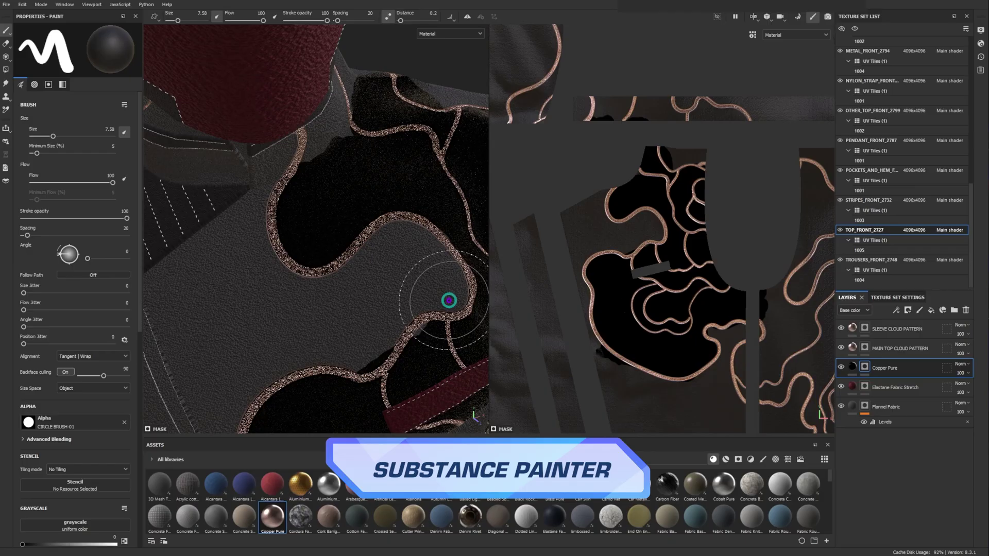
{"action": "mouse_move", "coordinate": [448, 298]}
{"action": "left_mouse_down", "text": "alt"}
{"action": "mouse_move", "coordinate": [276, 280]}
{"action": "mouse_move", "coordinate": [388, 247]}
{"action": "left_mouse_up", "text": "alt"}
{"action": "scroll", "coordinate": [303, 304], "scroll_direction": "up", "scroll_amount": 5}
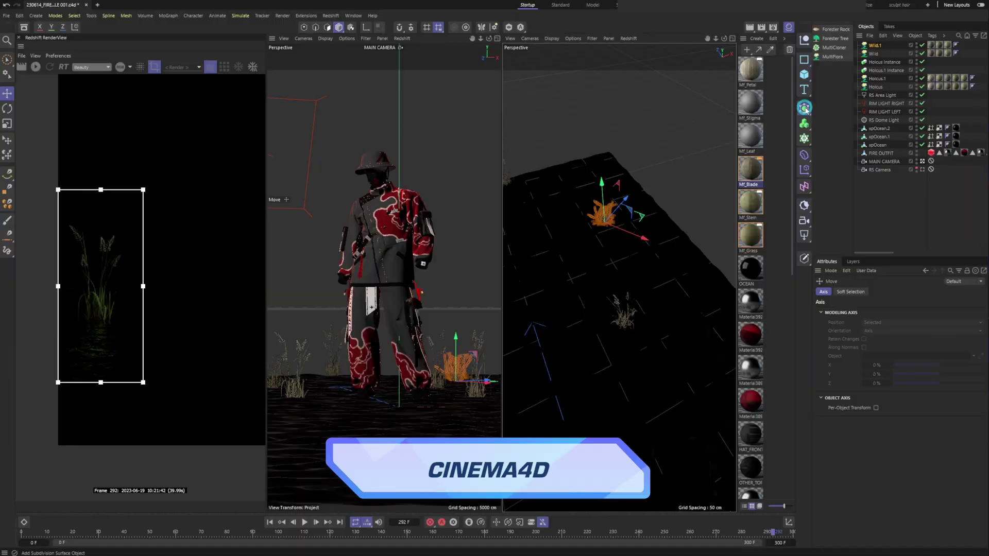
In Cinema 4D, move the instance of the Wild.1 grass clump across the ocean surface and rotate it
{"action": "mouse_move", "coordinate": [605, 223]}
{"action": "left_mouse_down"}
{"action": "mouse_move", "coordinate": [714, 264]}
{"action": "mouse_move", "coordinate": [685, 276]}
{"action": "left_mouse_up"}
{"action": "key", "text": "r"}
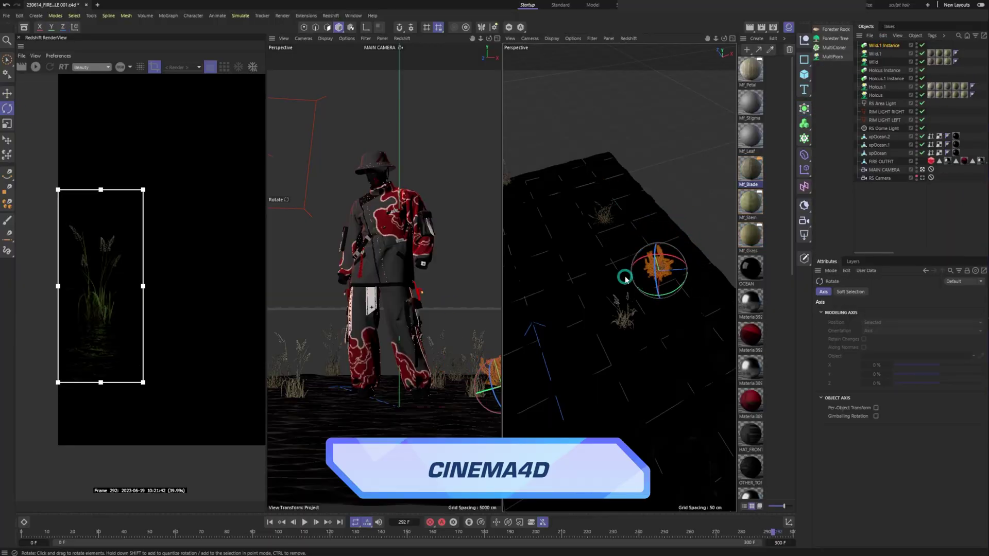
{"action": "left_click_drag", "start_coordinate": [723, 237], "coordinate": [662, 221]}
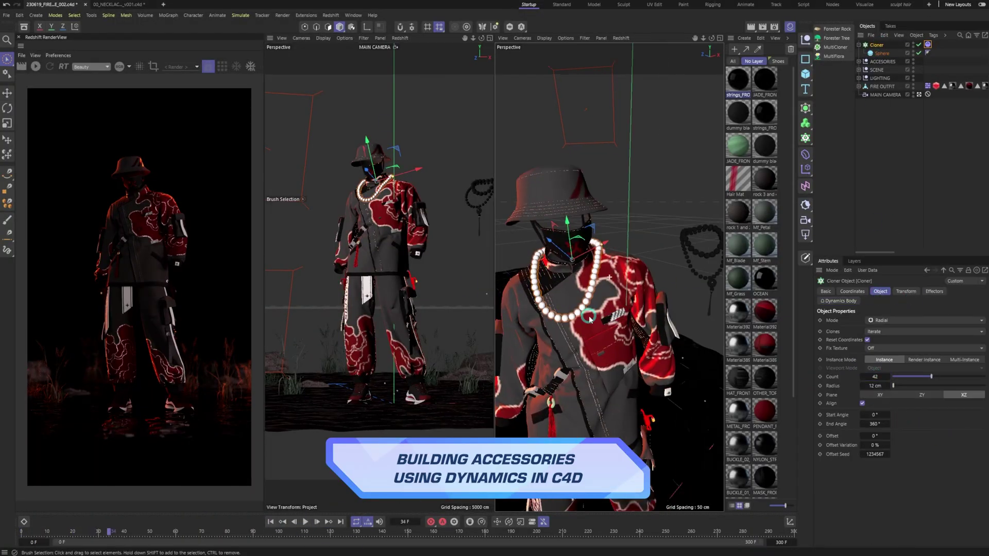
{"action": "left_click", "coordinate": [878, 51]}
{"action": "left_click", "coordinate": [877, 45]}
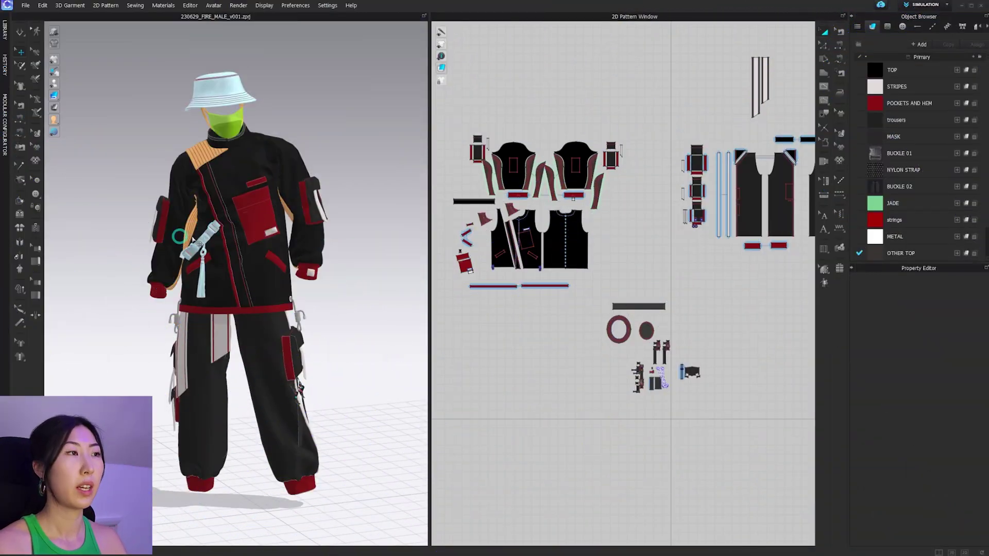
In CLO, examine the outfit on the avatar from several angles, from the hat and jacket down to the trousers
{"action": "scroll", "coordinate": [227, 231], "scroll_direction": "down", "scroll_amount": 3}
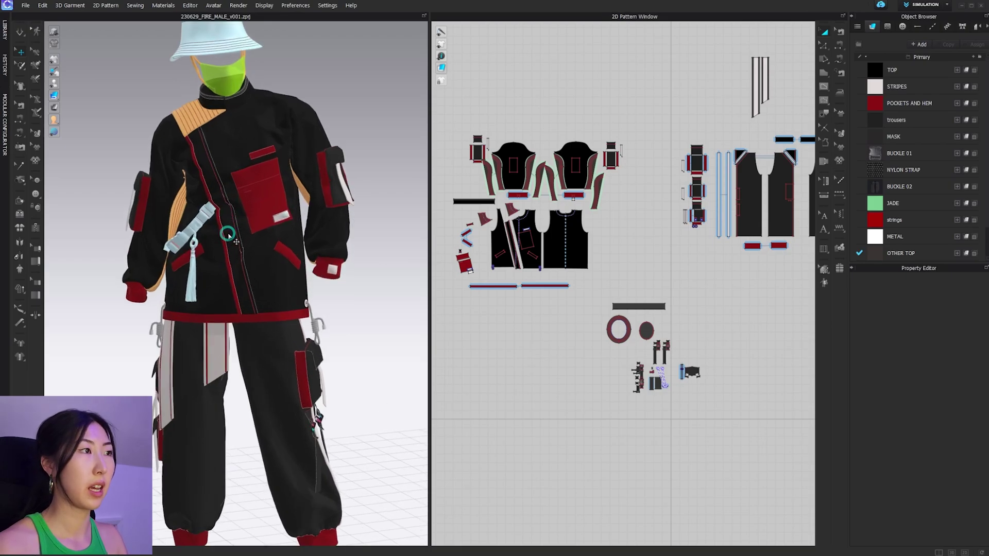
{"action": "scroll", "coordinate": [227, 232], "scroll_direction": "up", "scroll_amount": 4}
{"action": "scroll", "coordinate": [193, 247], "scroll_direction": "down", "scroll_amount": 2}
{"action": "mouse_move", "coordinate": [118, 356]}
{"action": "left_mouse_down", "text": "alt"}
{"action": "mouse_move", "coordinate": [258, 360]}
{"action": "mouse_move", "coordinate": [252, 349]}
{"action": "mouse_move", "coordinate": [127, 348]}
{"action": "left_mouse_up", "text": "alt"}
{"action": "right_click_drag", "start_coordinate": [330, 346], "coordinate": [321, 324], "text": "alt"}
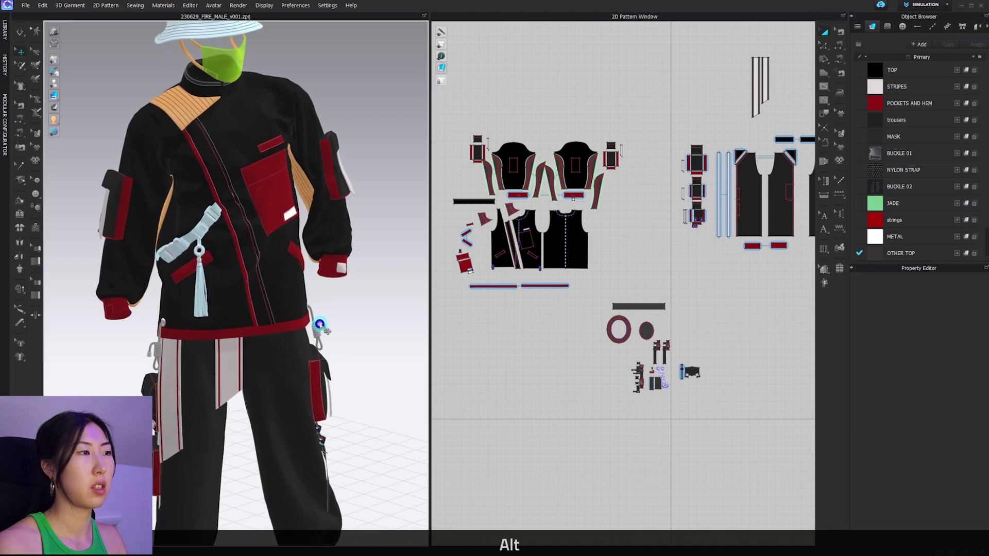
{"action": "middle_click_drag", "start_coordinate": [299, 330], "coordinate": [291, 214], "text": "alt"}
{"action": "scroll", "coordinate": [292, 215], "scroll_direction": "down", "scroll_amount": 2}
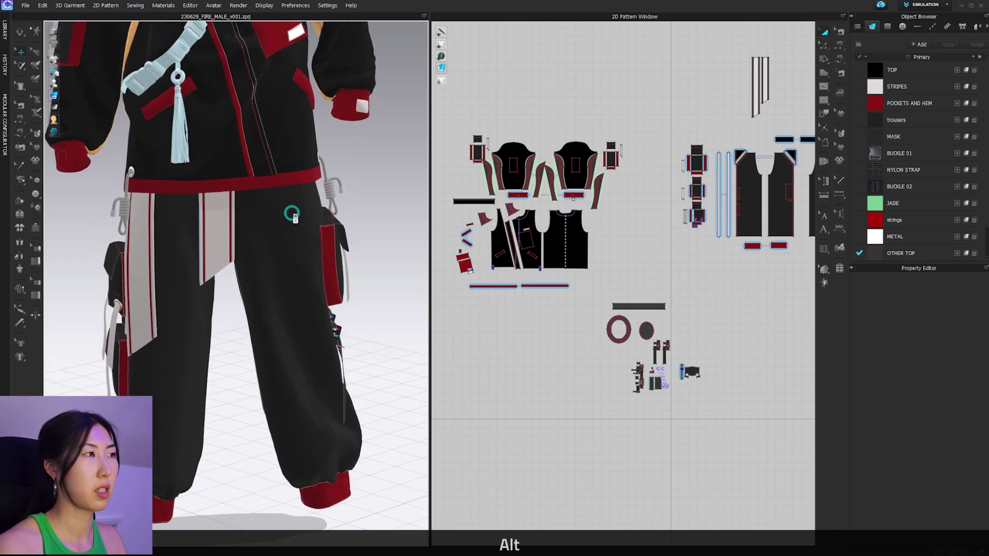
{"action": "scroll", "coordinate": [292, 214], "scroll_direction": "up", "scroll_amount": 3}
{"action": "scroll", "coordinate": [292, 214], "scroll_direction": "down", "scroll_amount": 2, "text": "alt"}
{"action": "left_click_drag", "start_coordinate": [292, 213], "coordinate": [266, 203], "text": "alt"}
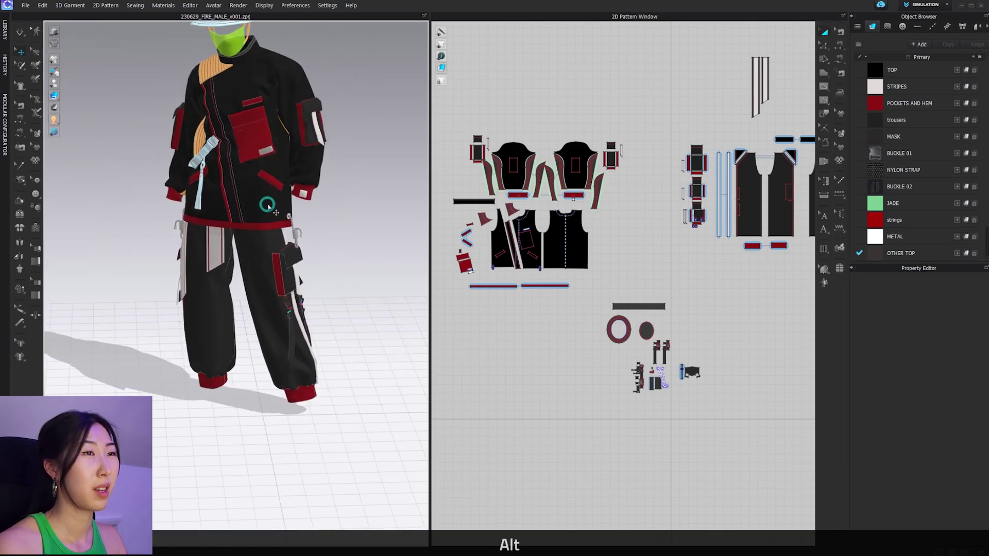
{"action": "middle_click_drag", "start_coordinate": [267, 203], "coordinate": [265, 251], "text": "alt"}
{"action": "scroll", "coordinate": [265, 251], "scroll_direction": "down", "scroll_amount": 4, "text": "alt"}
{"action": "right_click_drag", "start_coordinate": [266, 251], "coordinate": [263, 217], "text": "alt"}
{"action": "middle_click_drag", "start_coordinate": [255, 209], "coordinate": [252, 275], "text": "alt"}
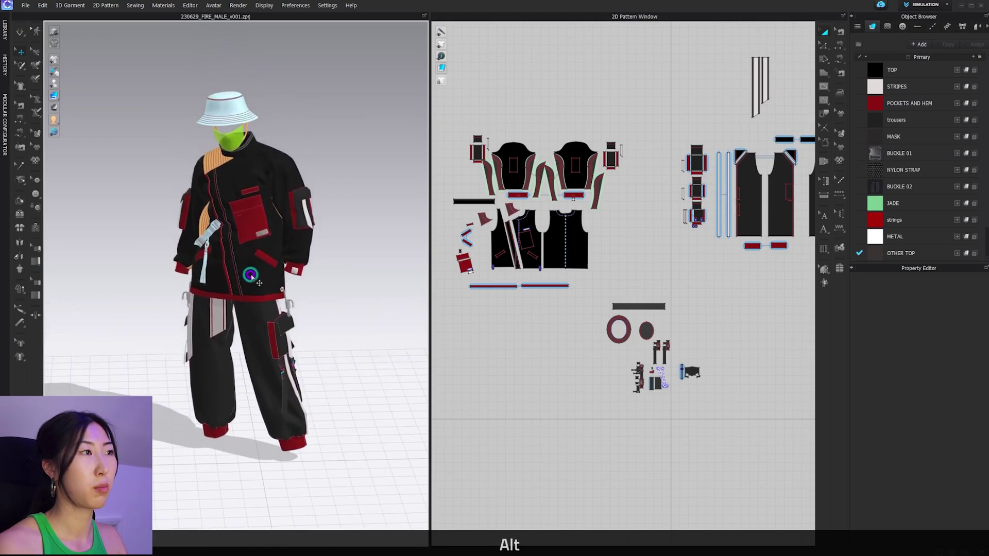
{"action": "left_click_drag", "start_coordinate": [252, 276], "coordinate": [277, 268], "text": "alt"}
{"action": "mouse_move", "coordinate": [276, 269]}
{"action": "right_mouse_down"}
{"action": "mouse_move", "coordinate": [331, 261]}
{"action": "mouse_move", "coordinate": [242, 269]}
{"action": "mouse_move", "coordinate": [287, 264]}
{"action": "mouse_move", "coordinate": [264, 263]}
{"action": "right_mouse_up"}
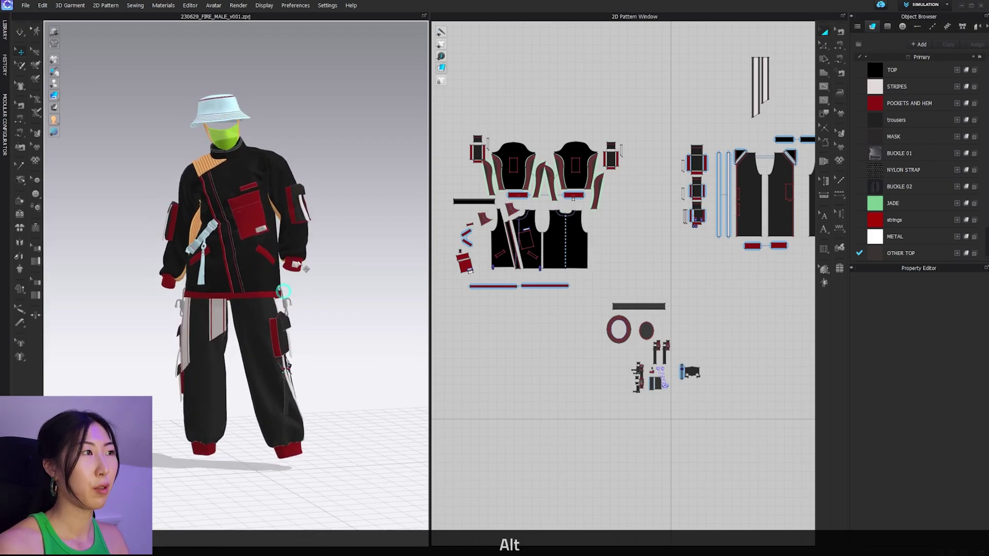
Review the 2D patterns and check which pieces use the TOP, POCKETS AND HEM, MASK, NYLON STRAP and JADE fabrics
{"action": "scroll", "coordinate": [724, 182], "scroll_direction": "down", "scroll_amount": 3}
{"action": "scroll", "coordinate": [711, 137], "scroll_direction": "up", "scroll_amount": 3}
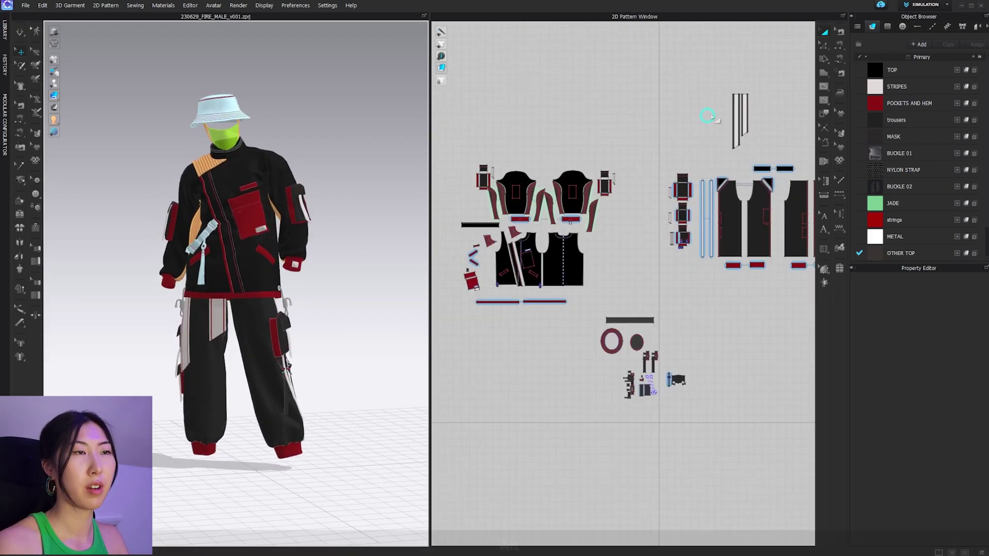
{"action": "middle_click_drag", "start_coordinate": [676, 99], "coordinate": [653, 101], "text": "alt"}
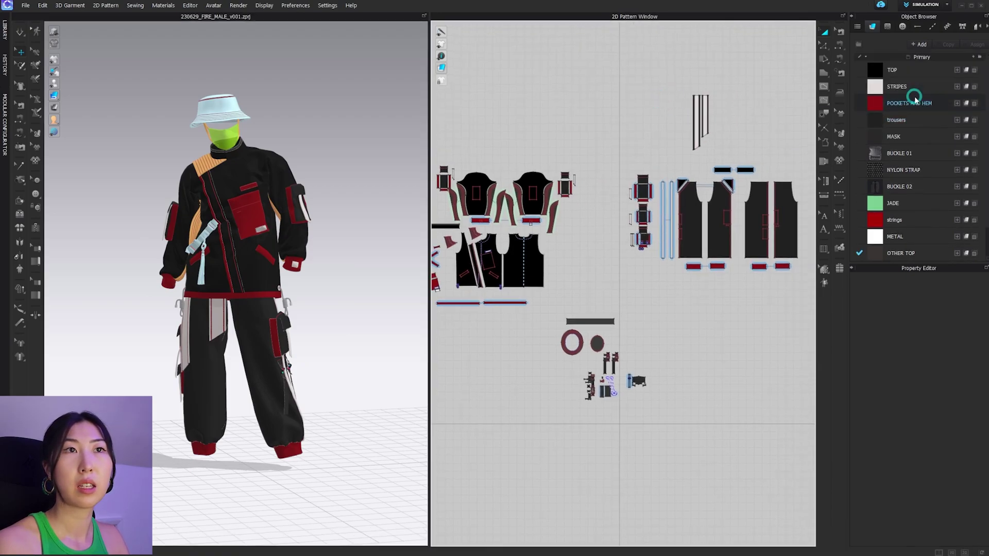
{"action": "left_click", "coordinate": [905, 71]}
{"action": "left_click", "coordinate": [909, 102]}
{"action": "left_click", "coordinate": [906, 136]}
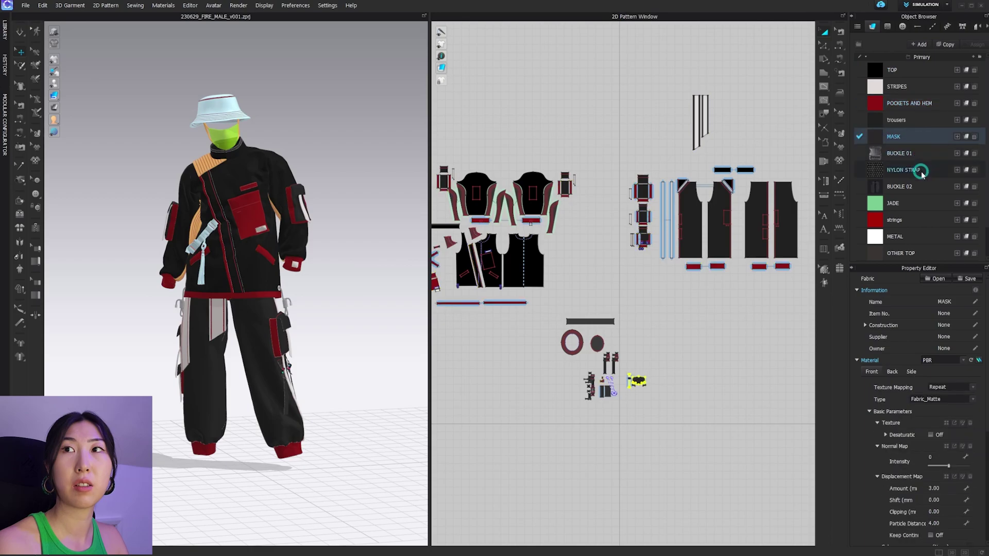
{"action": "left_click", "coordinate": [922, 171]}
{"action": "left_click", "coordinate": [920, 202]}
Rename the "hat side" fabric as HAT
{"action": "scroll", "coordinate": [918, 212], "scroll_direction": "down", "scroll_amount": 1}
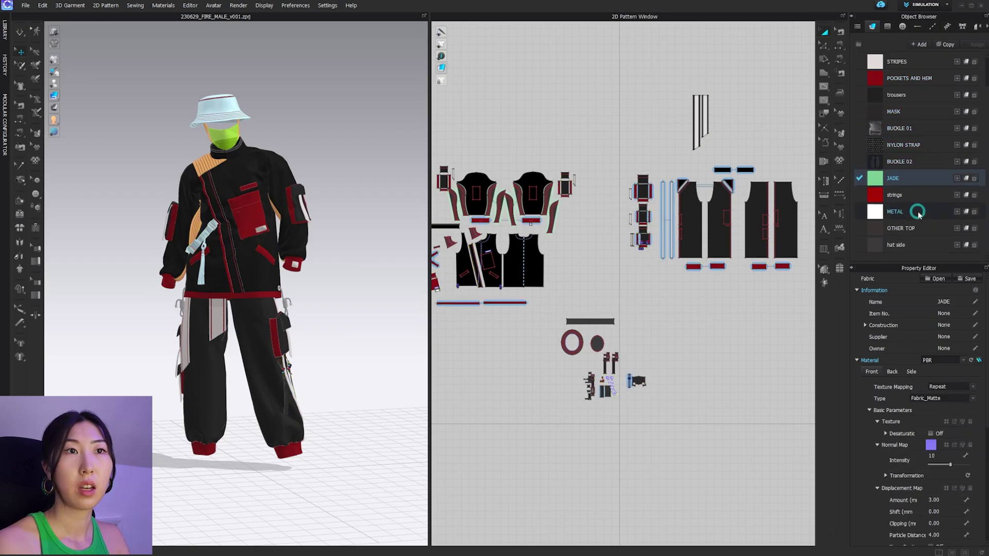
{"action": "left_click", "coordinate": [909, 251]}
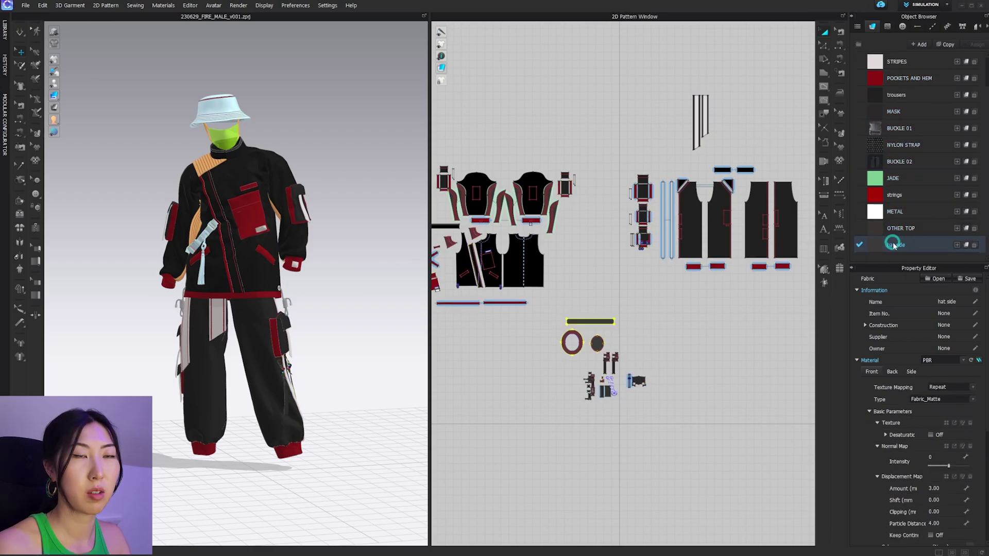
{"action": "key", "text": "Caps_Lock"}
{"action": "key", "text": "Caps_Lock"}
{"action": "type", "text": "HAT"}
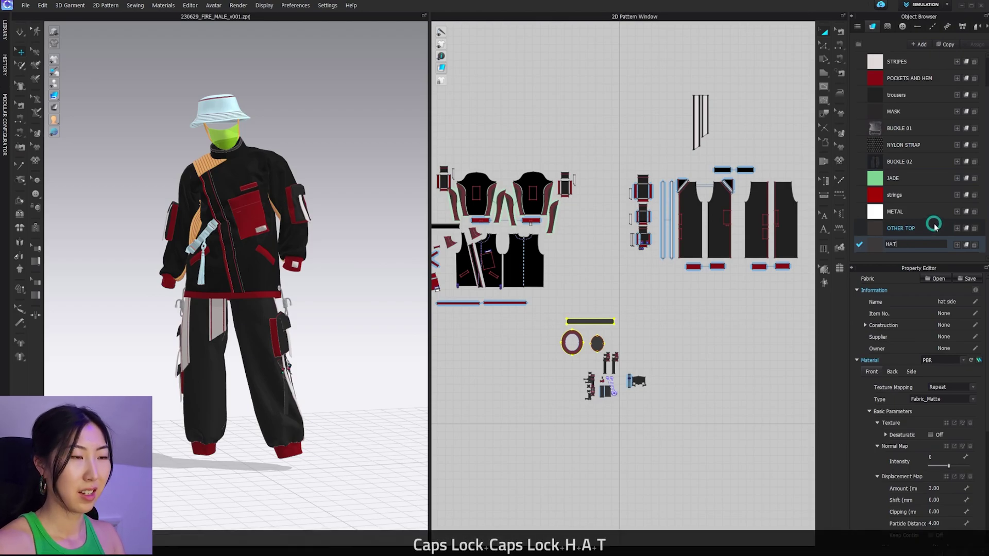
{"action": "type", "text": " SIDE"}
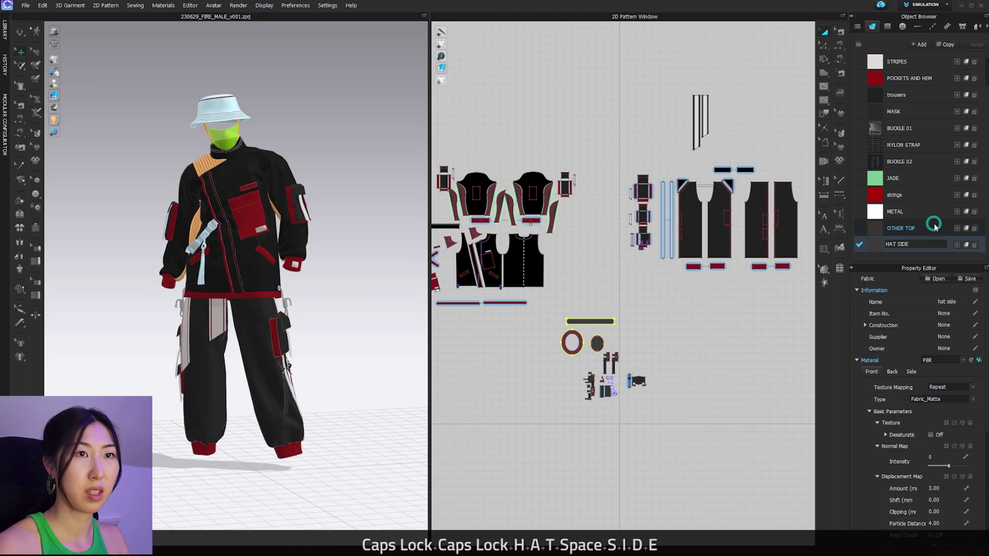
{"action": "key", "text": "BackSpace"}
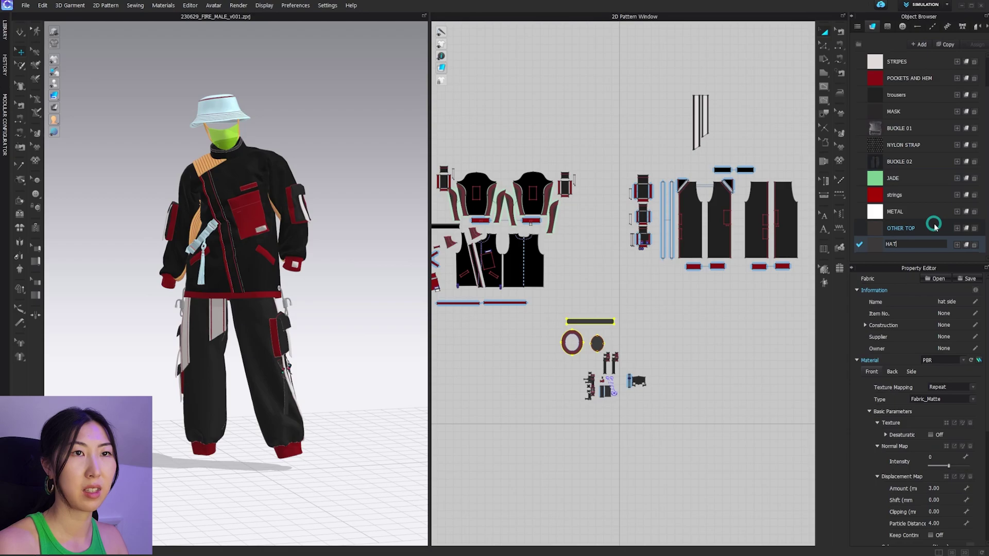
{"action": "key", "text": "Return"}
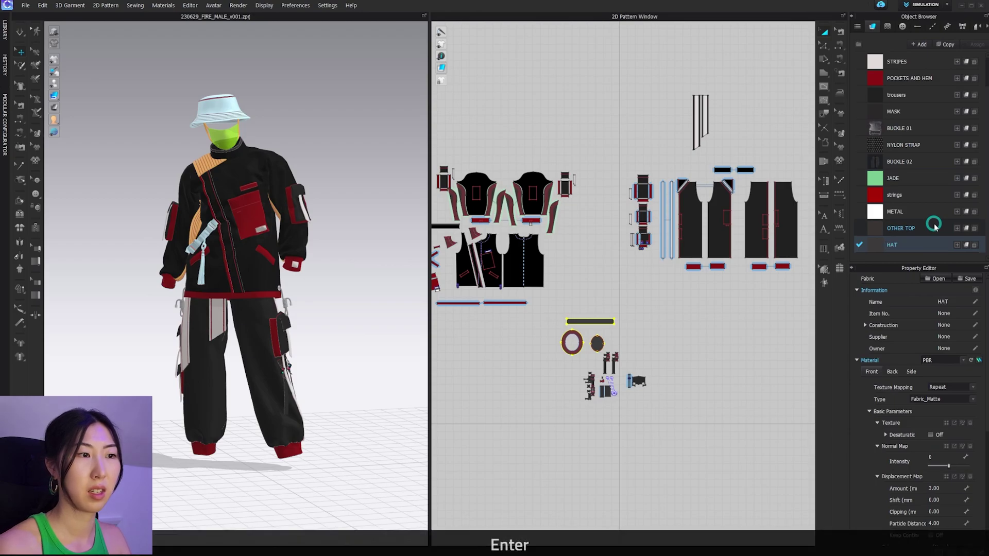
Change the name of the red "strings" fabric to uppercase STRINGS
{"action": "double_click", "coordinate": [896, 196]}
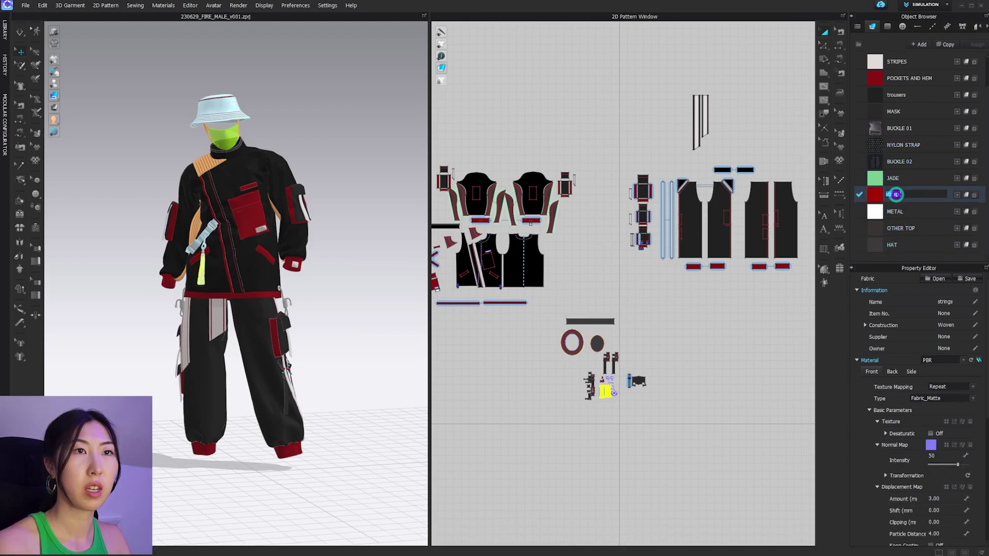
{"action": "type", "text": "STRING"}
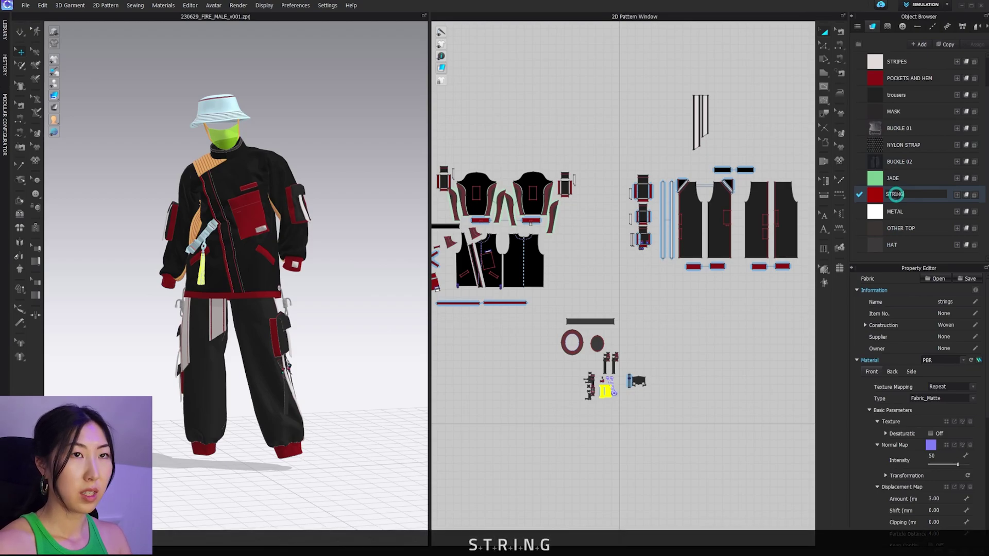
{"action": "type", "text": "S"}
{"action": "key", "text": "Return"}
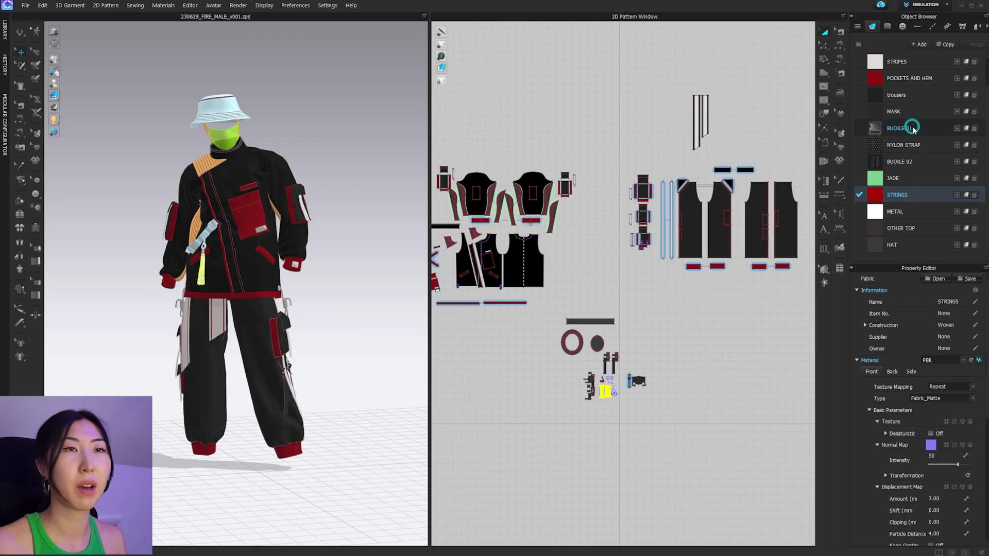
Change the name of the "trousers" fabric to uppercase TROUSERS
{"action": "scroll", "coordinate": [911, 128], "scroll_direction": "up", "scroll_amount": 2}
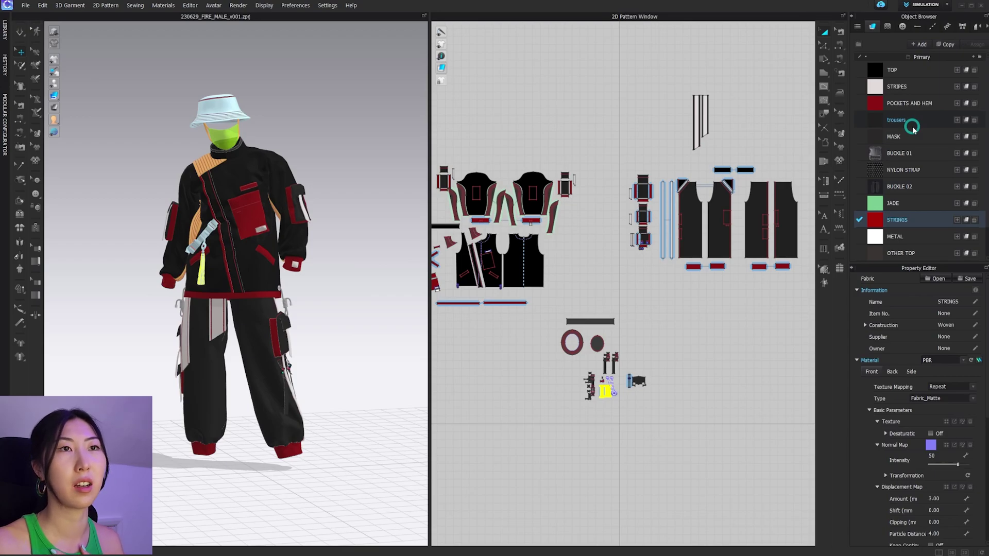
{"action": "double_click", "coordinate": [898, 121]}
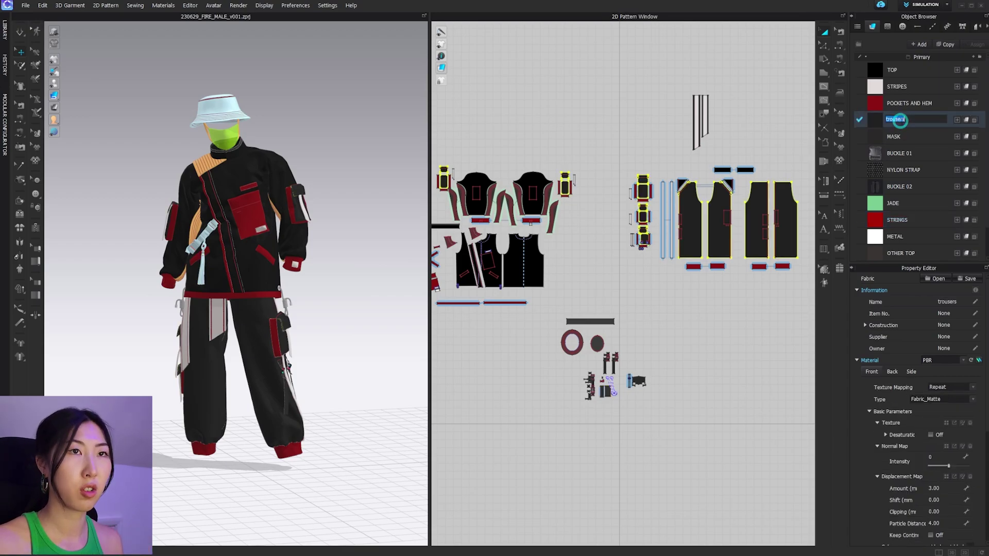
{"action": "type", "text": "TROUSER"}
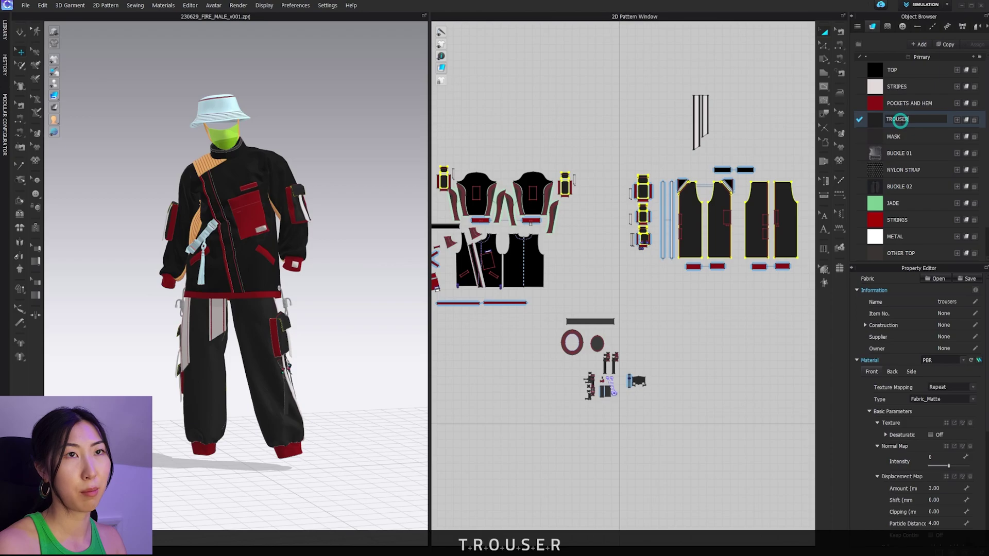
{"action": "type", "text": "S"}
{"action": "key", "text": "Return"}
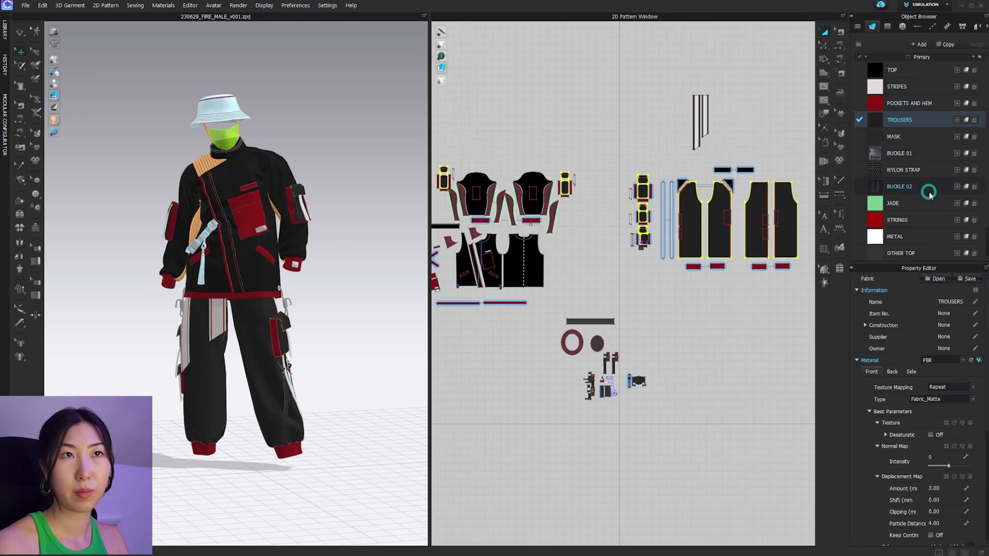
Look through the fabric list and check which pattern pieces use the HAT, METAL and OTHER TOP fabrics
{"action": "scroll", "coordinate": [930, 194], "scroll_direction": "down", "scroll_amount": 1}
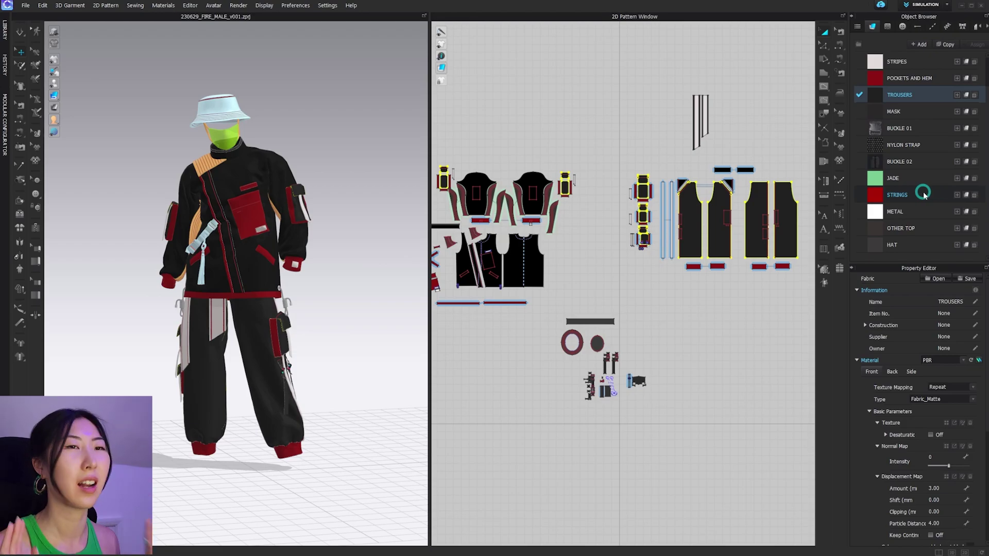
{"action": "scroll", "coordinate": [915, 149], "scroll_direction": "up", "scroll_amount": 1}
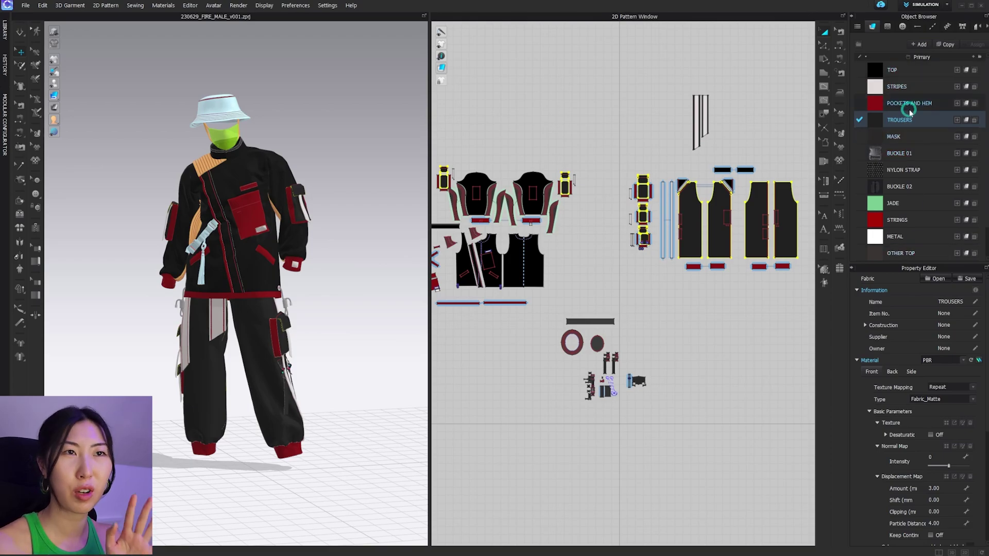
{"action": "scroll", "coordinate": [910, 112], "scroll_direction": "down", "scroll_amount": 1}
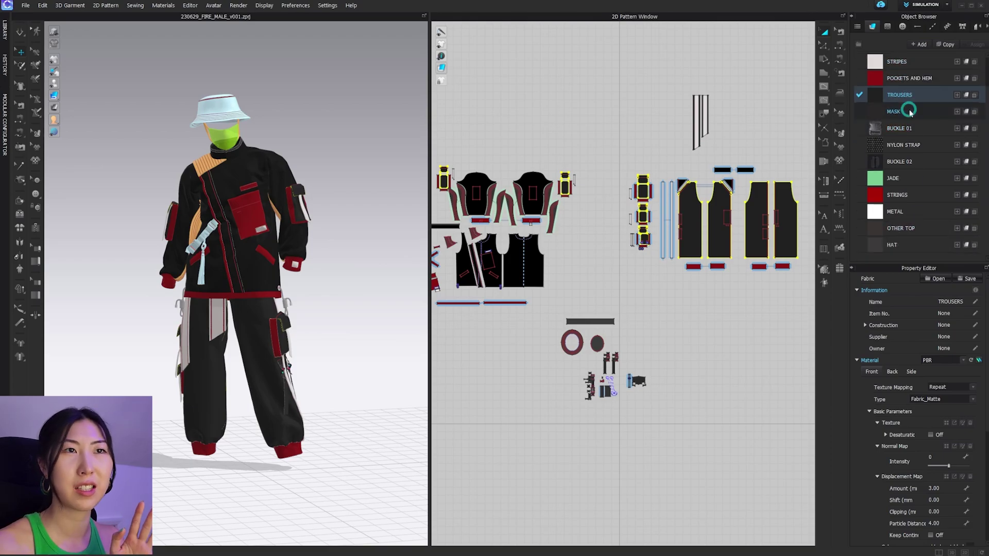
{"action": "left_click", "coordinate": [908, 245]}
{"action": "scroll", "coordinate": [910, 227], "scroll_direction": "up", "scroll_amount": 1}
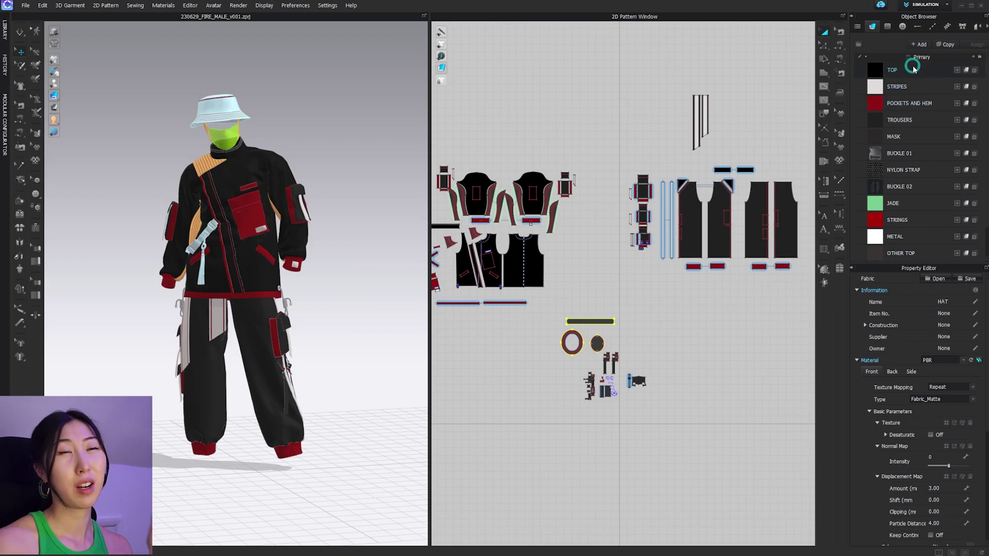
{"action": "scroll", "coordinate": [913, 77], "scroll_direction": "down", "scroll_amount": 1}
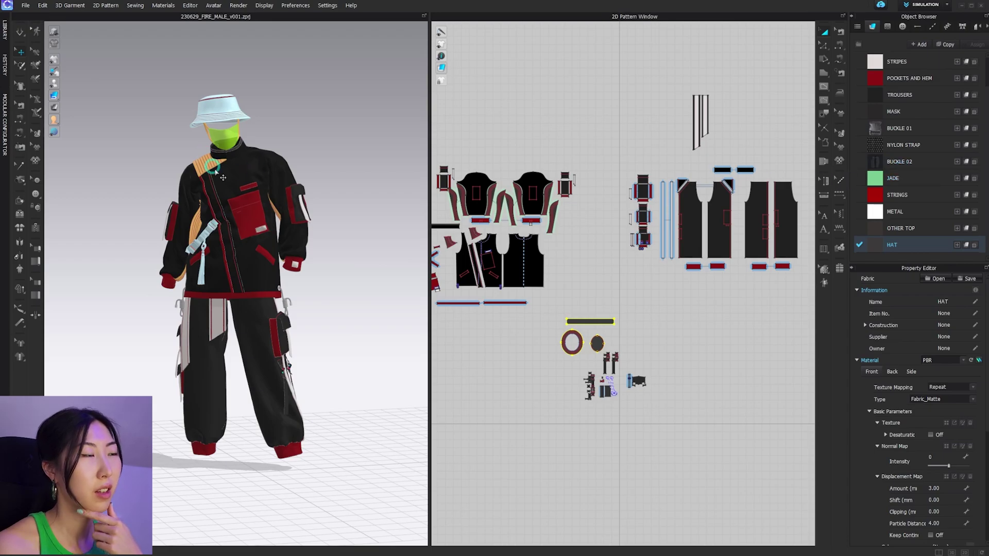
{"action": "scroll", "coordinate": [257, 230], "scroll_direction": "up", "scroll_amount": 2}
{"action": "scroll", "coordinate": [255, 228], "scroll_direction": "down", "scroll_amount": 1}
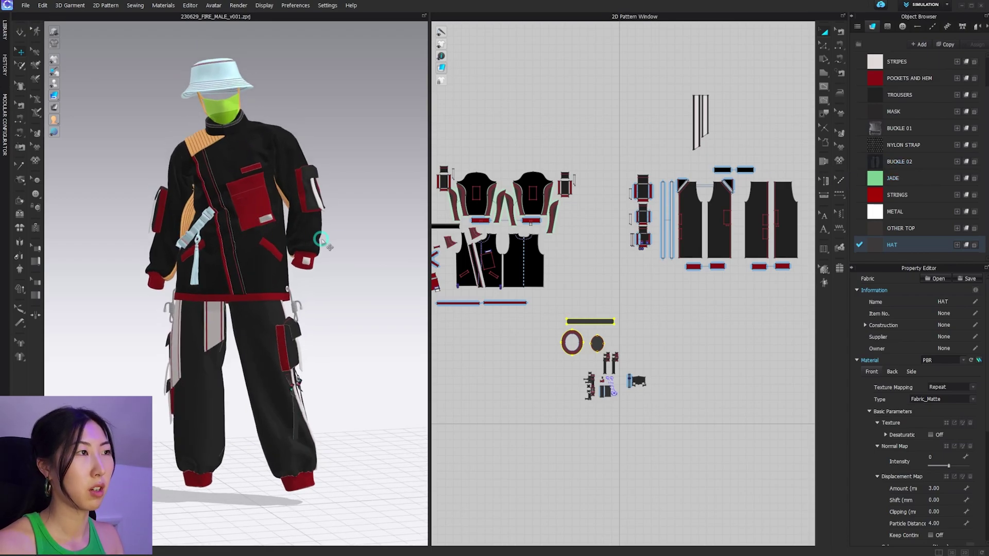
{"action": "left_click", "coordinate": [905, 216]}
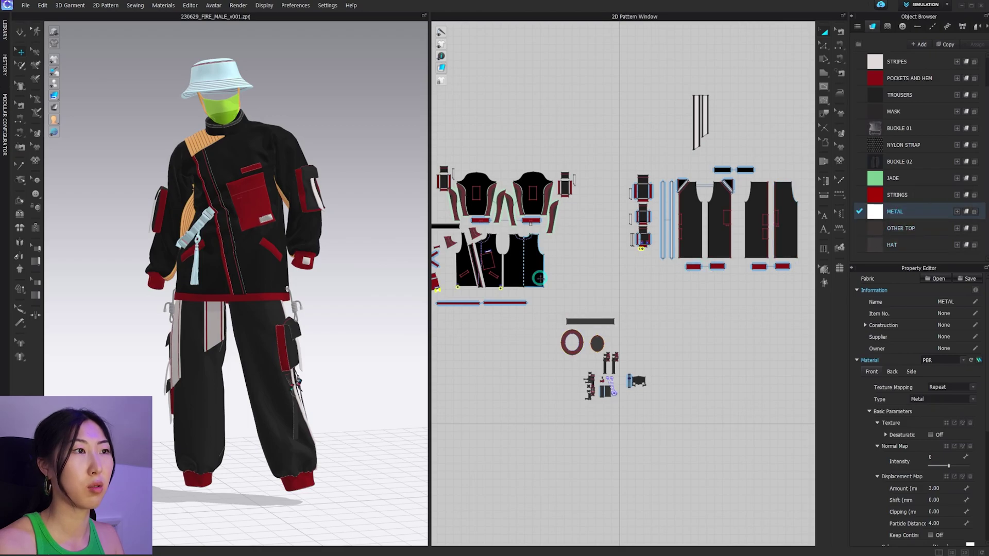
{"action": "middle_click_drag", "start_coordinate": [550, 301], "coordinate": [599, 291], "text": "alt"}
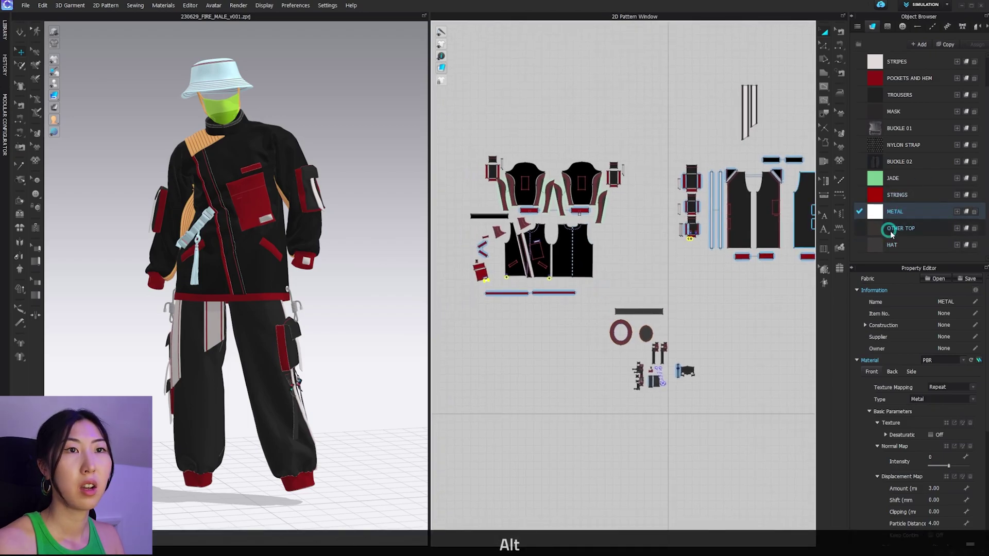
{"action": "left_click", "coordinate": [914, 233]}
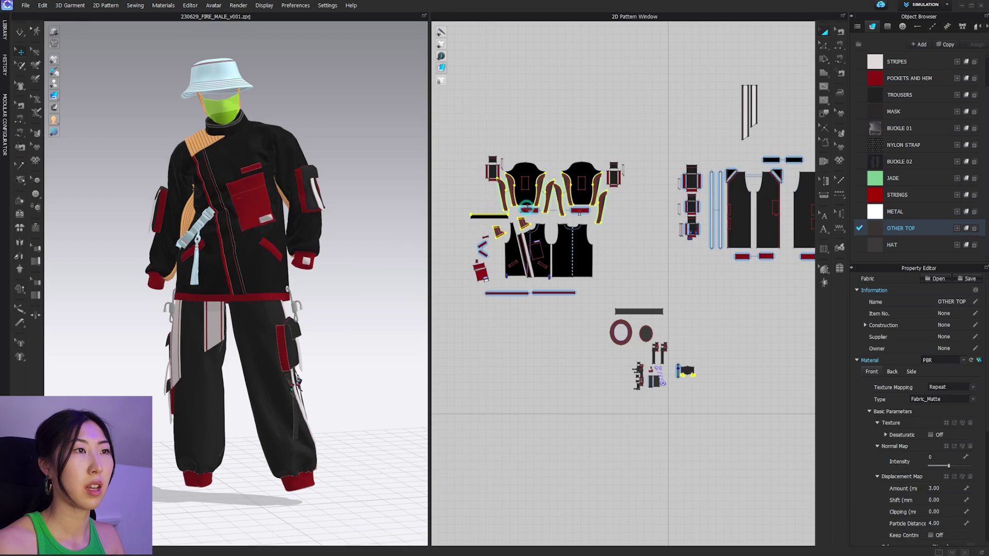
Inspect the jacket pieces that use the OTHER TOP fabric around the sleeves in the 2D pattern
{"action": "scroll", "coordinate": [526, 204], "scroll_direction": "up", "scroll_amount": 5}
{"action": "left_click", "coordinate": [741, 114]}
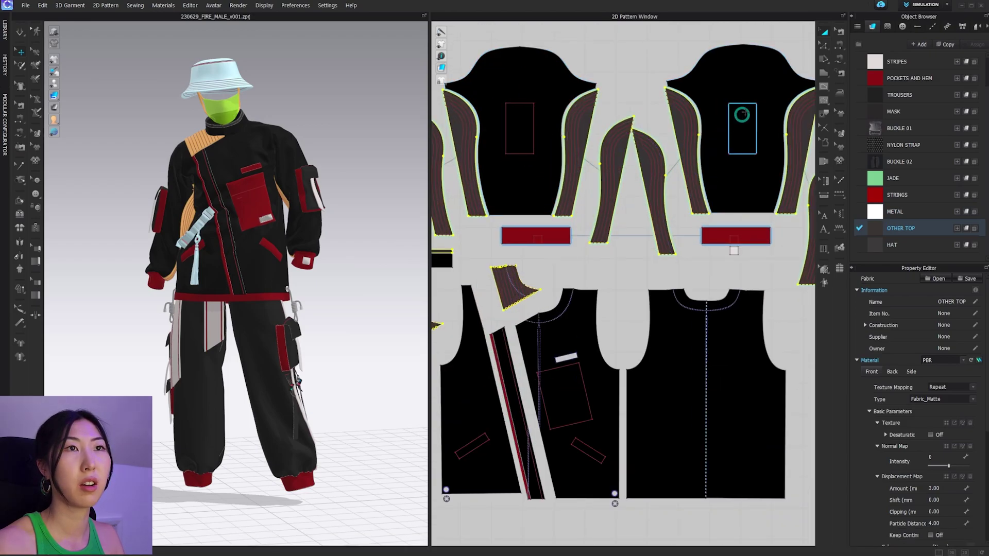
{"action": "scroll", "coordinate": [738, 131], "scroll_direction": "down", "scroll_amount": 5}
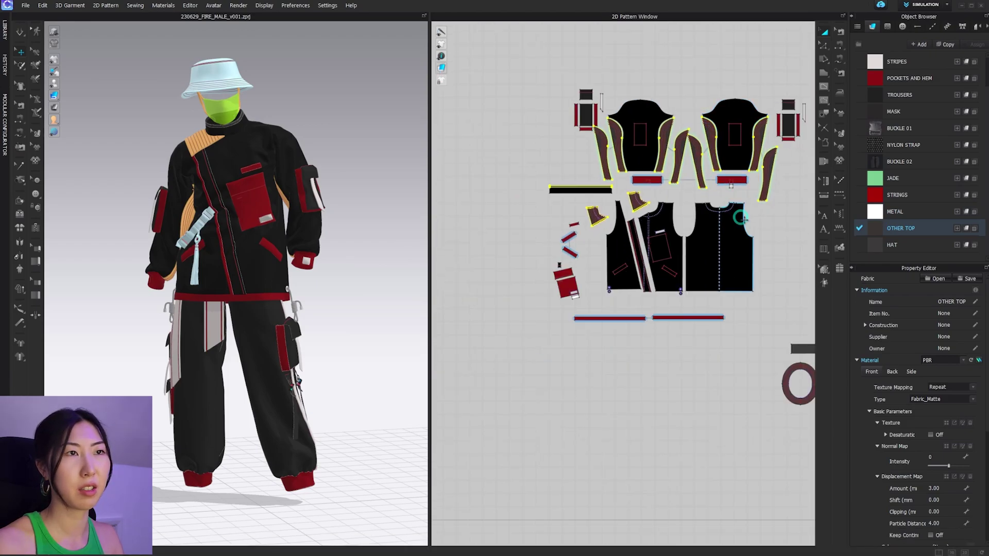
{"action": "key", "text": "alt"}
{"action": "scroll", "coordinate": [905, 70], "scroll_direction": "up", "scroll_amount": 2}
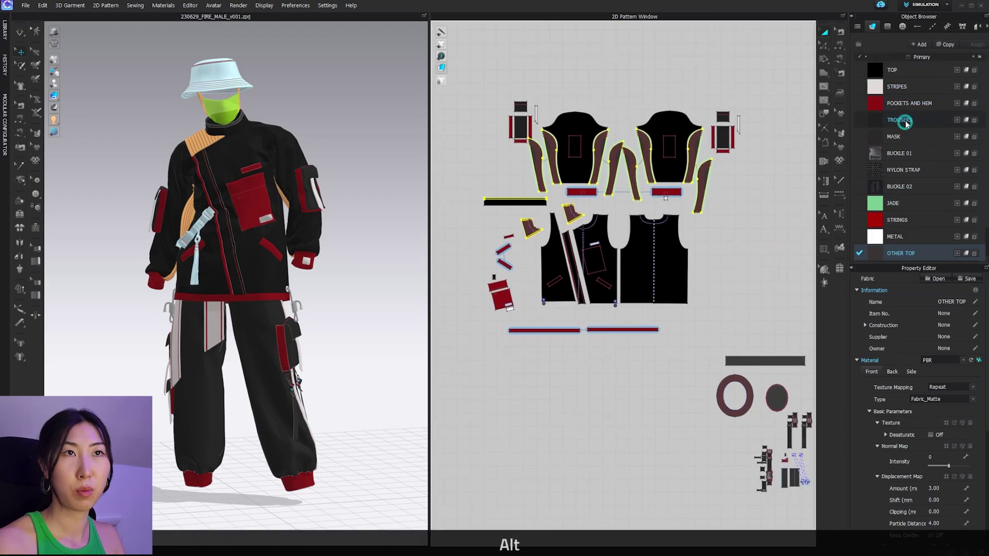
Show the list of topstitch styles and examine the stitch lines on the sleeve side panels and other jacket pieces
{"action": "left_click", "coordinate": [931, 27]}
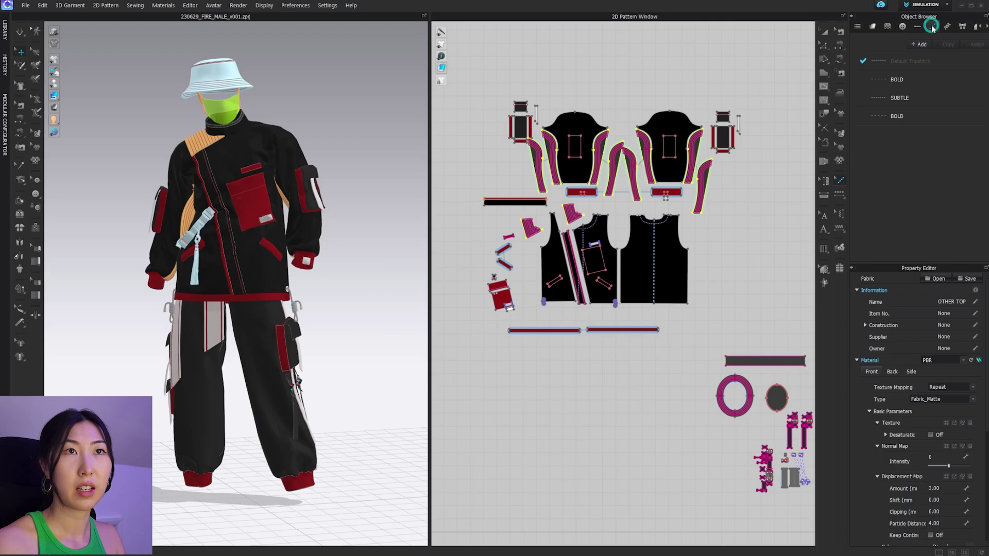
{"action": "scroll", "coordinate": [623, 147], "scroll_direction": "up", "scroll_amount": 5}
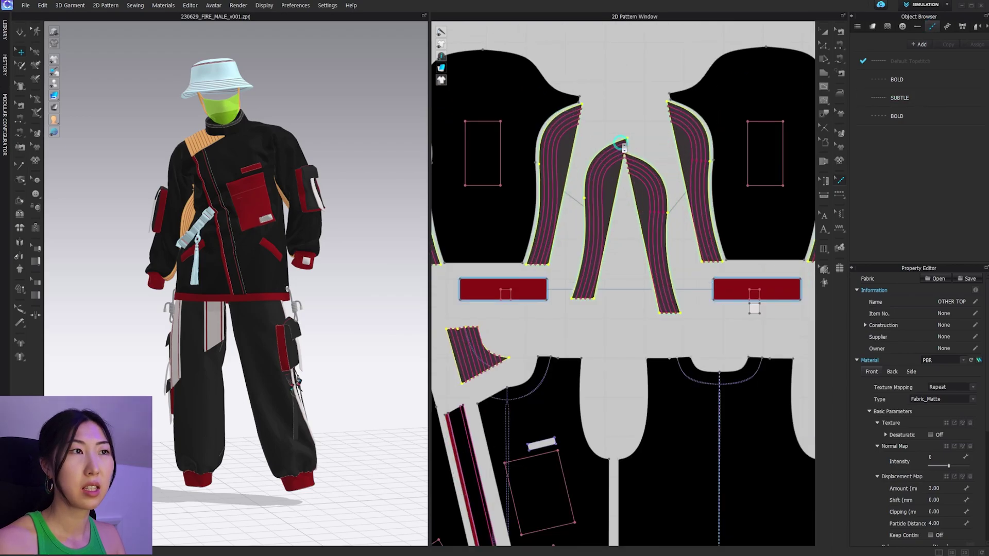
{"action": "scroll", "coordinate": [621, 149], "scroll_direction": "up", "scroll_amount": 5}
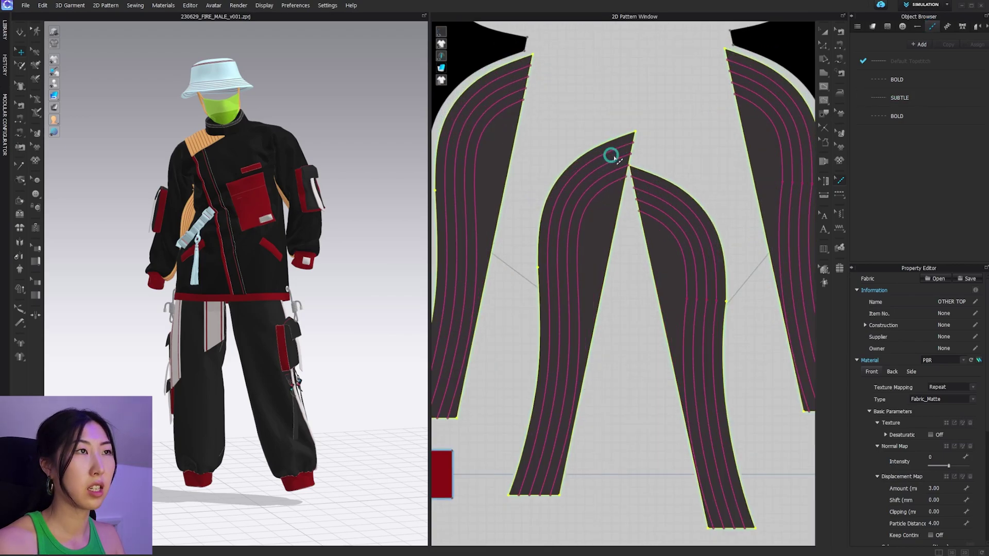
{"action": "scroll", "coordinate": [607, 157], "scroll_direction": "up", "scroll_amount": 3}
{"action": "scroll", "coordinate": [542, 206], "scroll_direction": "down", "scroll_amount": 2}
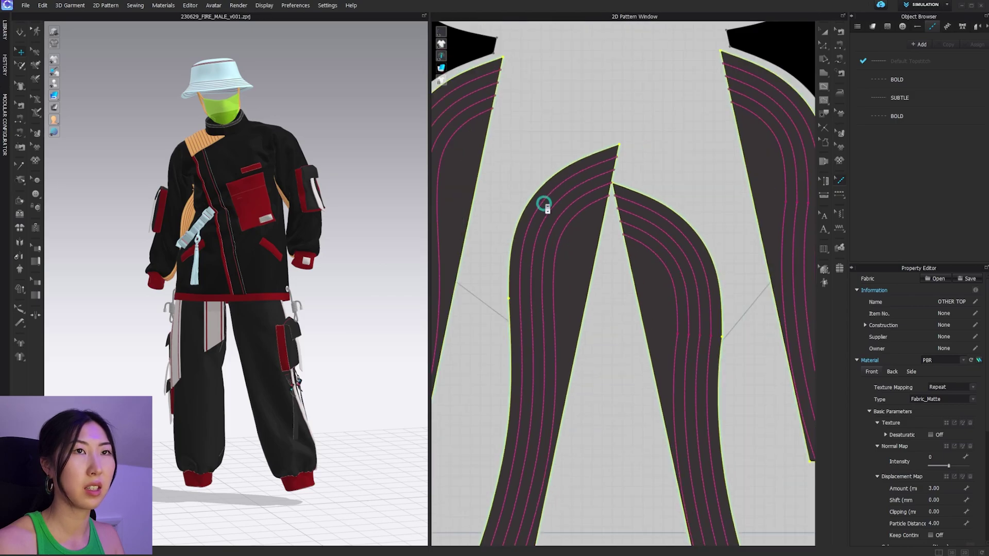
{"action": "scroll", "coordinate": [546, 199], "scroll_direction": "down", "scroll_amount": 4}
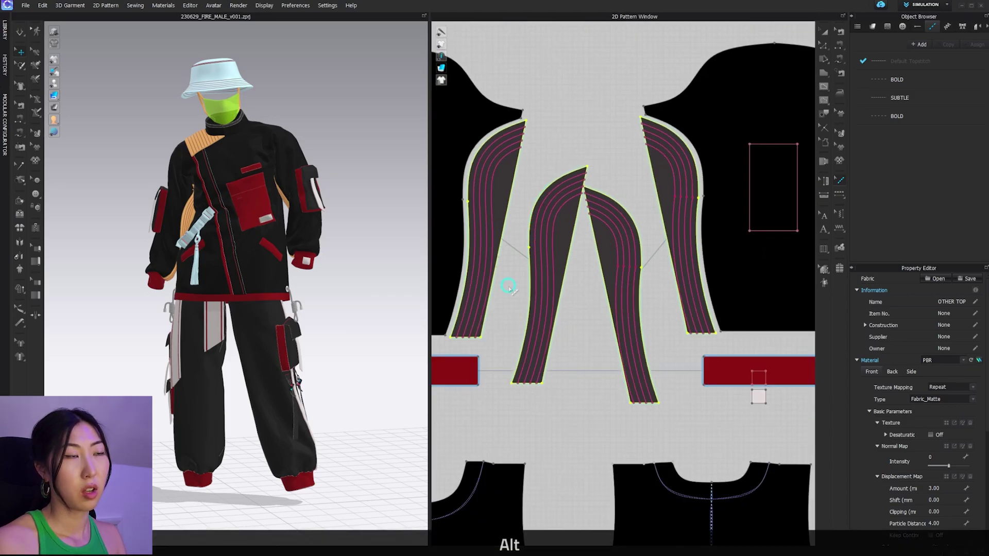
{"action": "scroll", "coordinate": [670, 253], "scroll_direction": "down", "scroll_amount": 4}
{"action": "scroll", "coordinate": [682, 288], "scroll_direction": "up", "scroll_amount": 4}
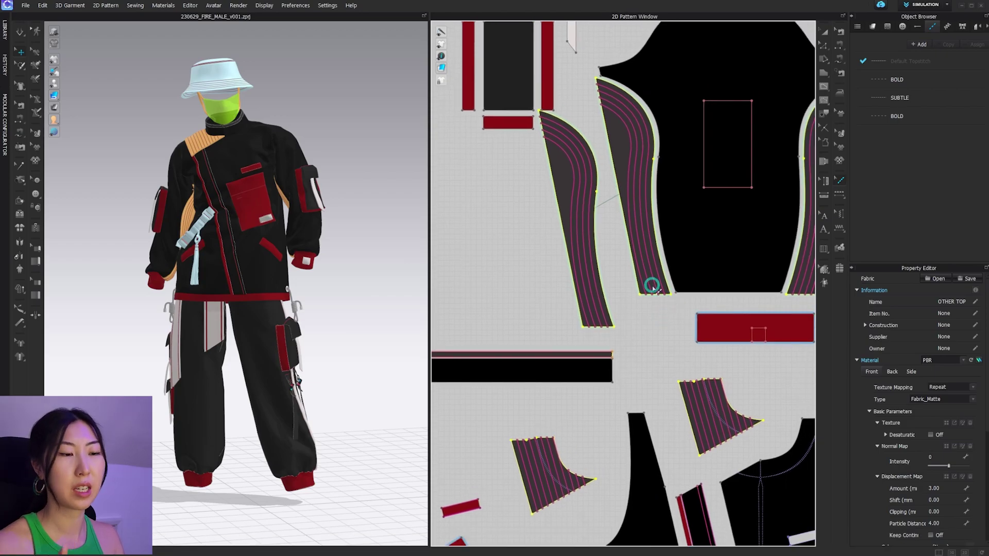
{"action": "scroll", "coordinate": [602, 258], "scroll_direction": "up", "scroll_amount": 3}
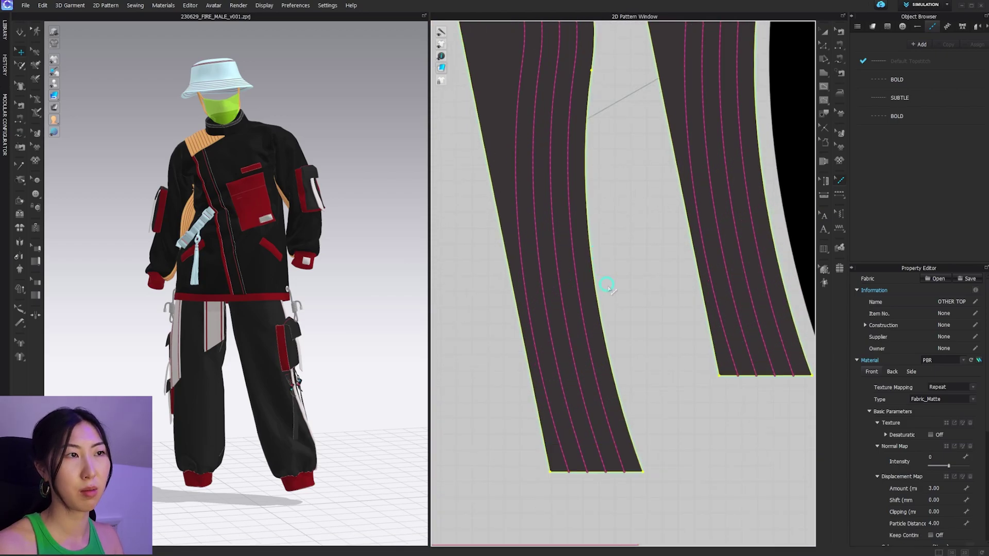
{"action": "scroll", "coordinate": [607, 283], "scroll_direction": "down", "scroll_amount": 6}
{"action": "scroll", "coordinate": [723, 412], "scroll_direction": "down", "scroll_amount": 2}
{"action": "middle_click_drag", "start_coordinate": [755, 408], "coordinate": [598, 277], "text": "alt"}
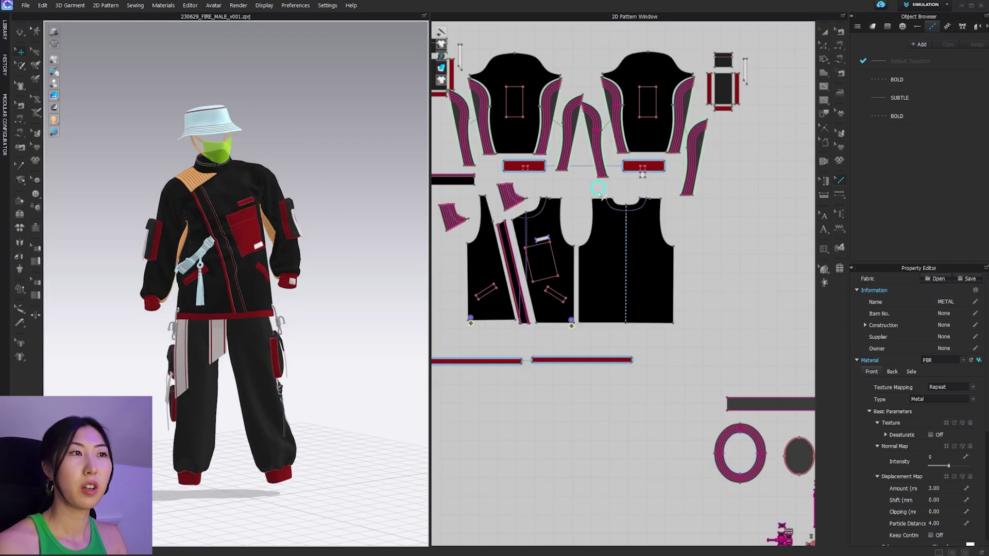
{"action": "scroll", "coordinate": [599, 191], "scroll_direction": "down", "scroll_amount": 1}
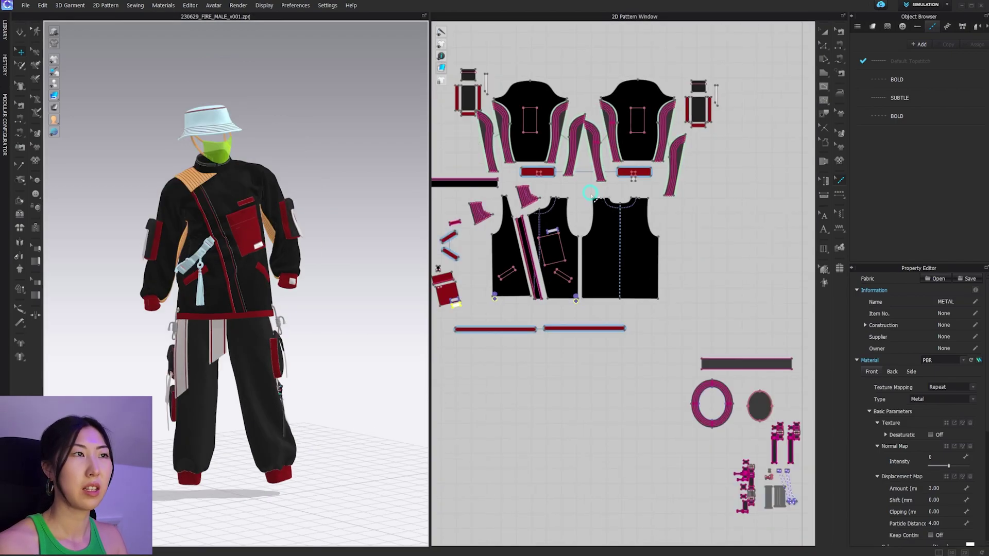
{"action": "middle_click_drag", "start_coordinate": [579, 174], "coordinate": [602, 200], "text": "alt"}
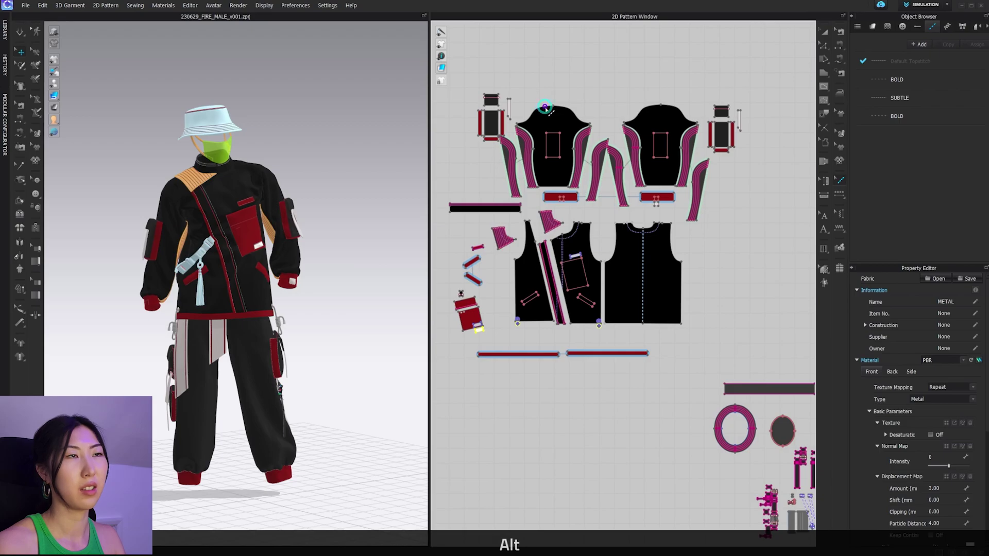
Switch to the UV Editor mode and bring the tiles with the garment pieces into view
{"action": "left_click", "coordinate": [919, 5]}
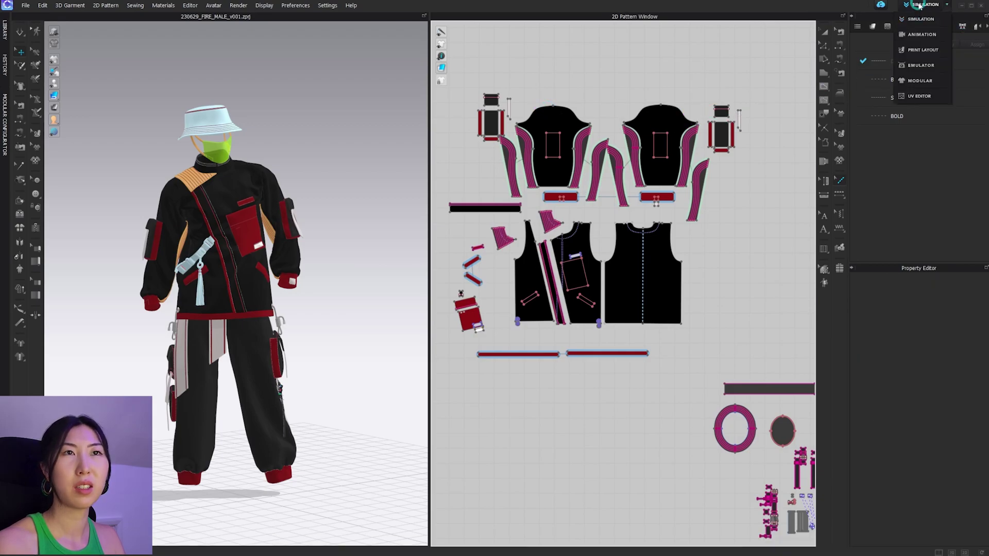
{"action": "left_click", "coordinate": [752, 138]}
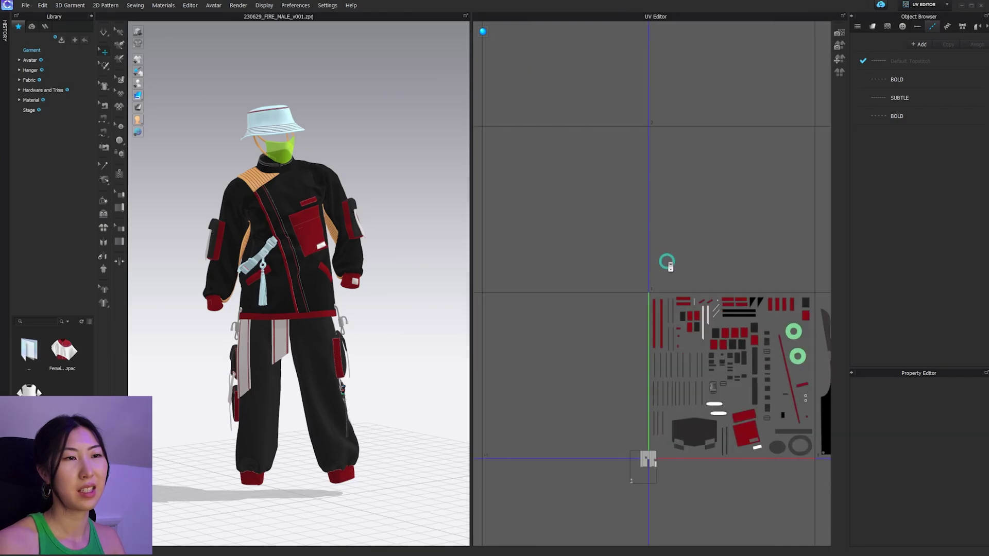
{"action": "middle_click_drag", "start_coordinate": [742, 274], "coordinate": [568, 171], "text": "alt"}
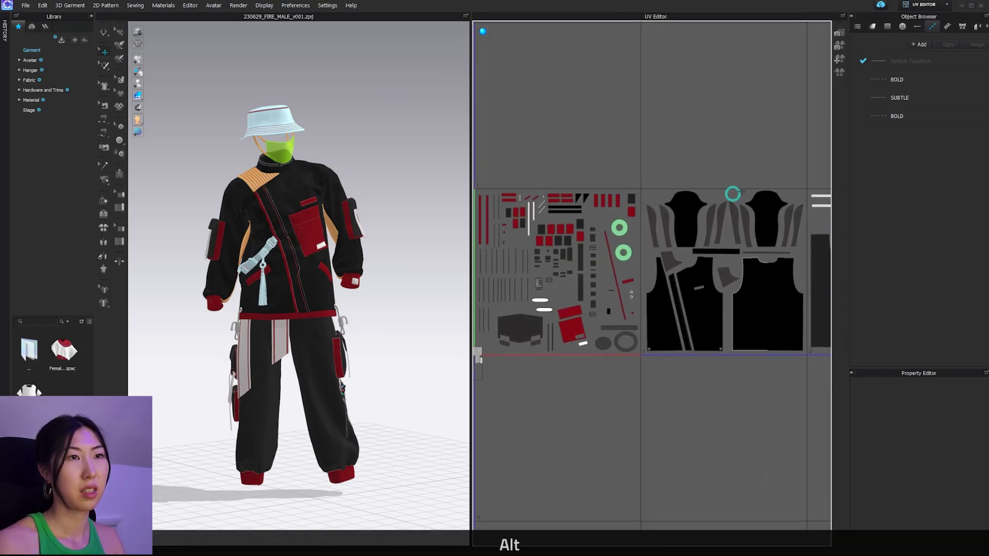
{"action": "middle_click_drag", "start_coordinate": [733, 194], "coordinate": [724, 158], "text": "alt"}
Spread apart the overlapping pieces stacked at the UV origin
{"action": "middle_click_drag", "start_coordinate": [528, 286], "coordinate": [679, 261], "text": "alt"}
{"action": "scroll", "coordinate": [635, 294], "scroll_direction": "up", "scroll_amount": 4}
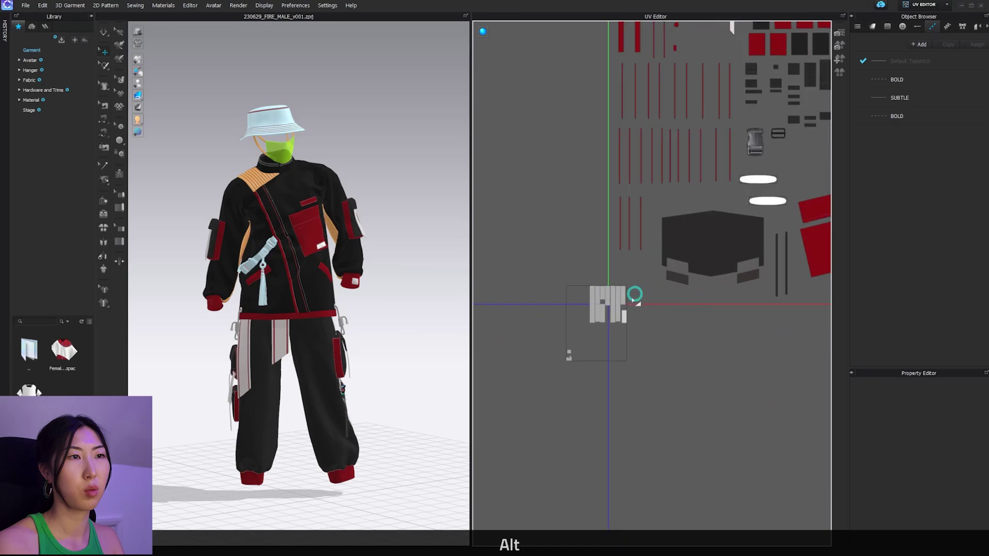
{"action": "left_click_drag", "start_coordinate": [597, 302], "coordinate": [632, 373]}
{"action": "left_click_drag", "start_coordinate": [603, 317], "coordinate": [579, 293]}
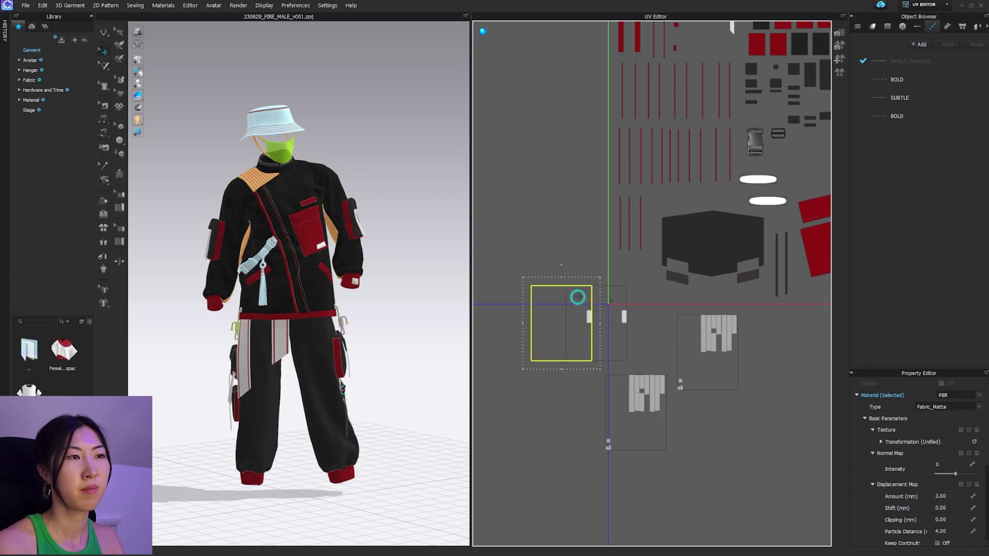
Examine how the small parts, jacket and trouser pieces are distributed across the UV tiles
{"action": "middle_click_drag", "start_coordinate": [706, 342], "coordinate": [584, 313], "text": "alt"}
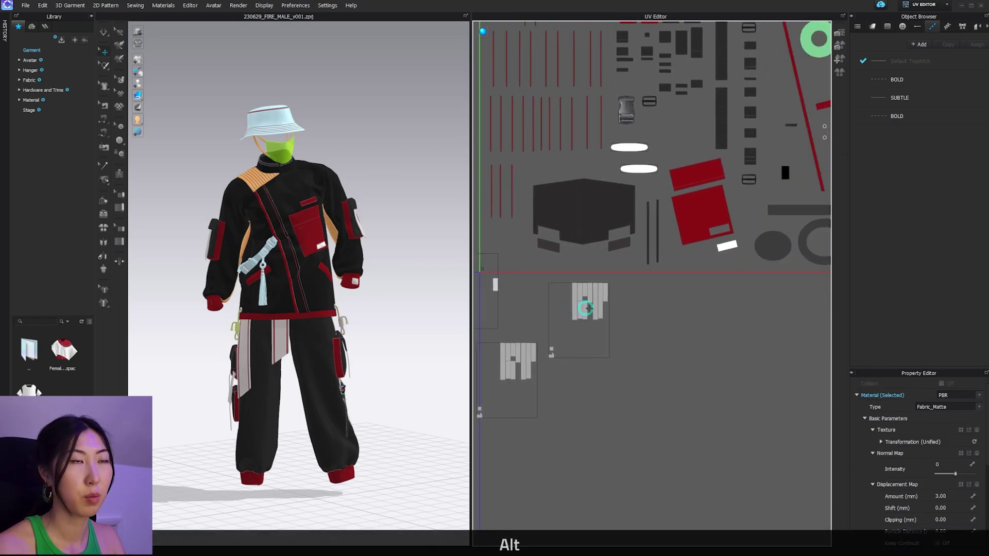
{"action": "scroll", "coordinate": [585, 308], "scroll_direction": "down", "scroll_amount": 4}
{"action": "middle_click_drag", "start_coordinate": [686, 308], "coordinate": [539, 319], "text": "alt"}
{"action": "scroll", "coordinate": [622, 325], "scroll_direction": "down", "scroll_amount": 3}
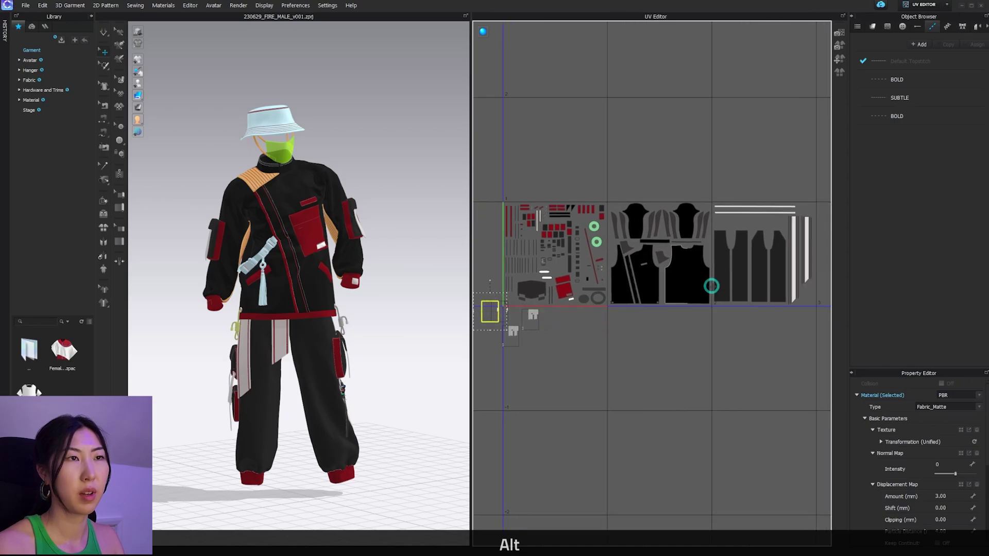
{"action": "middle_click_drag", "start_coordinate": [515, 320], "coordinate": [579, 309], "text": "alt"}
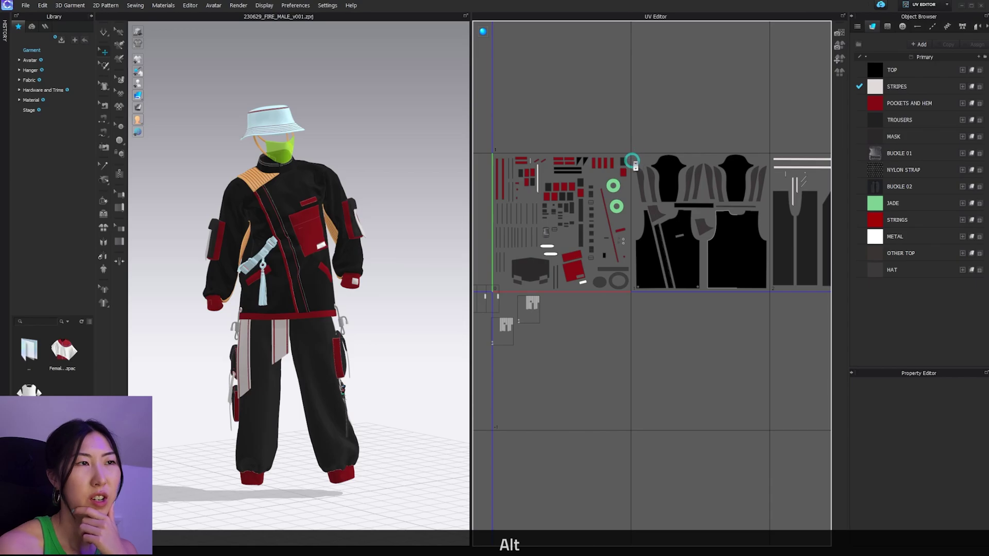
{"action": "scroll", "coordinate": [631, 161], "scroll_direction": "down", "scroll_amount": 2}
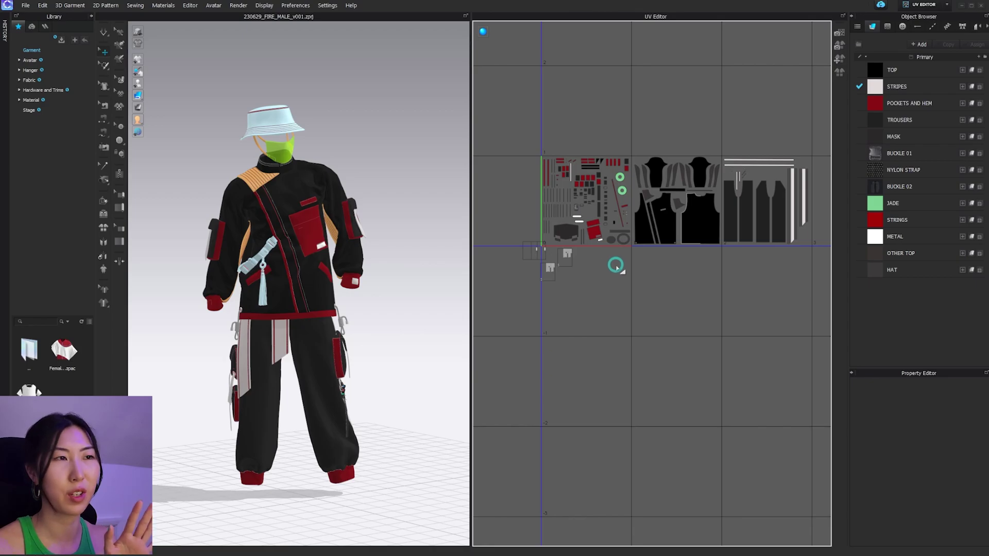
{"action": "scroll", "coordinate": [621, 270], "scroll_direction": "down", "scroll_amount": 3}
{"action": "scroll", "coordinate": [617, 269], "scroll_direction": "up", "scroll_amount": 2}
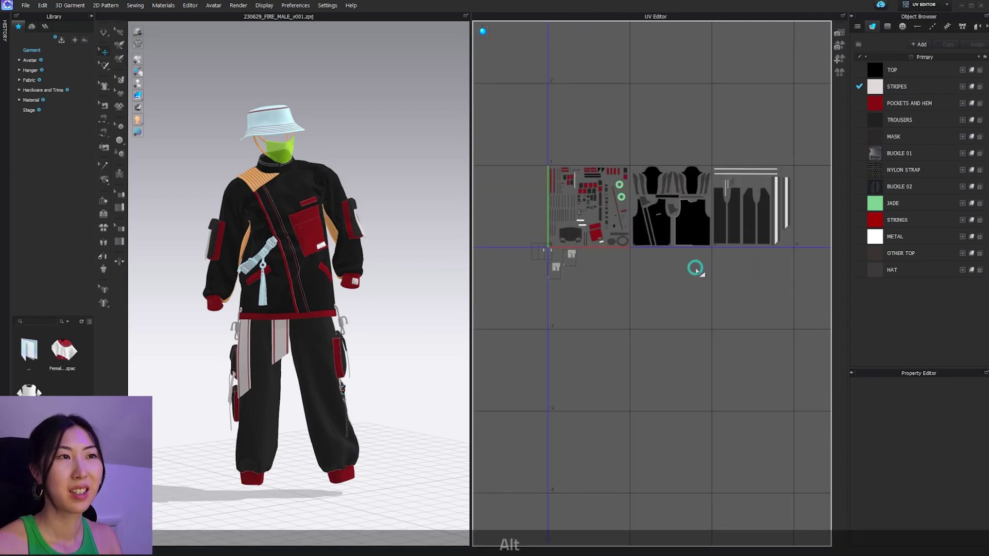
Reset the UV layout to the 2D arrangement
{"action": "middle_click_drag", "start_coordinate": [696, 269], "coordinate": [650, 310], "text": "alt"}
{"action": "right_click", "coordinate": [601, 293]}
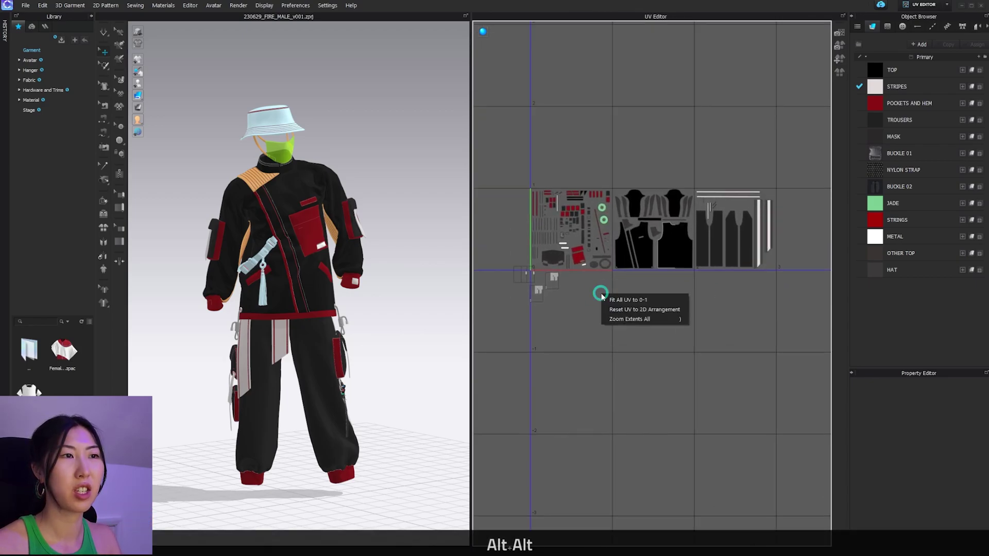
{"action": "left_click", "coordinate": [631, 309]}
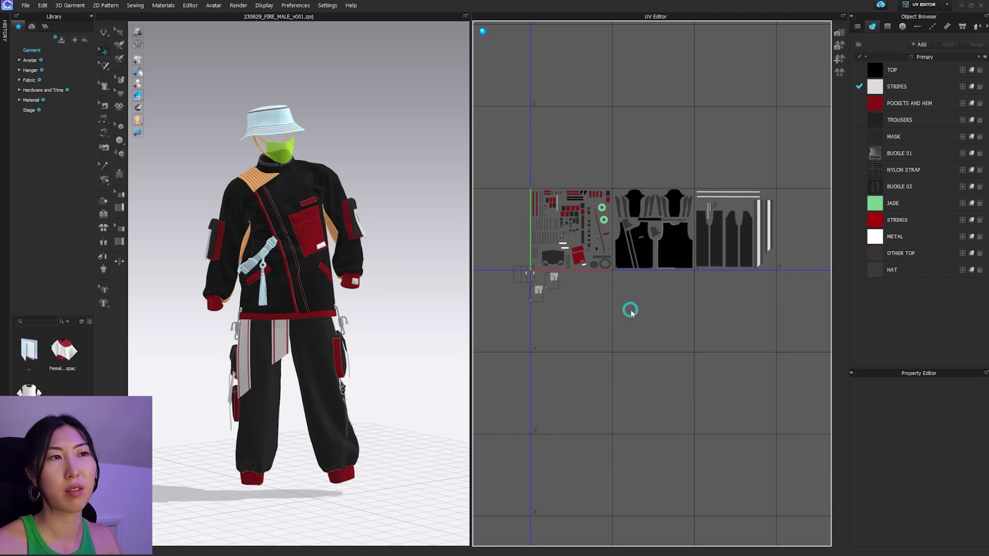
Select all UV pieces and move them together so that the jacket body sits over the UV origin
{"action": "scroll", "coordinate": [629, 288], "scroll_direction": "down", "scroll_amount": 2}
{"action": "key", "text": "ctrl+a"}
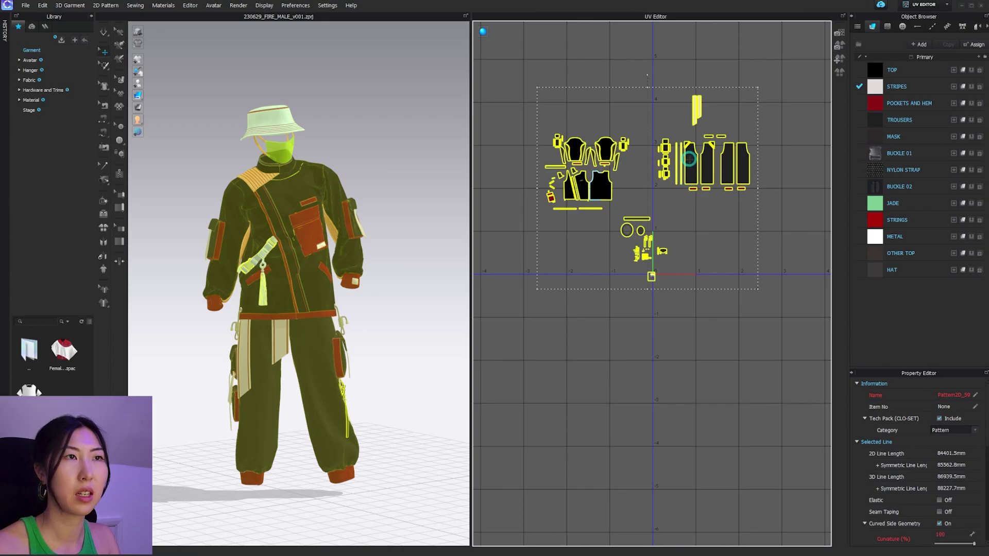
{"action": "left_click_drag", "start_coordinate": [689, 159], "coordinate": [753, 239]}
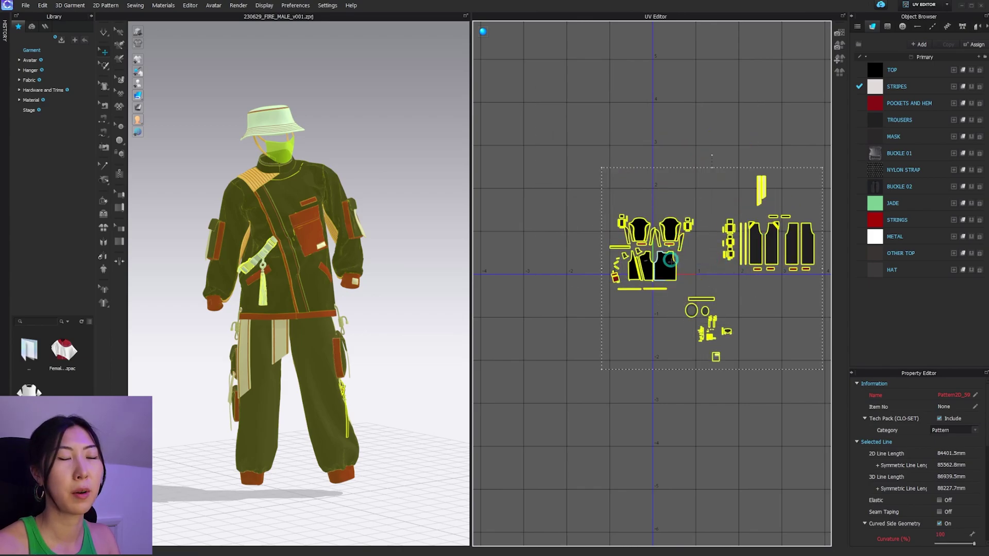
{"action": "left_click", "coordinate": [595, 228]}
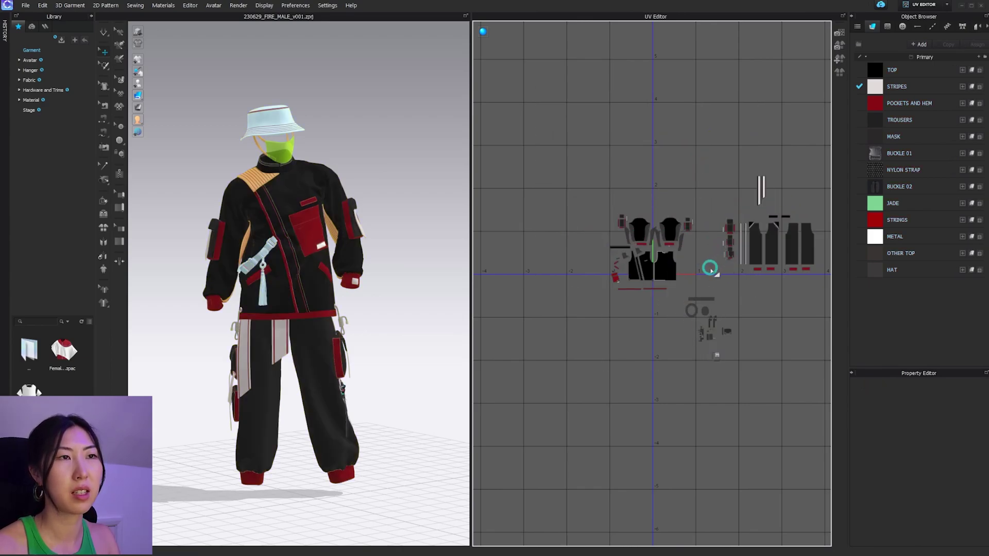
Move the jacket's sleeve, body, pocket and hem pieces together away from the origin to clear the first UV tile
{"action": "middle_click_drag", "start_coordinate": [697, 260], "coordinate": [627, 251], "text": "alt"}
{"action": "scroll", "coordinate": [689, 234], "scroll_direction": "up", "scroll_amount": 5}
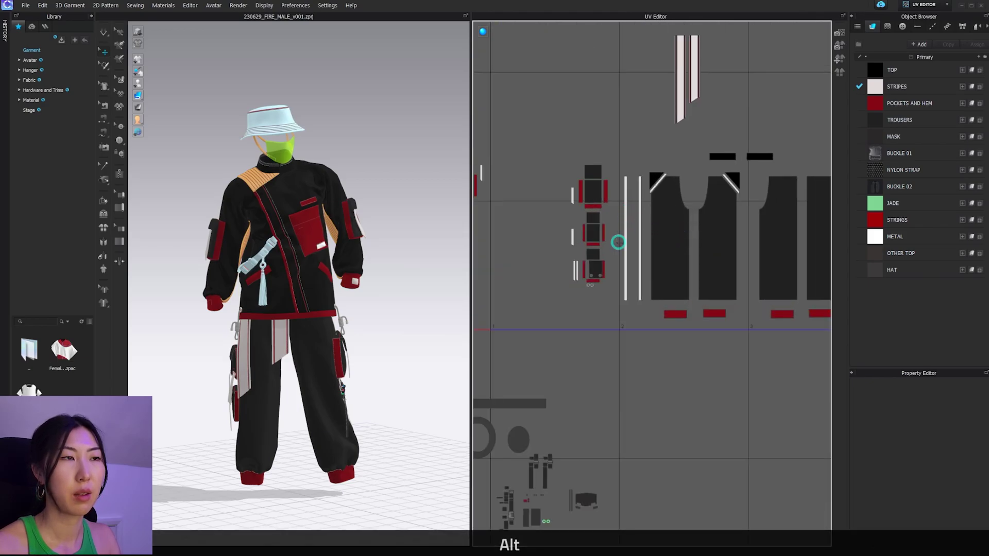
{"action": "middle_click_drag", "start_coordinate": [555, 304], "coordinate": [751, 271], "text": "alt"}
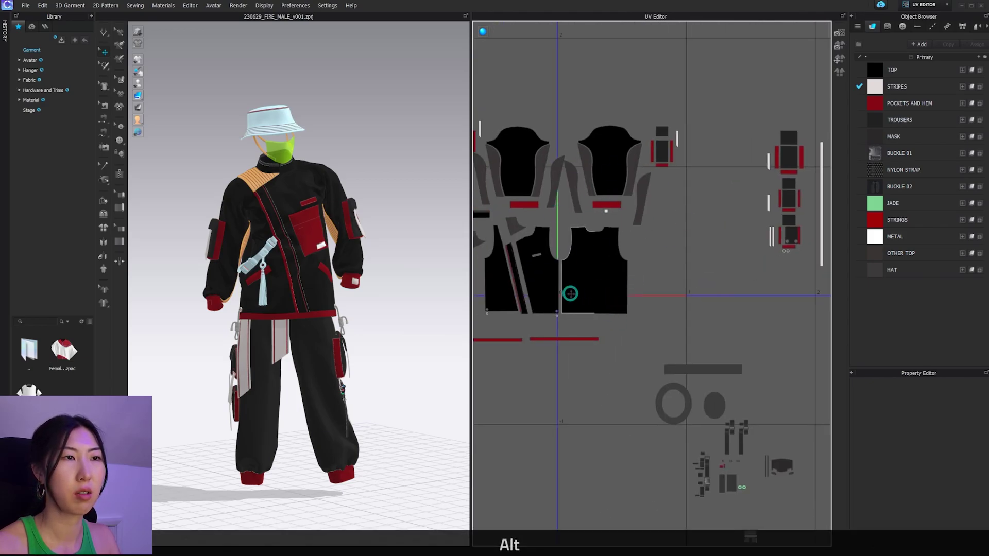
{"action": "middle_click_drag", "start_coordinate": [623, 246], "coordinate": [735, 266], "text": "alt"}
{"action": "scroll", "coordinate": [754, 315], "scroll_direction": "down", "scroll_amount": 3}
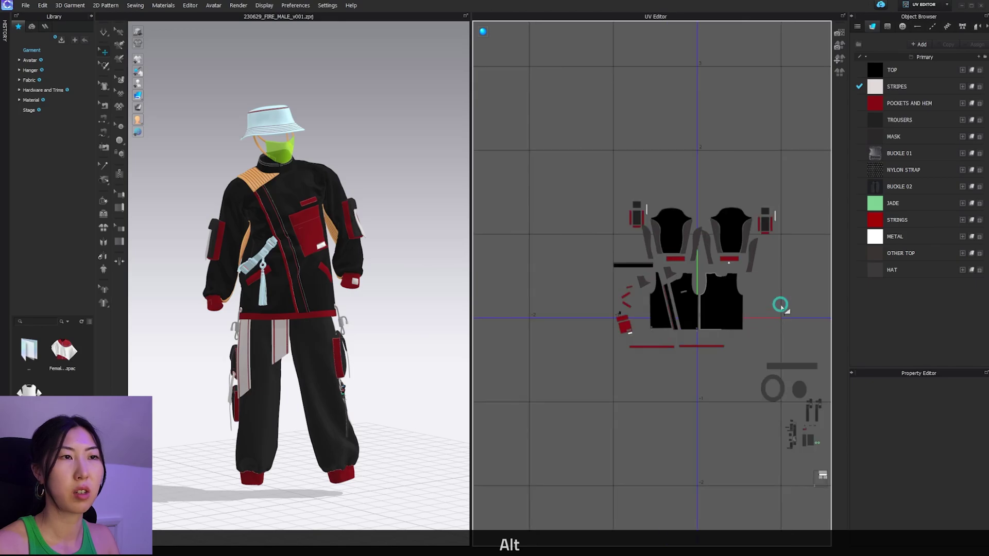
{"action": "left_click_drag", "start_coordinate": [583, 298], "coordinate": [555, 171]}
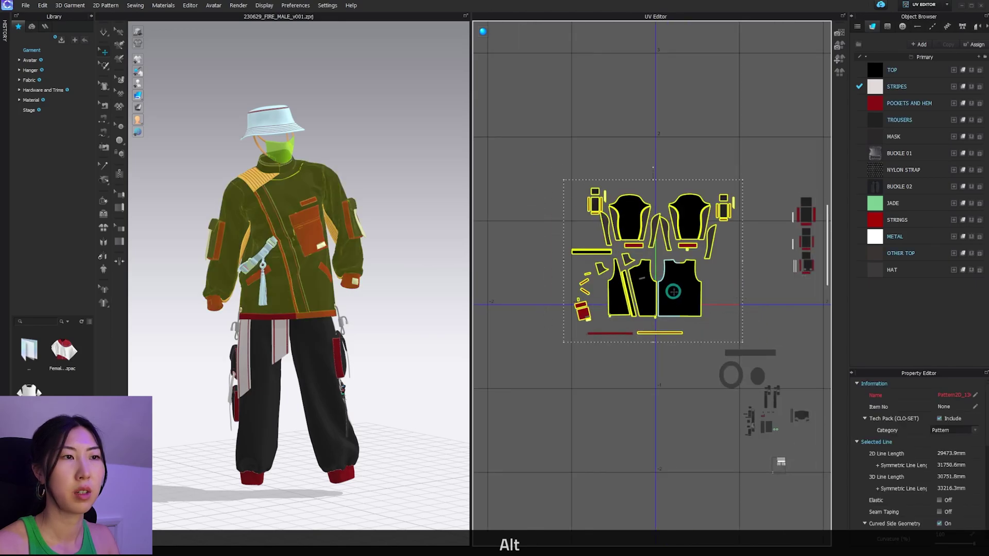
{"action": "left_click_drag", "start_coordinate": [673, 292], "coordinate": [597, 161]}
{"action": "left_click_drag", "start_coordinate": [613, 335], "coordinate": [558, 208]}
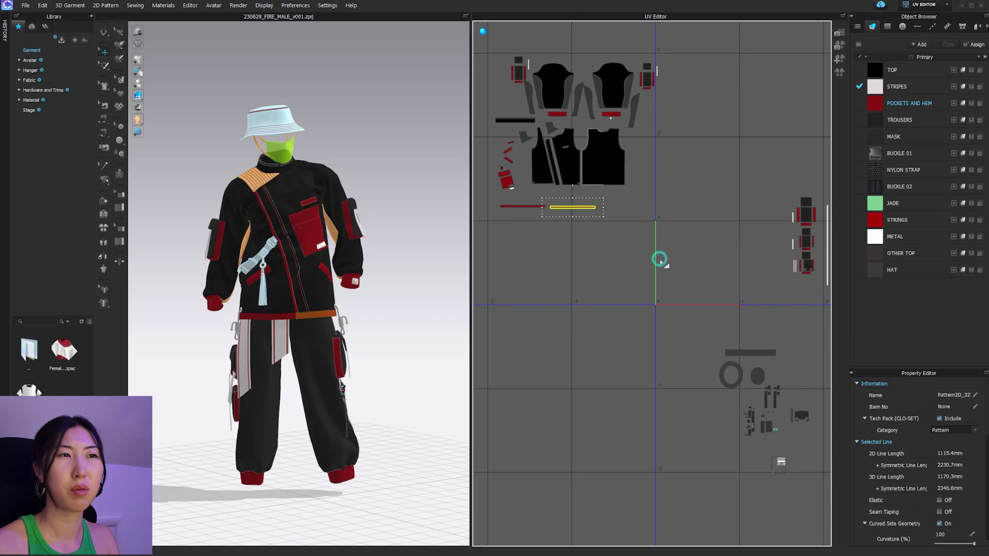
{"action": "scroll", "coordinate": [695, 270], "scroll_direction": "up", "scroll_amount": 3}
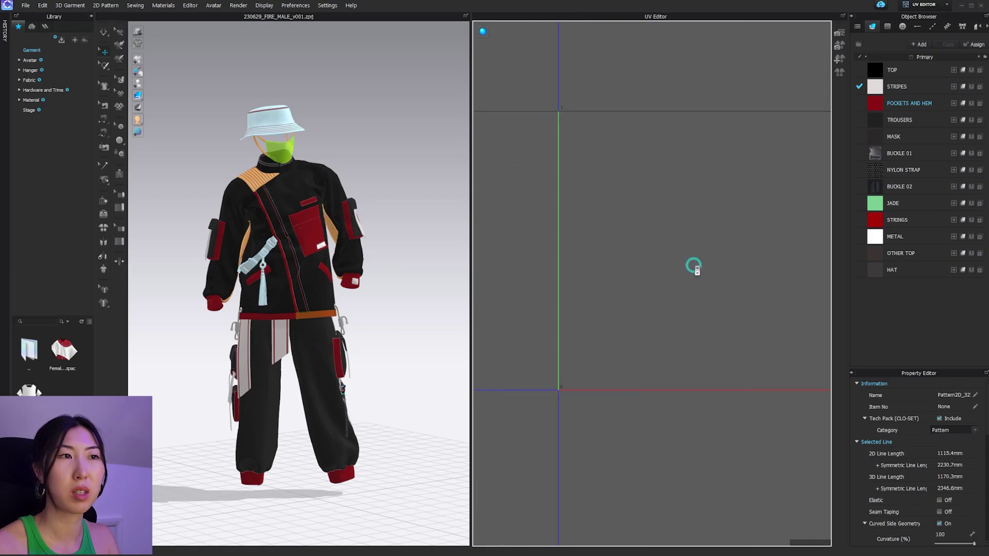
{"action": "scroll", "coordinate": [693, 267], "scroll_direction": "down", "scroll_amount": 3}
{"action": "scroll", "coordinate": [561, 242], "scroll_direction": "down", "scroll_amount": 3}
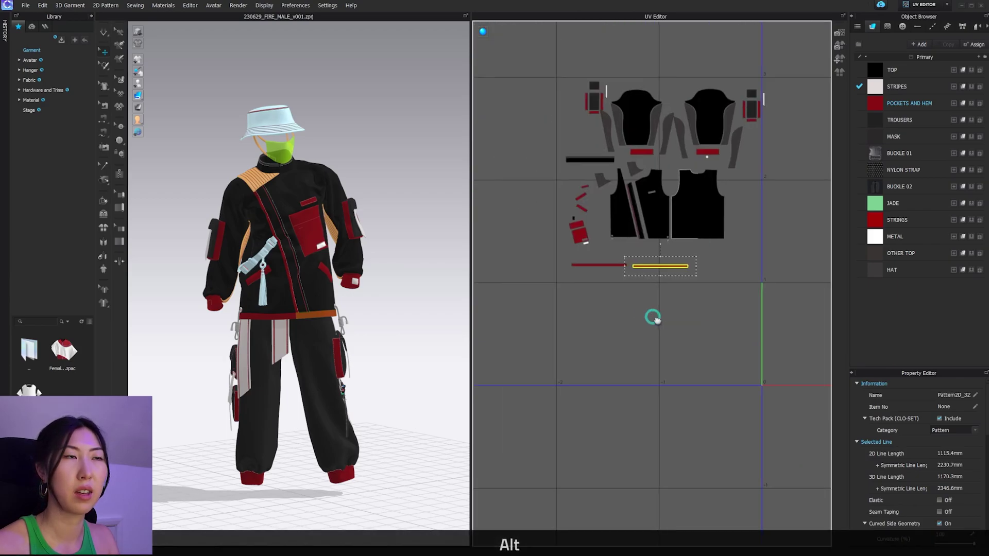
Enlarge the jacket's back panel on its own and compare its size with the two front panels
{"action": "left_click", "coordinate": [703, 205]}
{"action": "left_click_drag", "start_coordinate": [731, 248], "coordinate": [762, 286], "text": "shift"}
{"action": "left_click", "coordinate": [641, 191]}
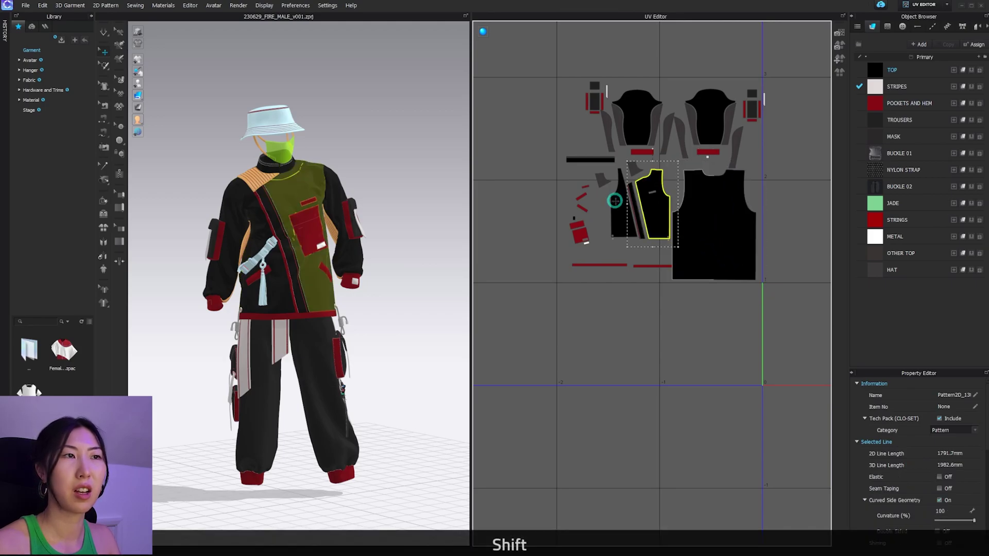
{"action": "left_click", "coordinate": [616, 200]}
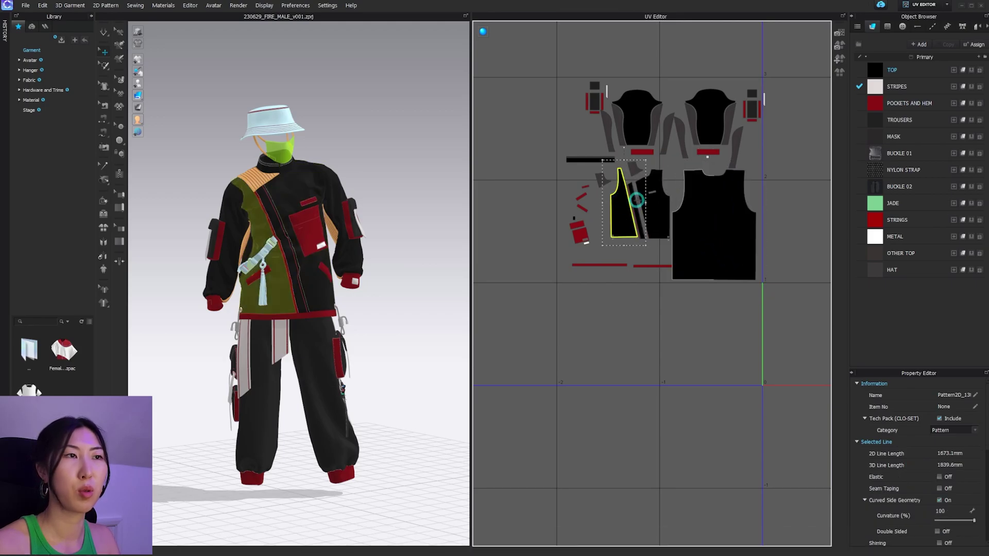
{"action": "left_click", "coordinate": [697, 204]}
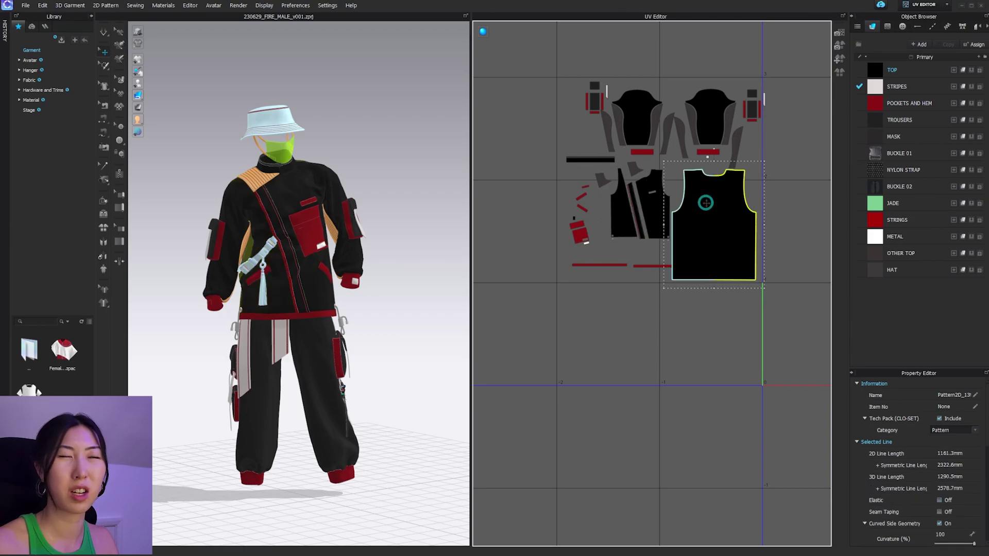
{"action": "left_click", "coordinate": [652, 203]}
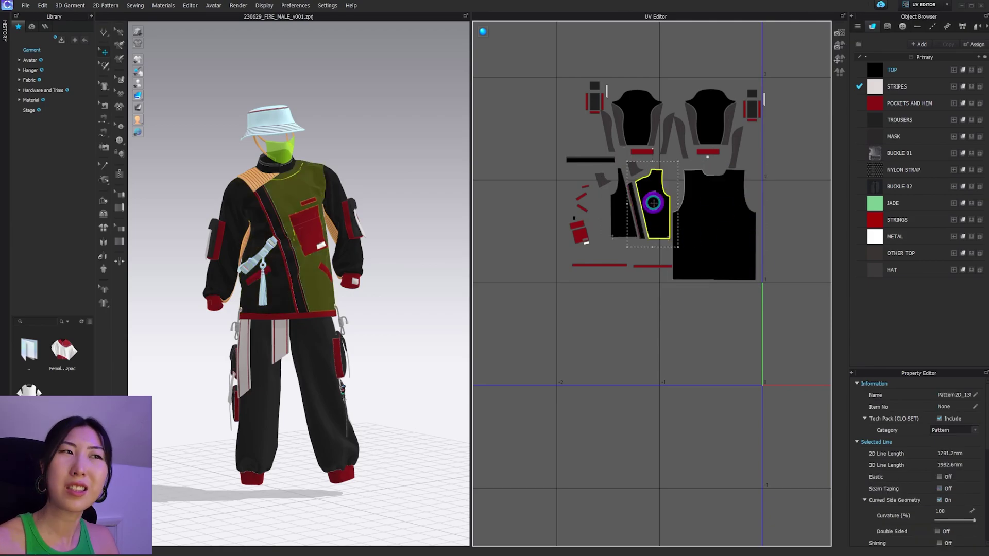
Undo the enlargement of the jacket's back panel
{"action": "key", "text": "ctrl+z"}
{"action": "key", "text": "ctrl+z"}
{"action": "key", "text": "ctrl+z"}
{"action": "key", "text": "ctrl+z"}
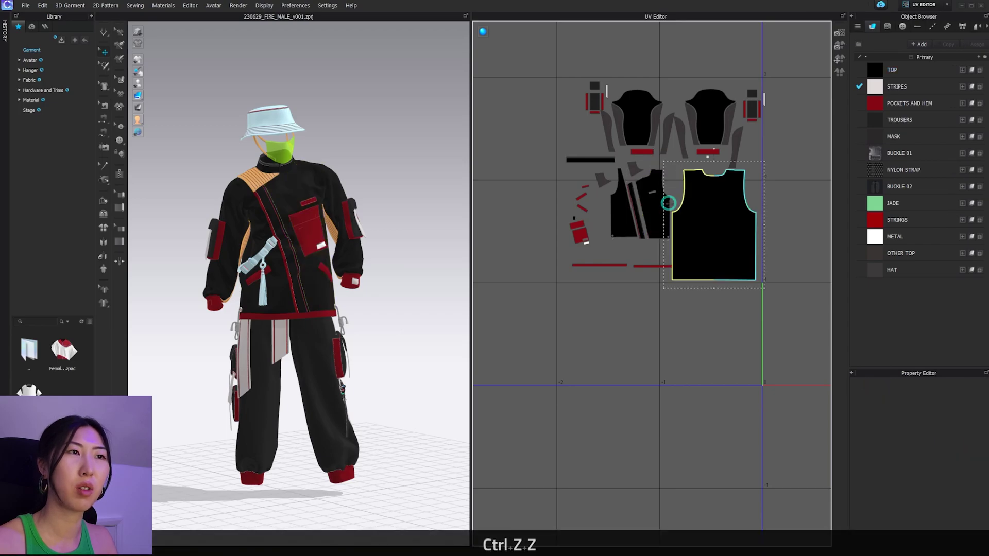
{"action": "key", "text": "ctrl+z"}
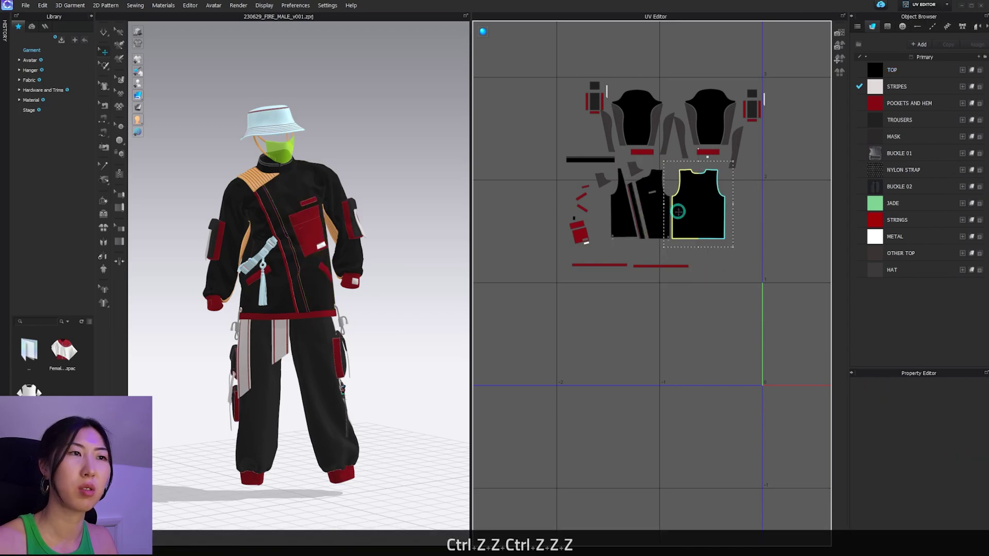
Select the jacket's front and back panels, placket strips and both sleeves, and scale them up together proportionally
{"action": "left_click", "coordinate": [680, 213]}
{"action": "left_click", "coordinate": [654, 213], "text": "shift"}
{"action": "left_click", "coordinate": [628, 218], "text": "shift"}
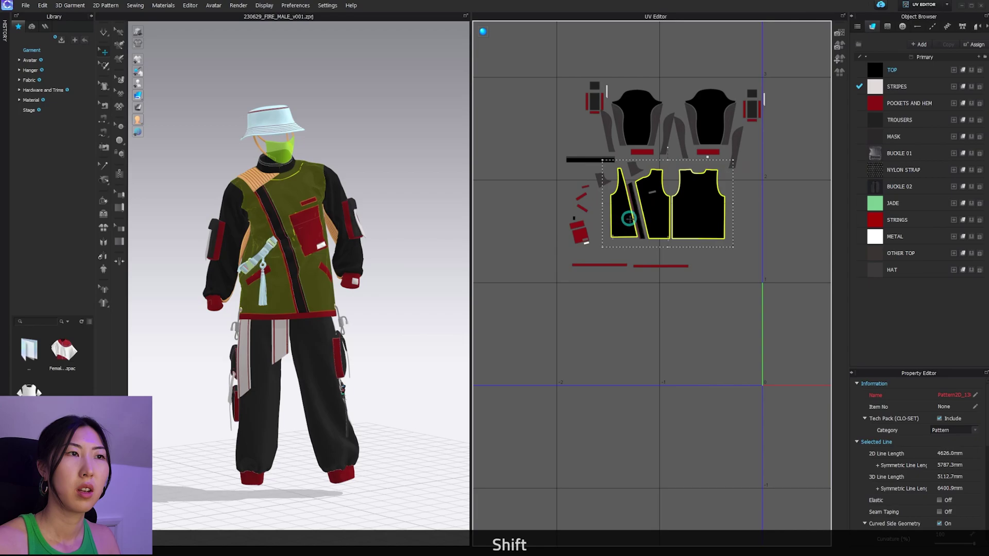
{"action": "left_click", "coordinate": [639, 213], "text": "shift"}
{"action": "scroll", "coordinate": [639, 212], "scroll_direction": "up", "scroll_amount": 5}
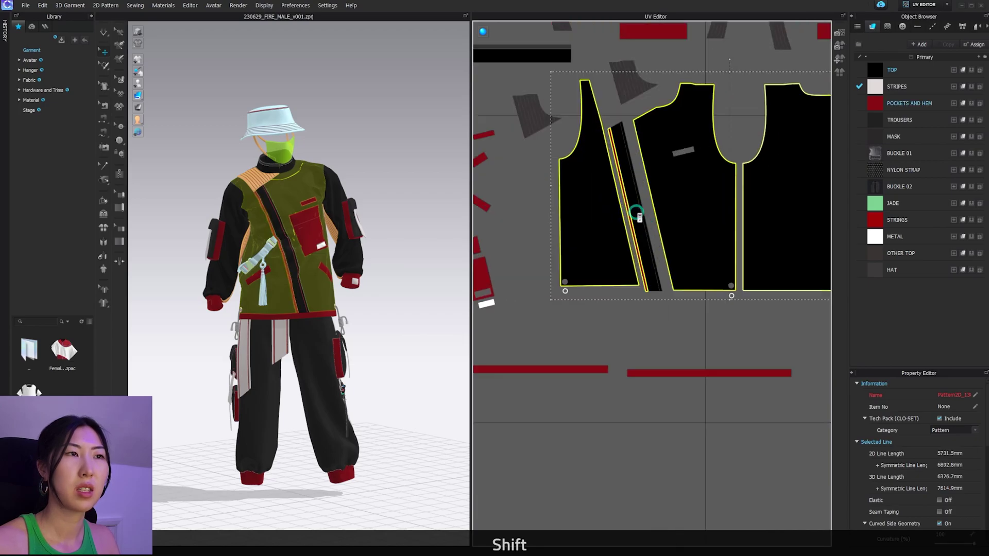
{"action": "left_click", "coordinate": [634, 203], "text": "shift"}
{"action": "scroll", "coordinate": [649, 208], "scroll_direction": "down", "scroll_amount": 5}
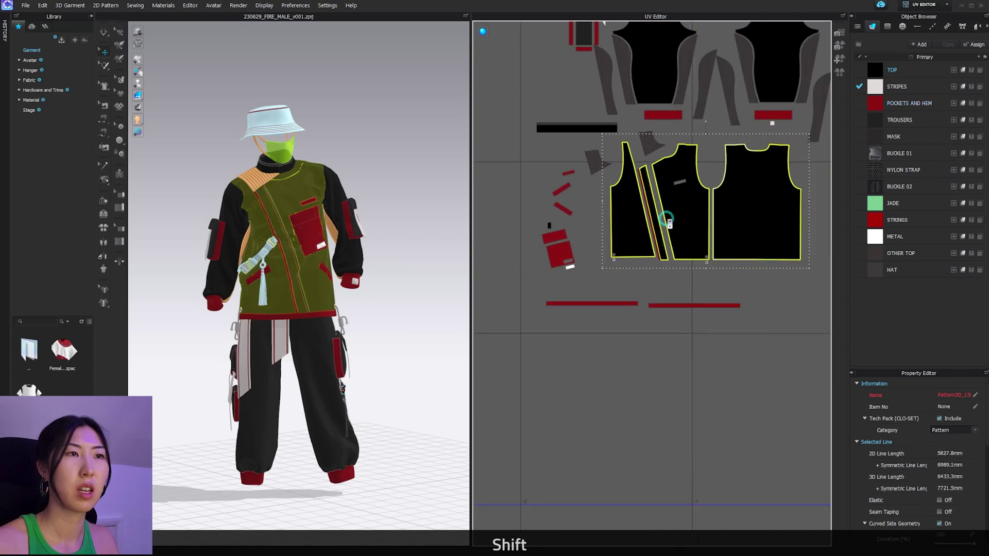
{"action": "scroll", "coordinate": [773, 250], "scroll_direction": "down", "scroll_amount": 3}
{"action": "left_click", "coordinate": [698, 123], "text": "shift"}
{"action": "left_click", "coordinate": [787, 153], "text": "shift"}
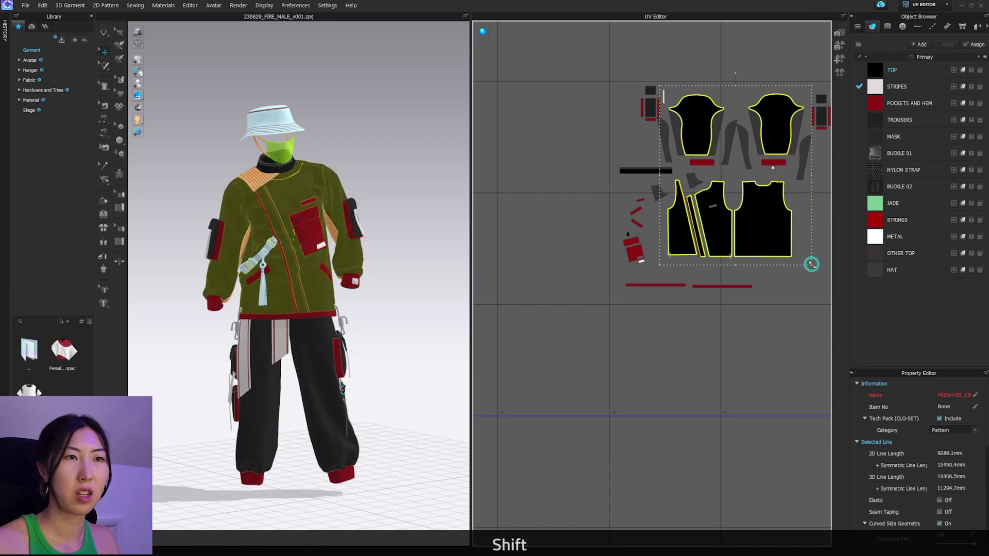
{"action": "left_click_drag", "start_coordinate": [811, 264], "coordinate": [826, 286], "text": "shift"}
Undo the group scaling of the jacket pieces and clear the selection
{"action": "key", "text": "ctrl+shift+z"}
{"action": "key", "text": "ctrl+z"}
{"action": "left_click", "coordinate": [802, 324]}
{"action": "scroll", "coordinate": [784, 339], "scroll_direction": "down", "scroll_amount": 1}
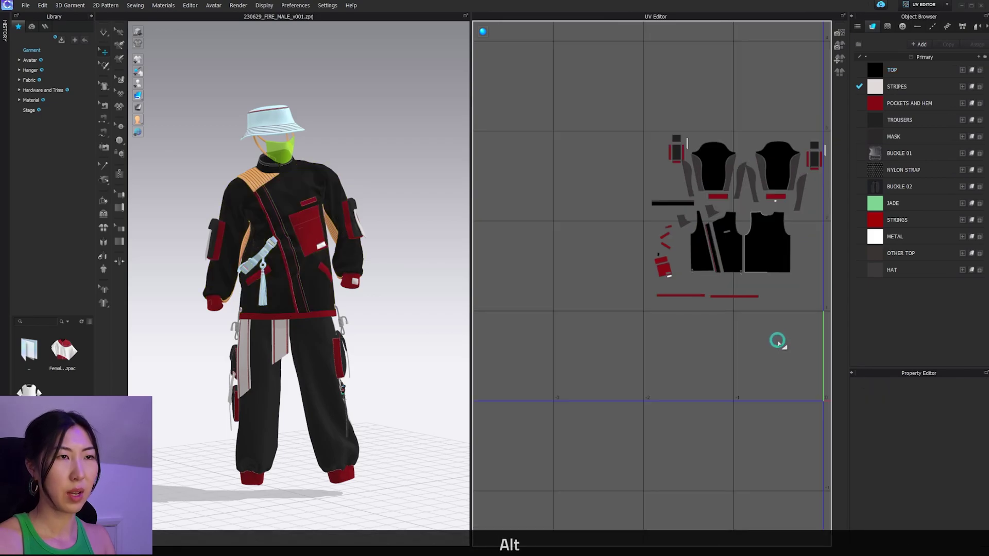
Move the two red hem strips into the first UV tile, stacked along its lower edge at the origin
{"action": "middle_click_drag", "start_coordinate": [777, 340], "coordinate": [616, 258], "text": "alt"}
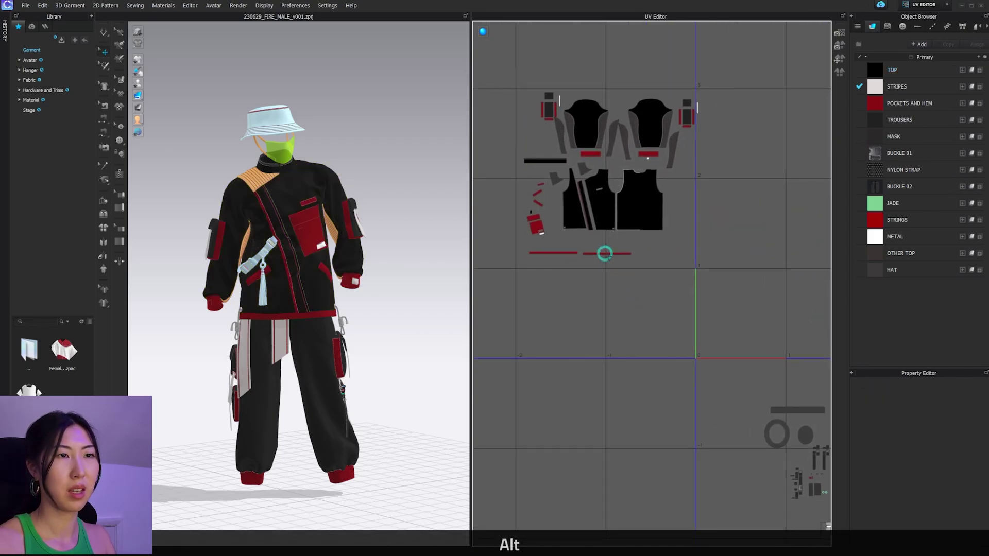
{"action": "left_click_drag", "start_coordinate": [605, 253], "coordinate": [712, 351]}
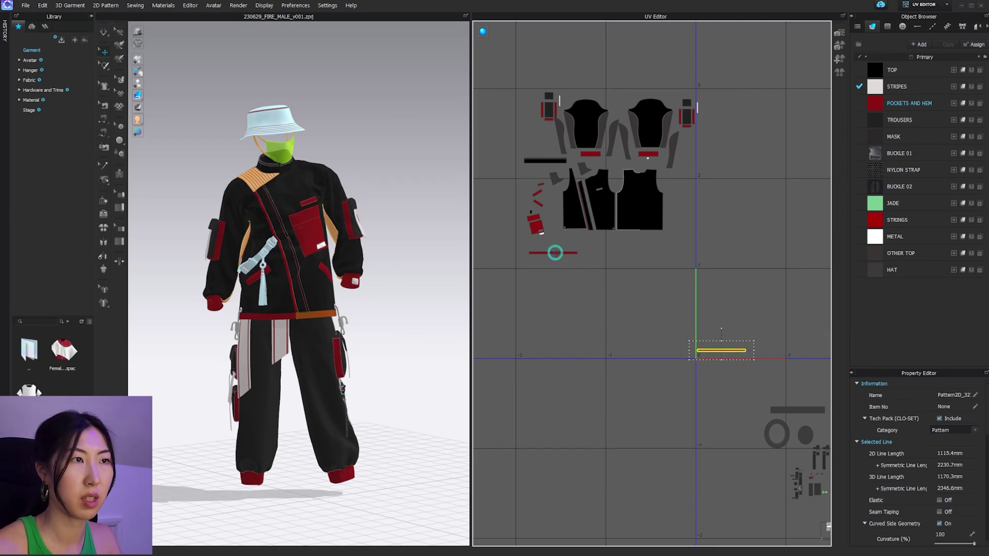
{"action": "left_click_drag", "start_coordinate": [561, 252], "coordinate": [729, 342]}
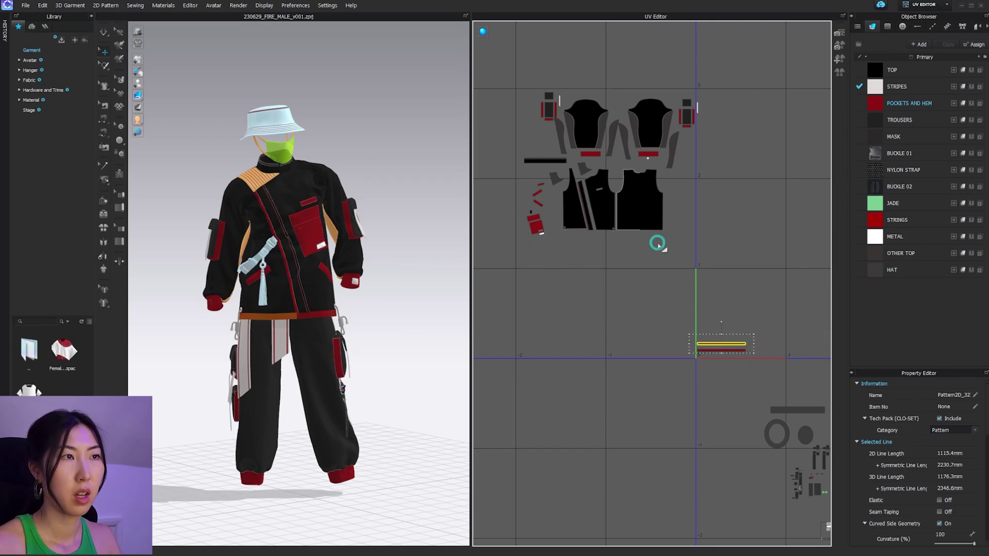
Place the red chest pocket above the hem strips in the first UV tile and move the small black piece off the pocket flap
{"action": "left_click", "coordinate": [552, 170]}
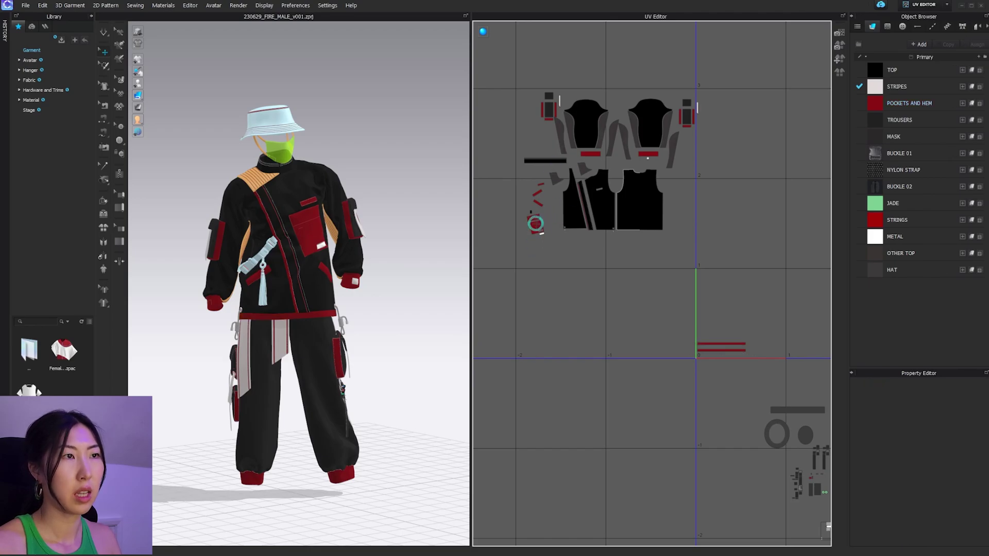
{"action": "left_click", "coordinate": [535, 224]}
{"action": "left_click_drag", "start_coordinate": [709, 331], "coordinate": [713, 332]}
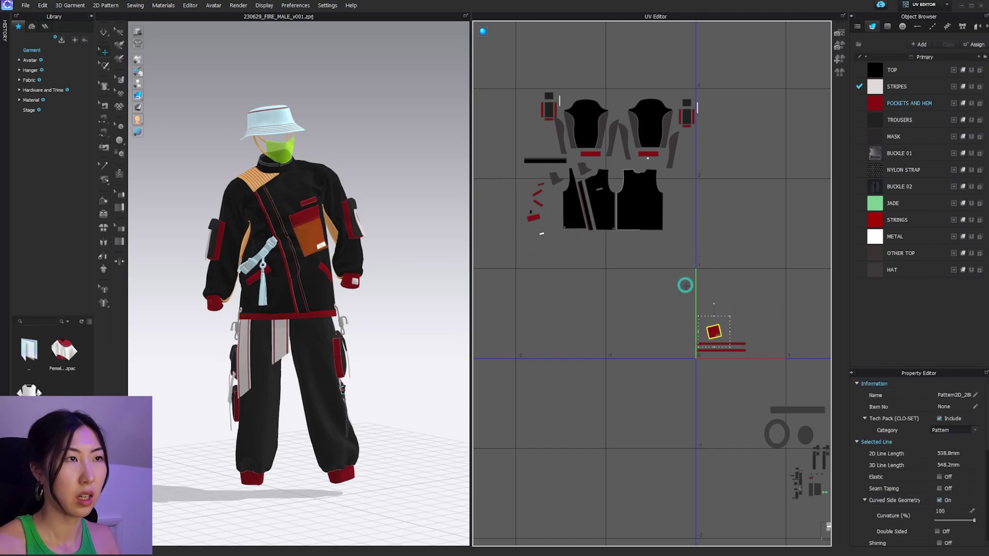
{"action": "left_click_drag", "start_coordinate": [530, 212], "coordinate": [734, 308]}
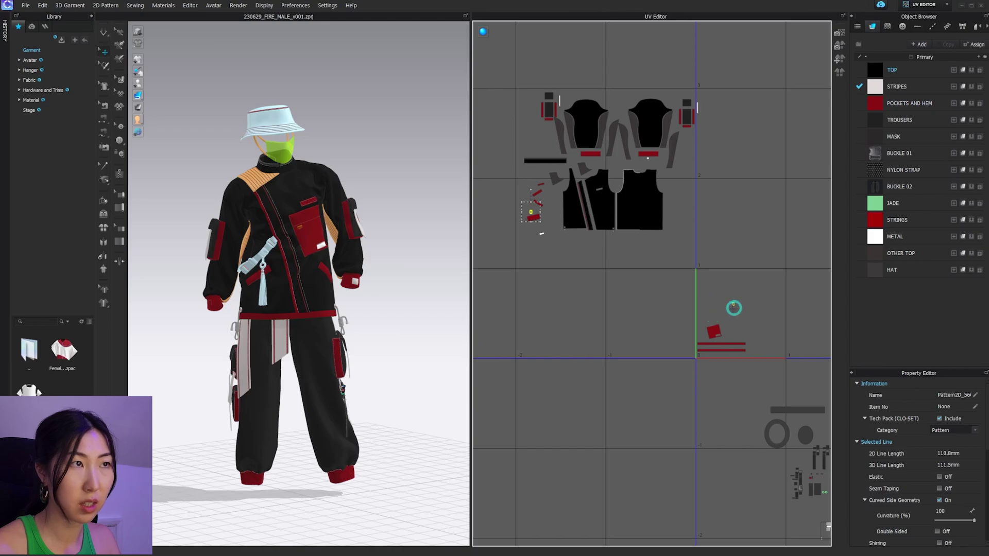
{"action": "left_click", "coordinate": [547, 252]}
Move the red pocket flap into the first UV tile and fit it closely above the chest pocket
{"action": "left_click", "coordinate": [532, 217]}
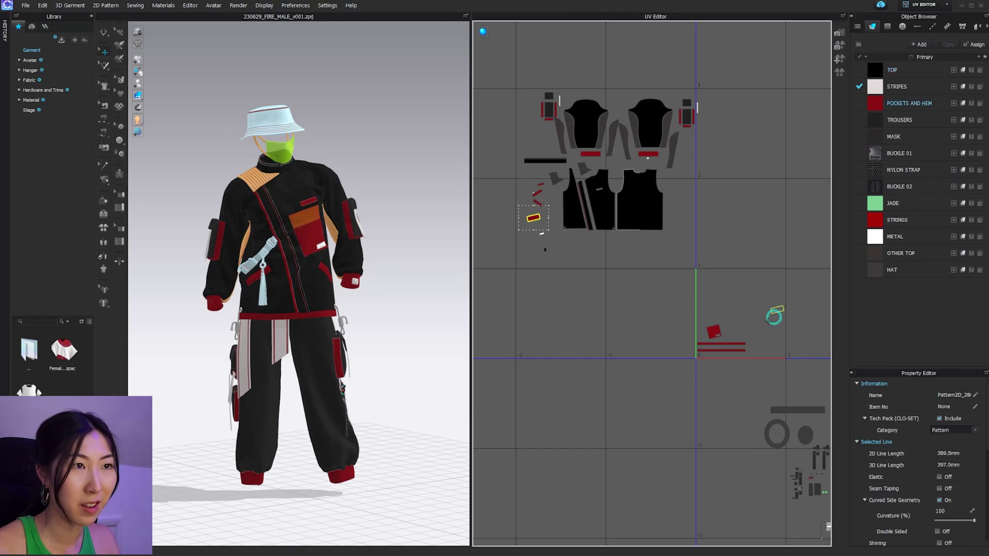
{"action": "left_click_drag", "start_coordinate": [707, 319], "coordinate": [708, 317]}
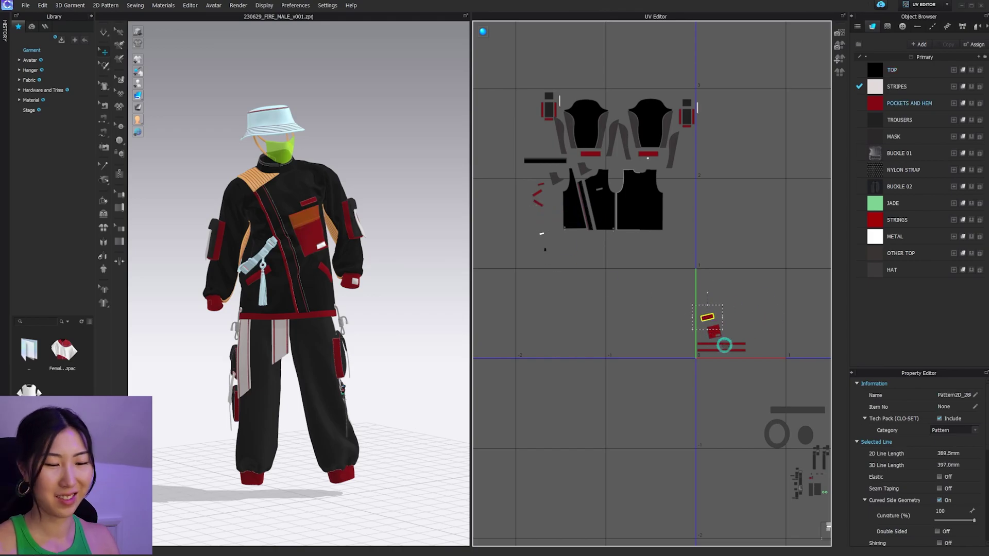
{"action": "scroll", "coordinate": [700, 437], "scroll_direction": "down", "scroll_amount": 5}
{"action": "scroll", "coordinate": [710, 396], "scroll_direction": "up", "scroll_amount": 9}
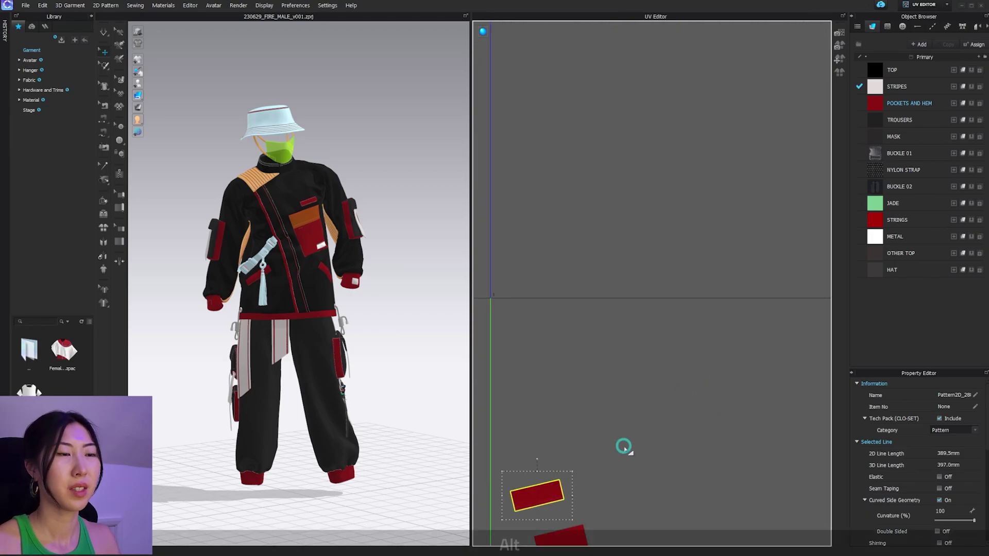
{"action": "middle_click_drag", "start_coordinate": [624, 448], "coordinate": [672, 209], "text": "alt"}
{"action": "left_click_drag", "start_coordinate": [616, 303], "coordinate": [589, 310]}
{"action": "left_click_drag", "start_coordinate": [589, 257], "coordinate": [580, 281]}
{"action": "scroll", "coordinate": [619, 271], "scroll_direction": "down", "scroll_amount": 5}
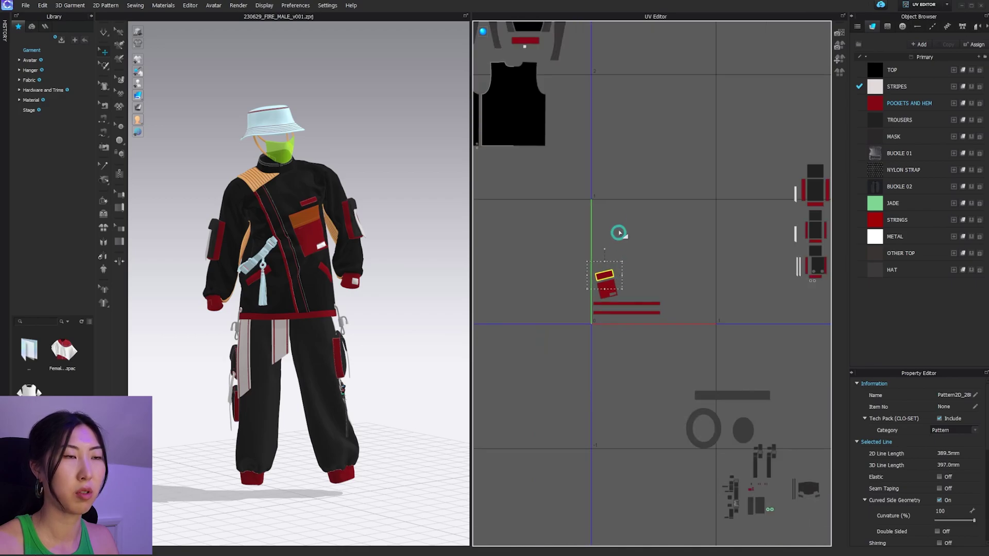
Select the jacket's three small red pocket strips and move them together above the pocket flap in the first UV tile
{"action": "middle_click_drag", "start_coordinate": [602, 200], "coordinate": [756, 309], "text": "alt"}
{"action": "left_click", "coordinate": [528, 217]}
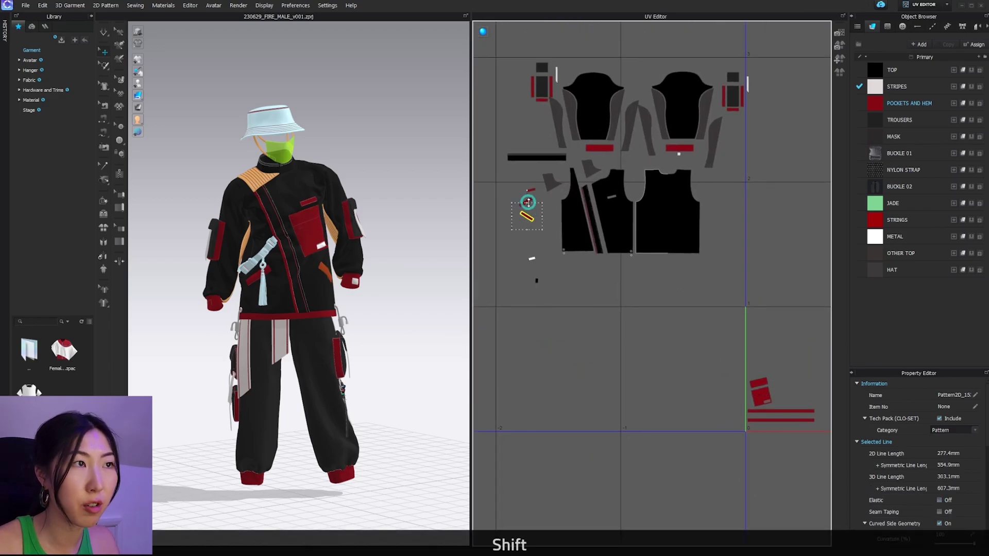
{"action": "scroll", "coordinate": [528, 202], "scroll_direction": "up", "scroll_amount": 5}
{"action": "left_click", "coordinate": [530, 199], "text": "shift"}
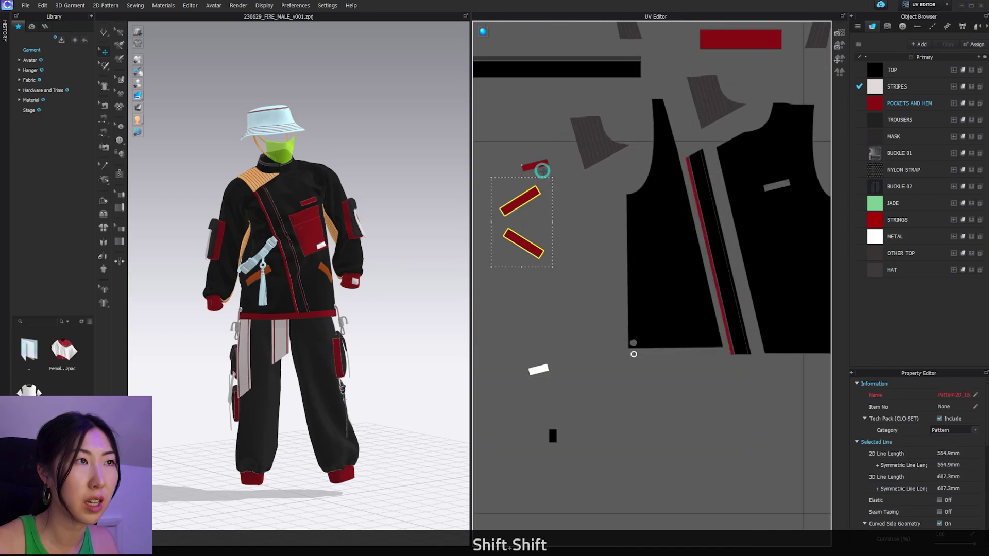
{"action": "left_click", "coordinate": [540, 166], "text": "shift"}
{"action": "scroll", "coordinate": [572, 212], "scroll_direction": "down", "scroll_amount": 5}
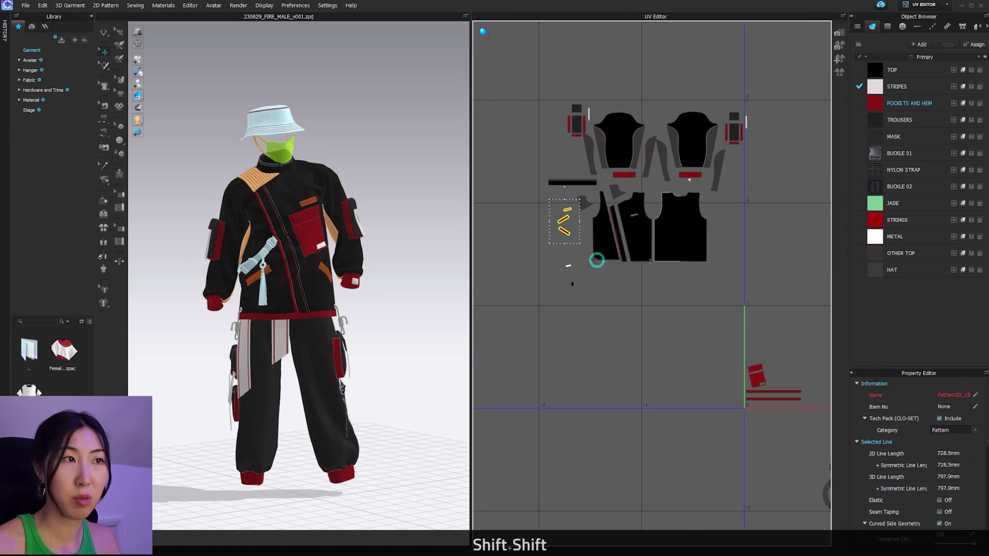
{"action": "left_click_drag", "start_coordinate": [561, 220], "coordinate": [752, 342]}
{"action": "left_click", "coordinate": [759, 298]}
Move the thin red placket strip from between the front panels into the first UV tile, beside the small pocket strips
{"action": "scroll", "coordinate": [657, 202], "scroll_direction": "up", "scroll_amount": 7}
{"action": "scroll", "coordinate": [610, 257], "scroll_direction": "down", "scroll_amount": 1}
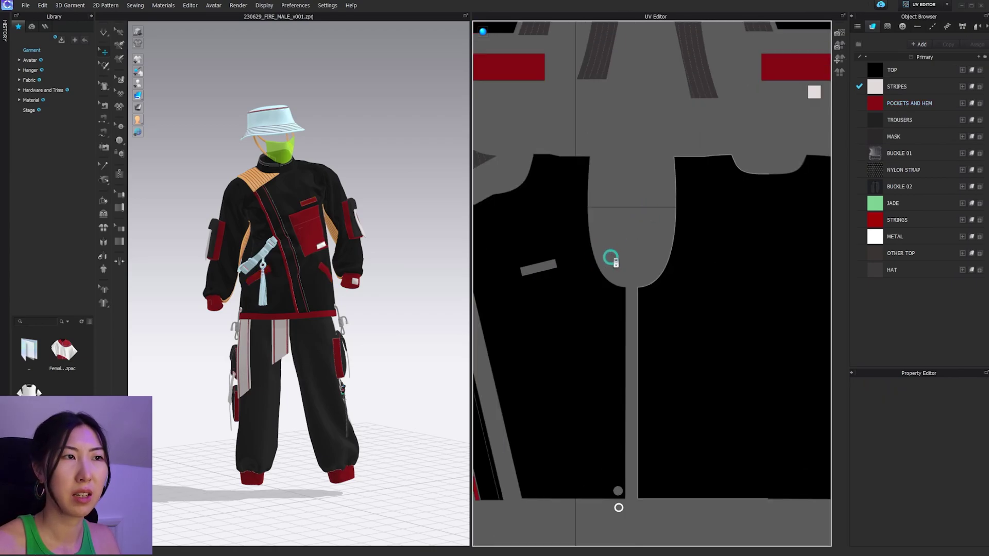
{"action": "middle_click_drag", "start_coordinate": [612, 252], "coordinate": [713, 192], "text": "alt"}
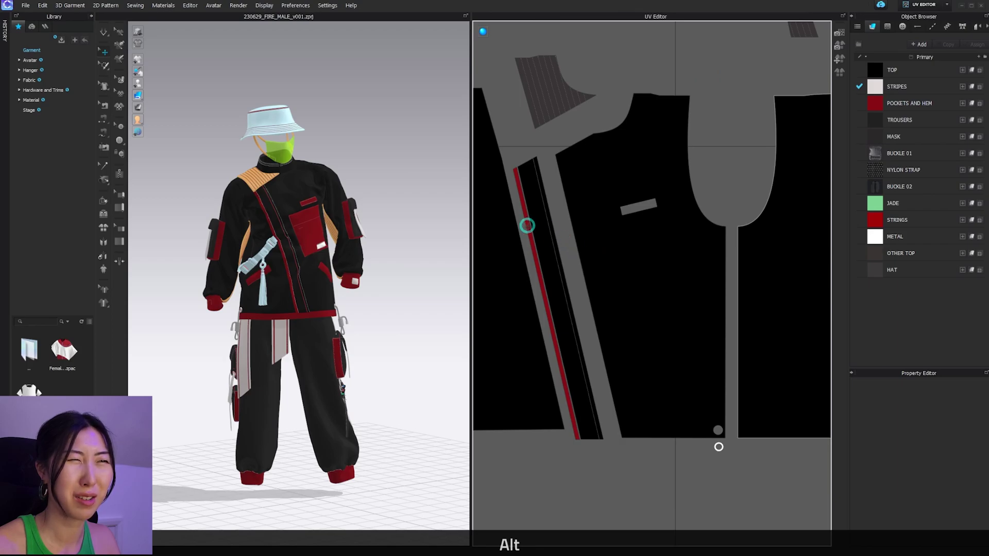
{"action": "left_click", "coordinate": [527, 225]}
{"action": "left_click", "coordinate": [746, 402]}
{"action": "scroll", "coordinate": [747, 401], "scroll_direction": "down", "scroll_amount": 3}
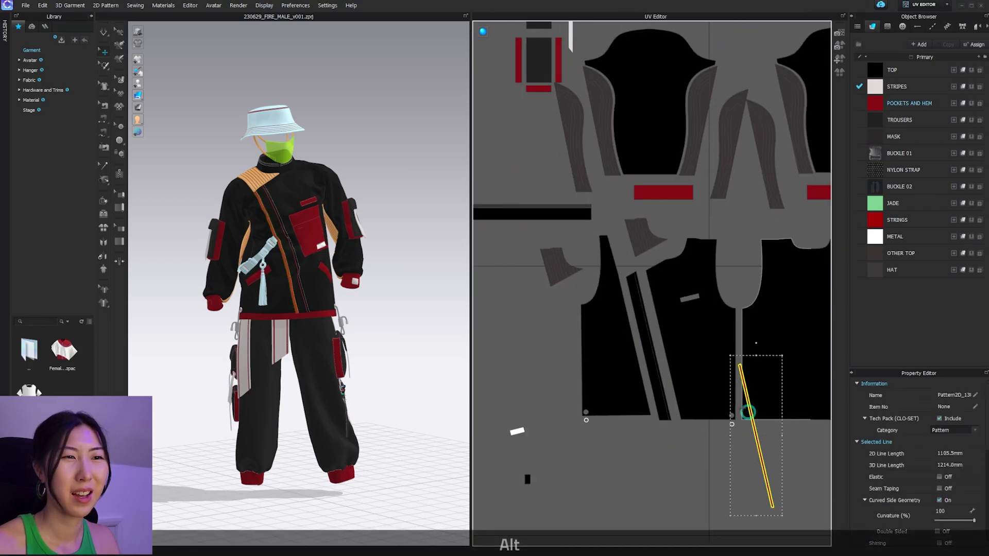
{"action": "middle_click_drag", "start_coordinate": [748, 412], "coordinate": [532, 187], "text": "alt"}
{"action": "scroll", "coordinate": [611, 226], "scroll_direction": "down", "scroll_amount": 2}
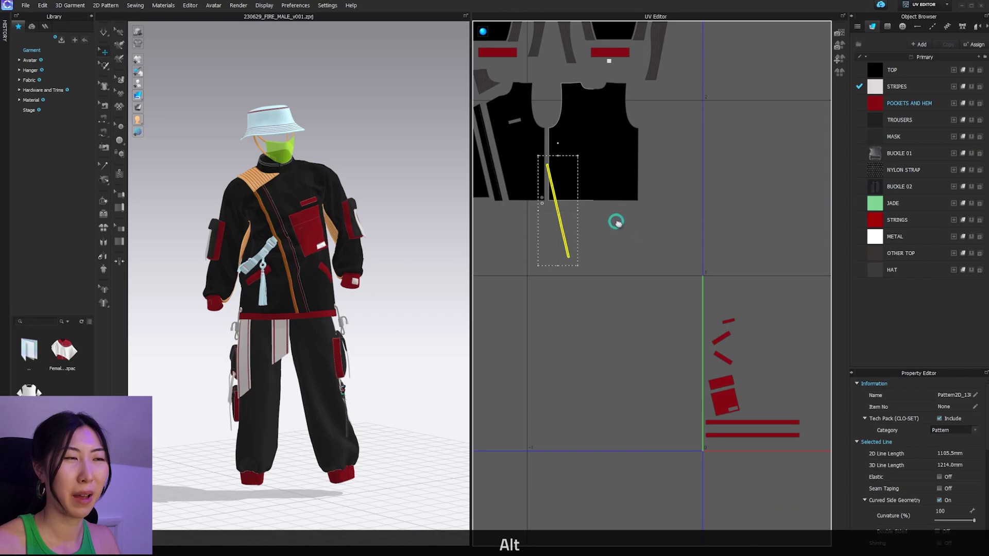
{"action": "middle_click_drag", "start_coordinate": [618, 223], "coordinate": [574, 198], "text": "alt"}
{"action": "left_click_drag", "start_coordinate": [515, 188], "coordinate": [715, 312]}
Move the red cuffs and the red edge strips of both sleeve pockets together towards the first UV tile
{"action": "scroll", "coordinate": [685, 226], "scroll_direction": "down", "scroll_amount": 2}
{"action": "middle_click_drag", "start_coordinate": [669, 155], "coordinate": [757, 289], "text": "alt"}
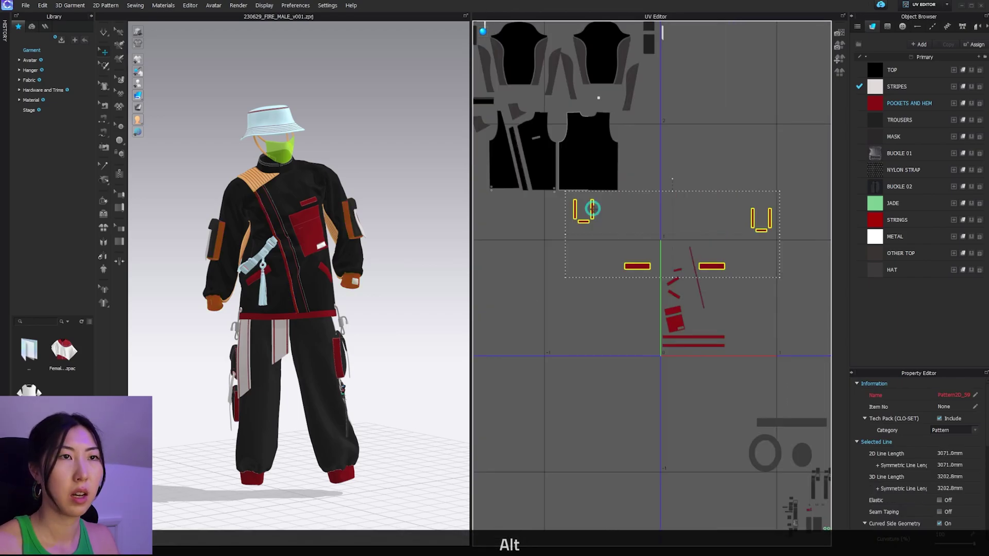
{"action": "left_click_drag", "start_coordinate": [593, 209], "coordinate": [729, 271]}
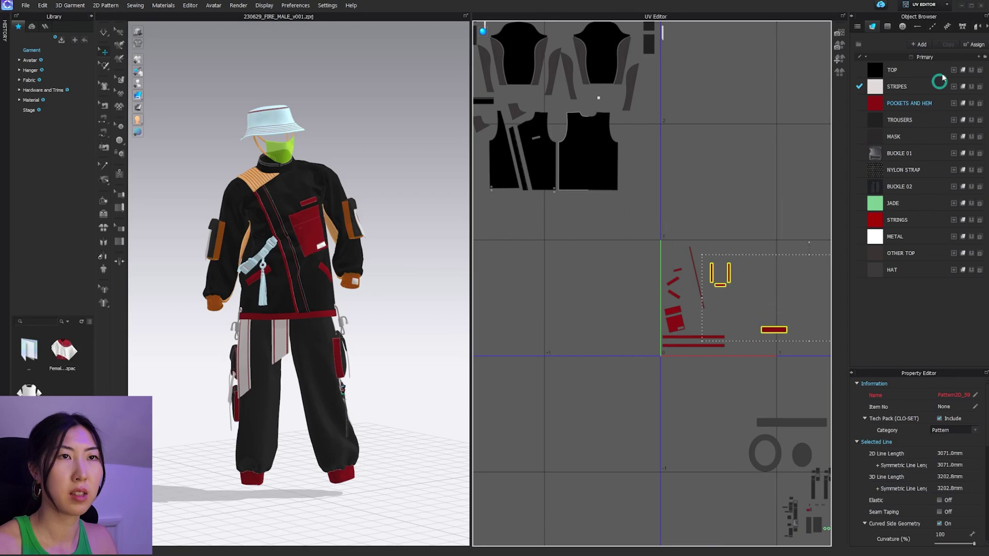
{"action": "middle_click_drag", "start_coordinate": [764, 221], "coordinate": [668, 188], "text": "alt"}
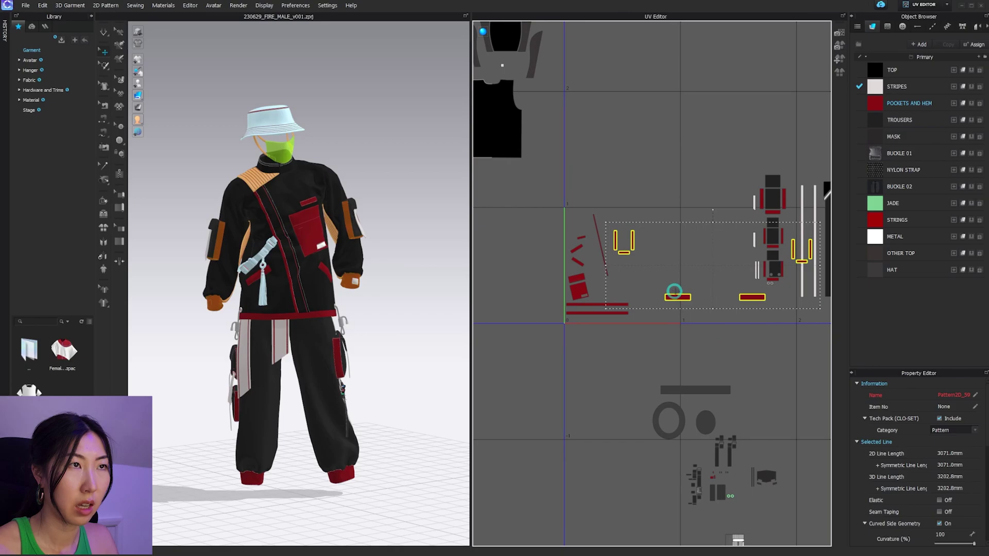
{"action": "left_click_drag", "start_coordinate": [674, 291], "coordinate": [719, 277]}
Stack the two red cuffs and the second sleeve pocket's edge strips beneath the first pocket's strips inside the first UV tile
{"action": "left_click", "coordinate": [709, 220]}
{"action": "left_click", "coordinate": [603, 101]}
{"action": "left_click", "coordinate": [658, 159], "text": "shift"}
{"action": "left_click", "coordinate": [734, 279]}
{"action": "left_click_drag", "start_coordinate": [777, 106], "coordinate": [676, 264]}
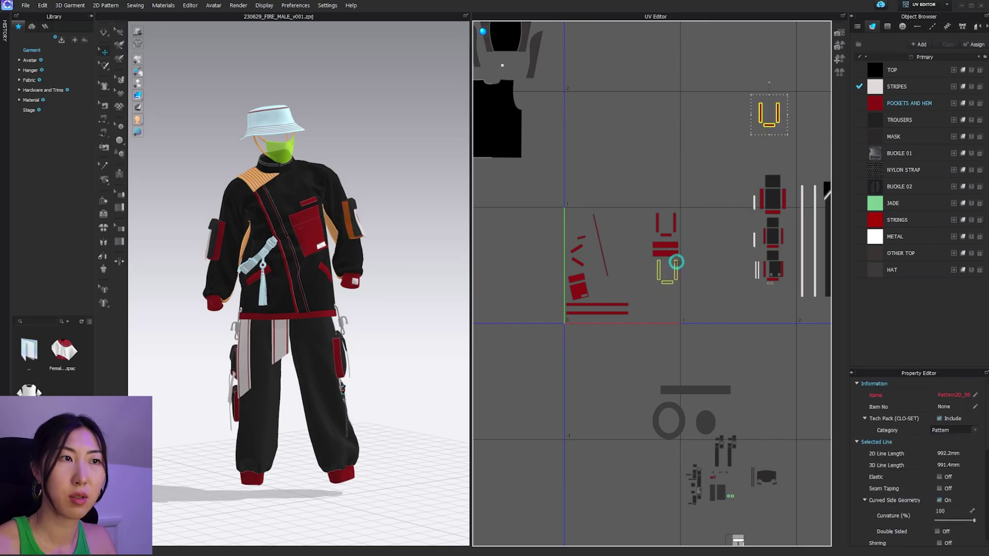
{"action": "left_click", "coordinate": [701, 250]}
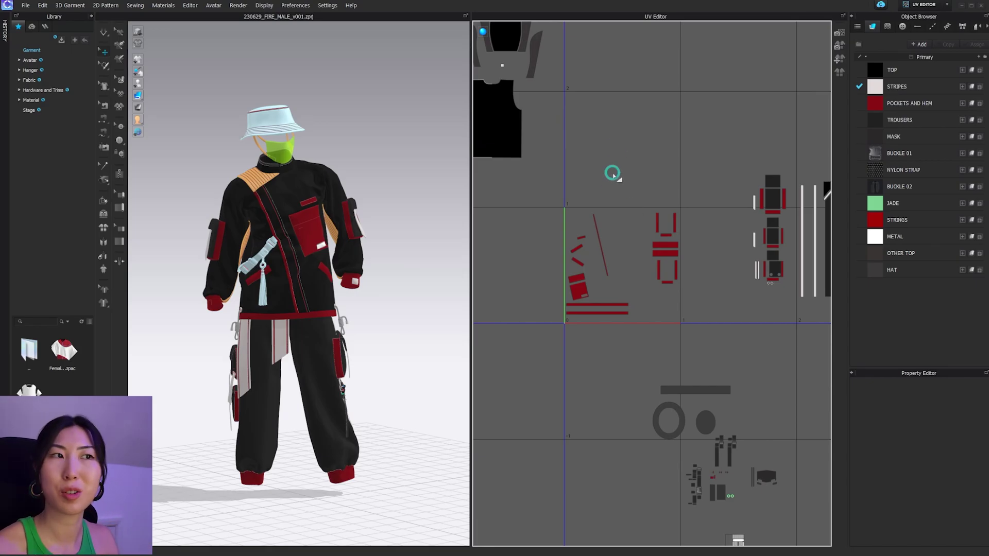
Select the nine red edge strips around the three black trouser pockets and move them together to the first UV tile
{"action": "scroll", "coordinate": [647, 219], "scroll_direction": "up", "scroll_amount": 2}
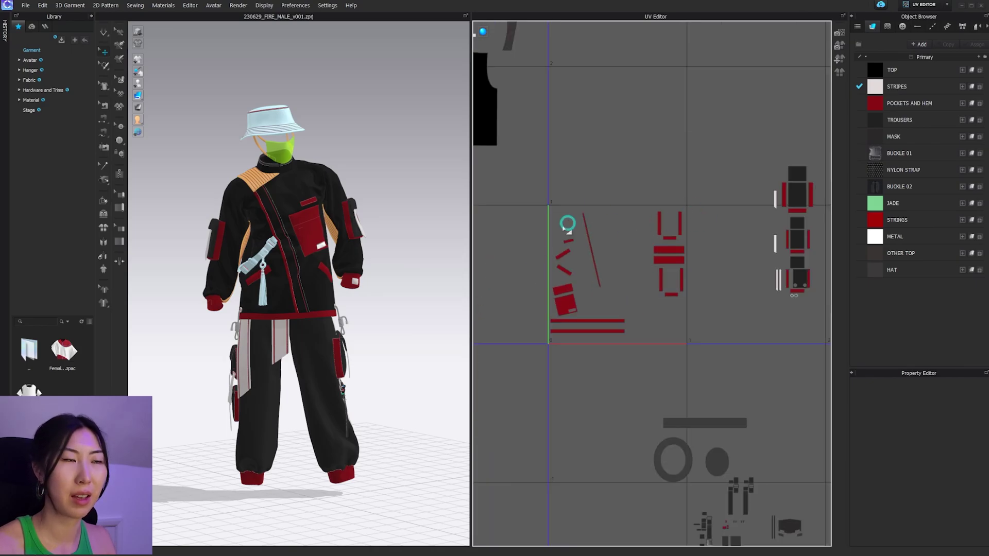
{"action": "middle_click_drag", "start_coordinate": [533, 147], "coordinate": [750, 288], "text": "alt"}
{"action": "middle_click_drag", "start_coordinate": [594, 216], "coordinate": [609, 296], "text": "alt"}
{"action": "middle_click_drag", "start_coordinate": [675, 194], "coordinate": [679, 158], "text": "alt"}
{"action": "middle_click_drag", "start_coordinate": [791, 221], "coordinate": [739, 193], "text": "alt"}
{"action": "scroll", "coordinate": [744, 194], "scroll_direction": "up", "scroll_amount": 5}
{"action": "left_click", "coordinate": [677, 112]}
{"action": "left_click", "coordinate": [698, 153], "text": "shift"}
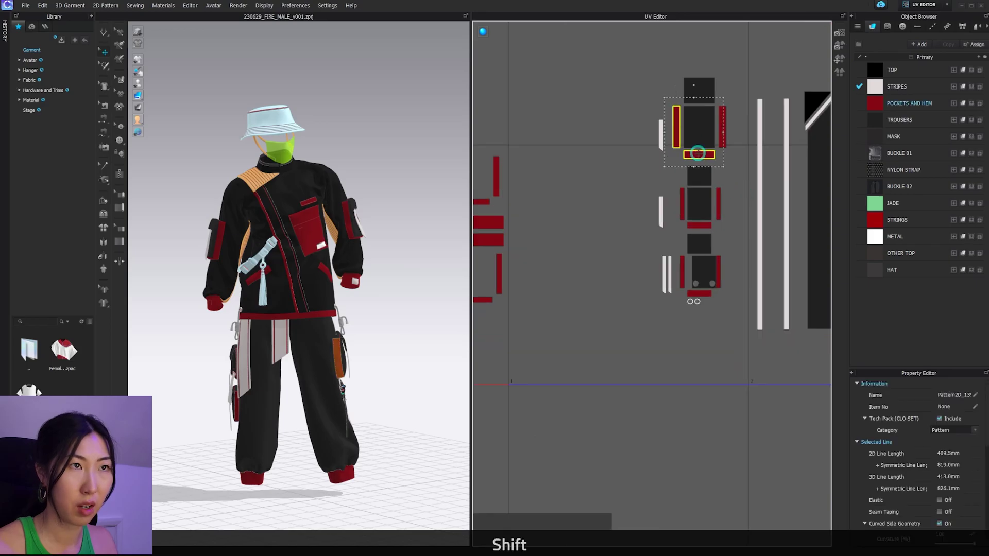
{"action": "left_click", "coordinate": [721, 126], "text": "shift"}
{"action": "left_click", "coordinate": [682, 203], "text": "shift"}
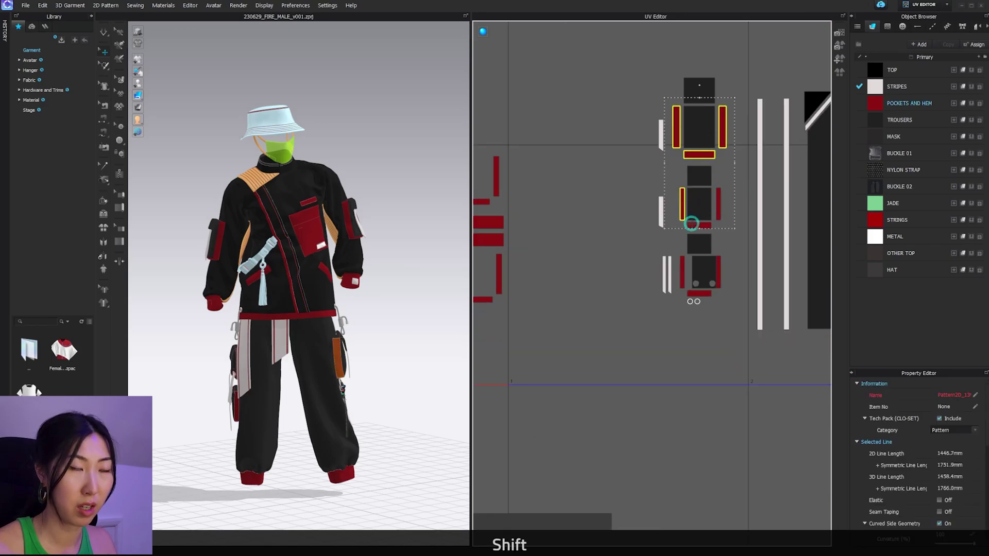
{"action": "left_click", "coordinate": [695, 225], "text": "shift"}
{"action": "left_click", "coordinate": [718, 202], "text": "shift"}
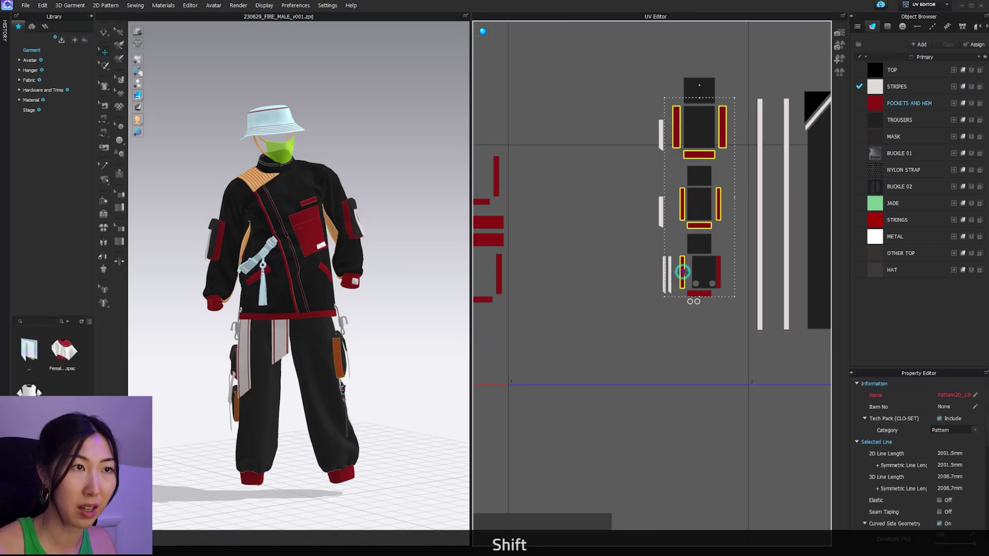
{"action": "left_click", "coordinate": [697, 301], "text": "shift"}
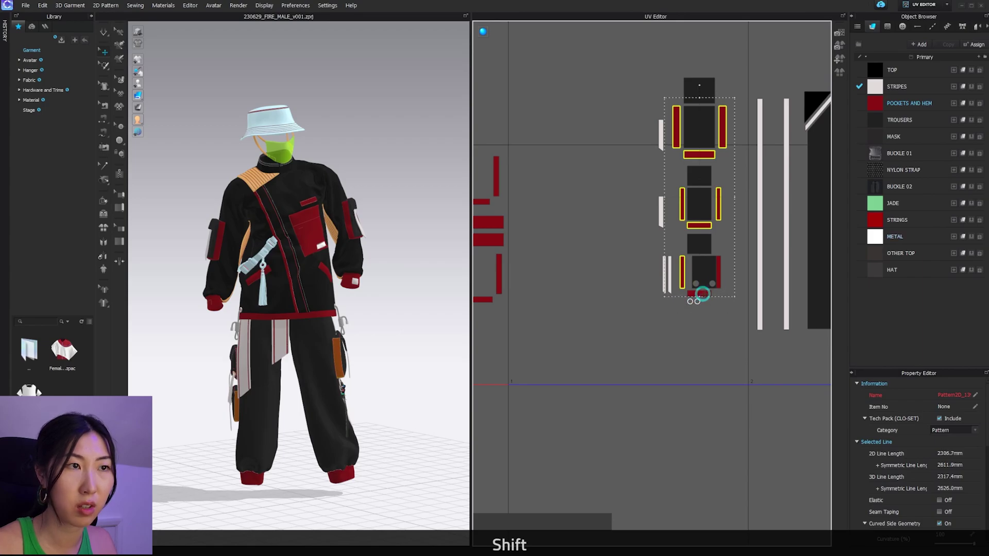
{"action": "left_click", "coordinate": [701, 293], "text": "shift"}
{"action": "left_click", "coordinate": [720, 269], "text": "shift"}
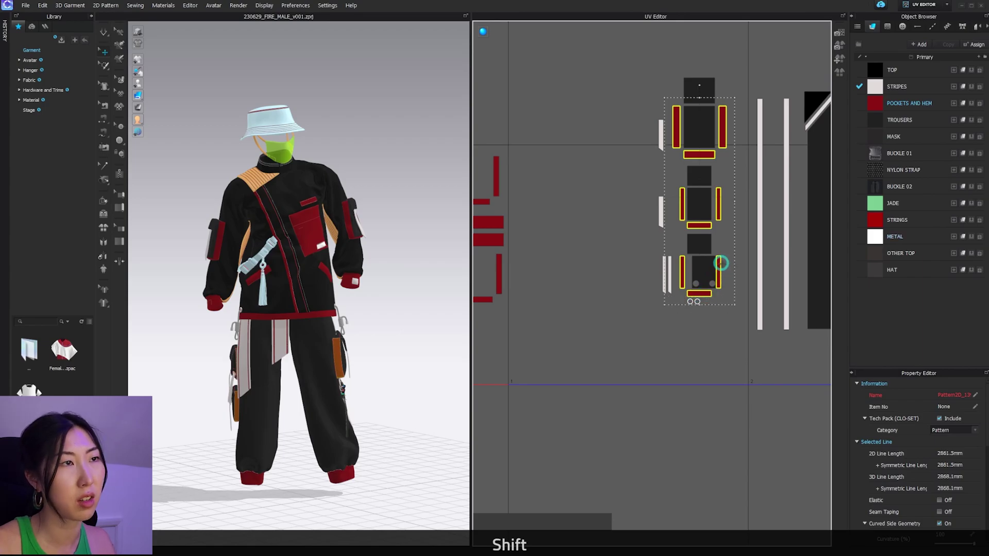
{"action": "left_click_drag", "start_coordinate": [720, 263], "coordinate": [553, 315]}
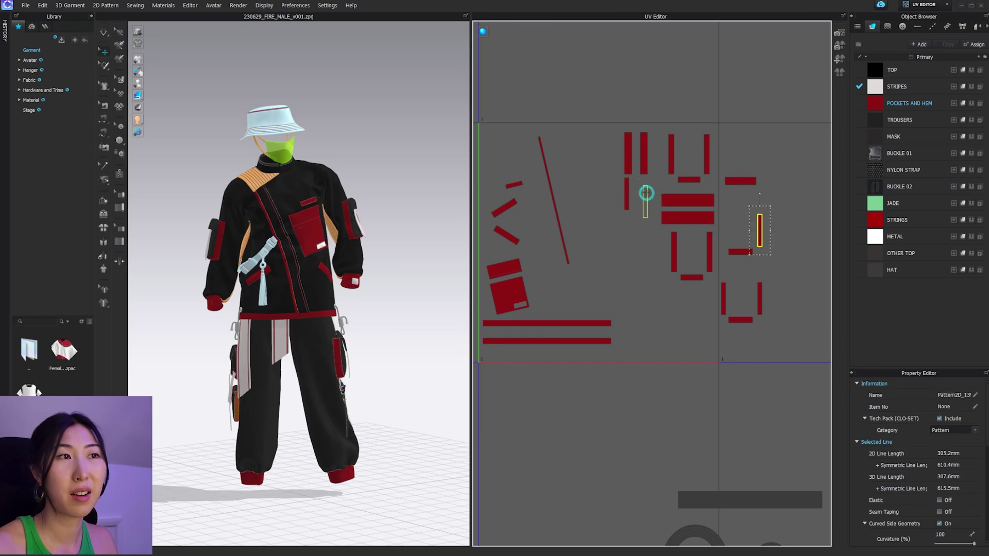
Arrange the trouser pockets' red edge strips in compact rows inside the first UV tile, stacking the short sleeve-pocket strips beneath them
{"action": "left_click_drag", "start_coordinate": [646, 193], "coordinate": [639, 186]}
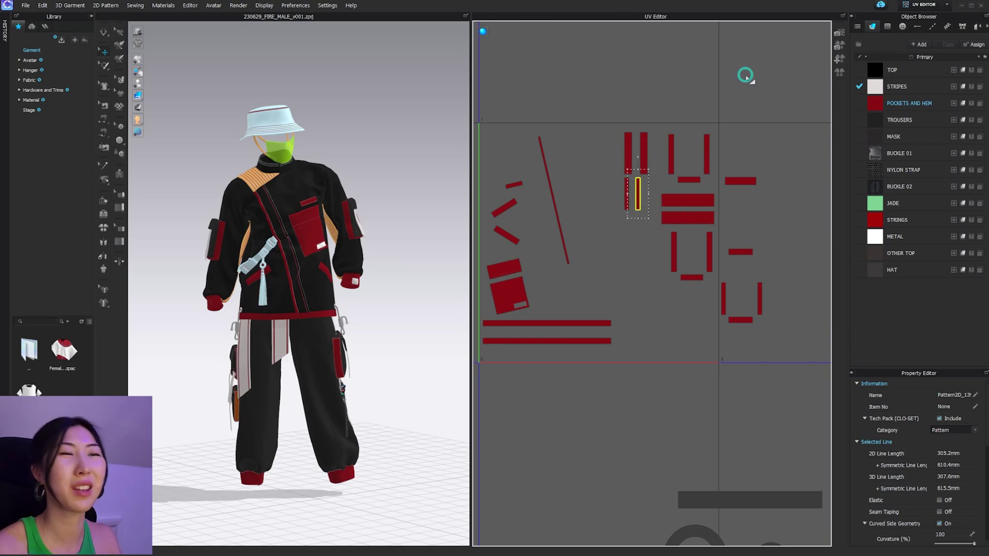
{"action": "left_click", "coordinate": [723, 139]}
{"action": "left_click_drag", "start_coordinate": [736, 180], "coordinate": [636, 223]}
{"action": "left_click_drag", "start_coordinate": [740, 253], "coordinate": [637, 237]}
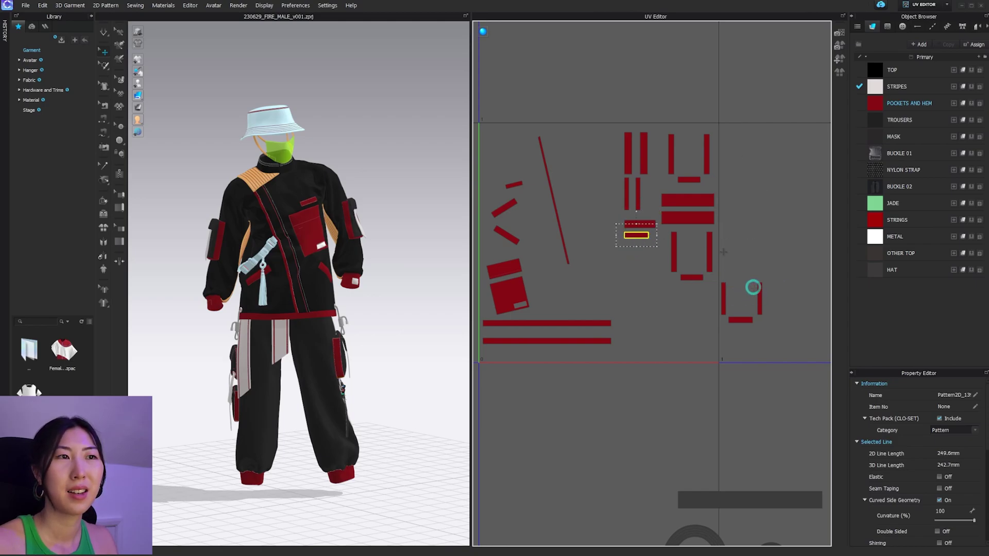
{"action": "left_click_drag", "start_coordinate": [692, 282], "coordinate": [637, 246]}
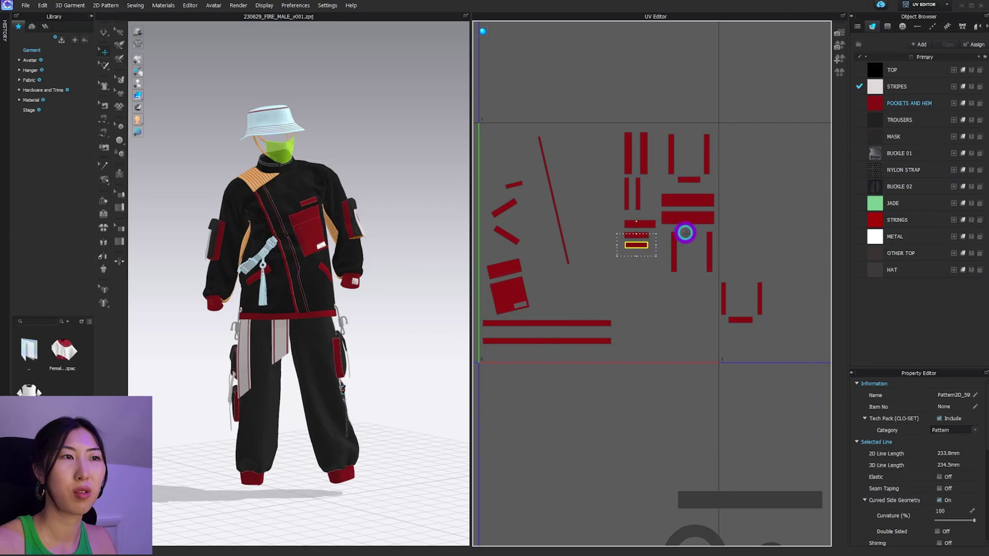
{"action": "left_click_drag", "start_coordinate": [682, 180], "coordinate": [636, 252]}
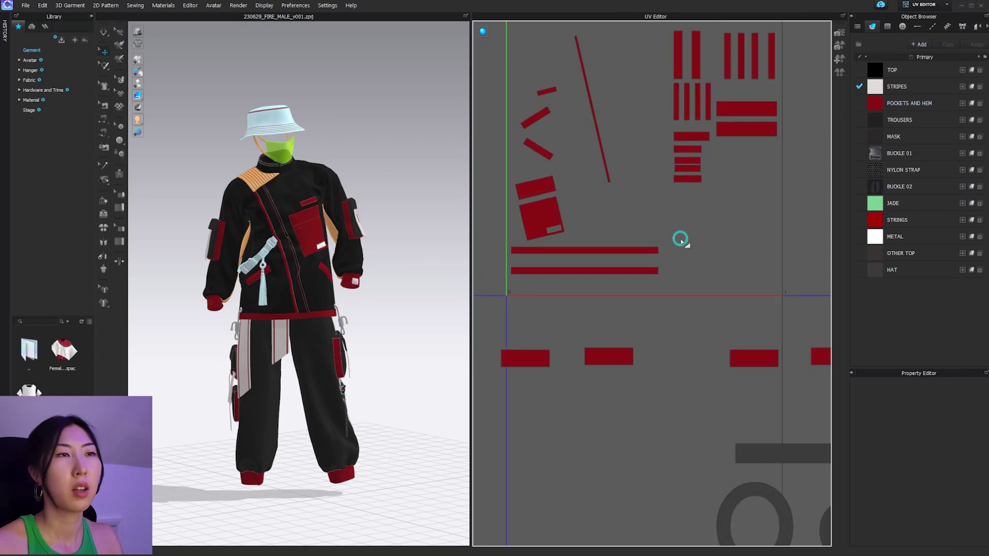
Move two red trouser cuff pieces beside the first UV tile and stack the other two beneath the sleeve cuffs inside it
{"action": "scroll", "coordinate": [681, 239], "scroll_direction": "down", "scroll_amount": 4}
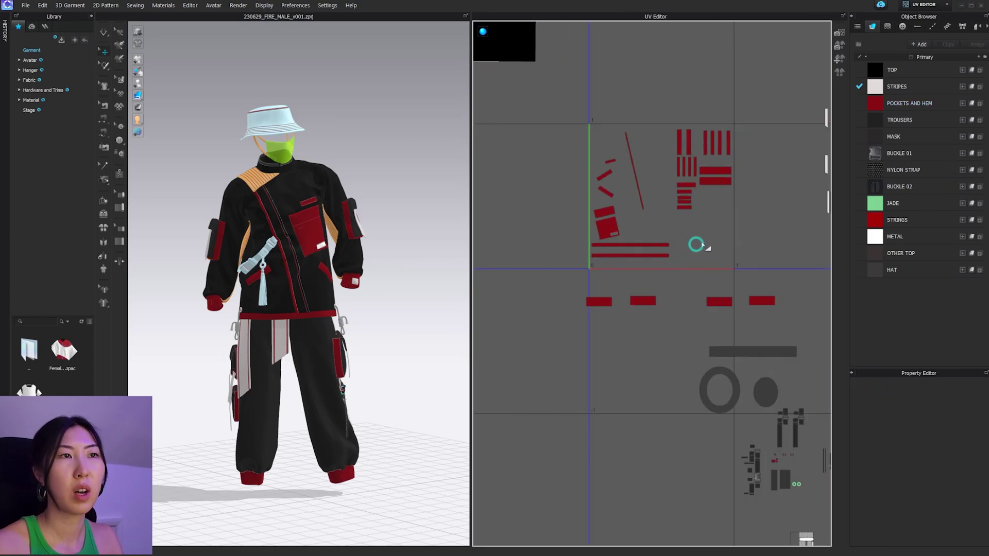
{"action": "middle_click_drag", "start_coordinate": [709, 224], "coordinate": [638, 257], "text": "alt"}
{"action": "left_click_drag", "start_coordinate": [653, 330], "coordinate": [701, 170]}
{"action": "left_click_drag", "start_coordinate": [689, 322], "coordinate": [695, 176]}
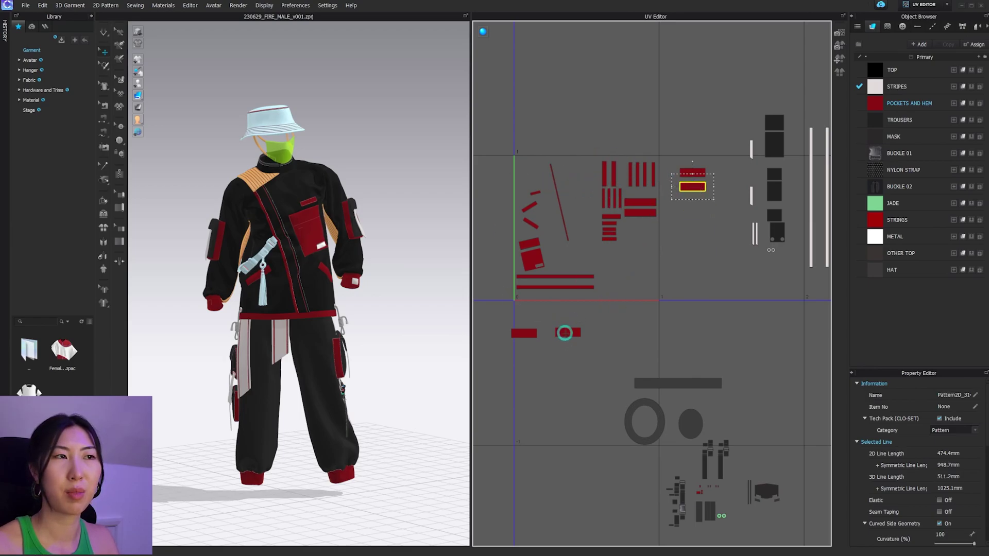
{"action": "left_click_drag", "start_coordinate": [565, 333], "coordinate": [636, 226]}
{"action": "left_click_drag", "start_coordinate": [534, 334], "coordinate": [641, 238]}
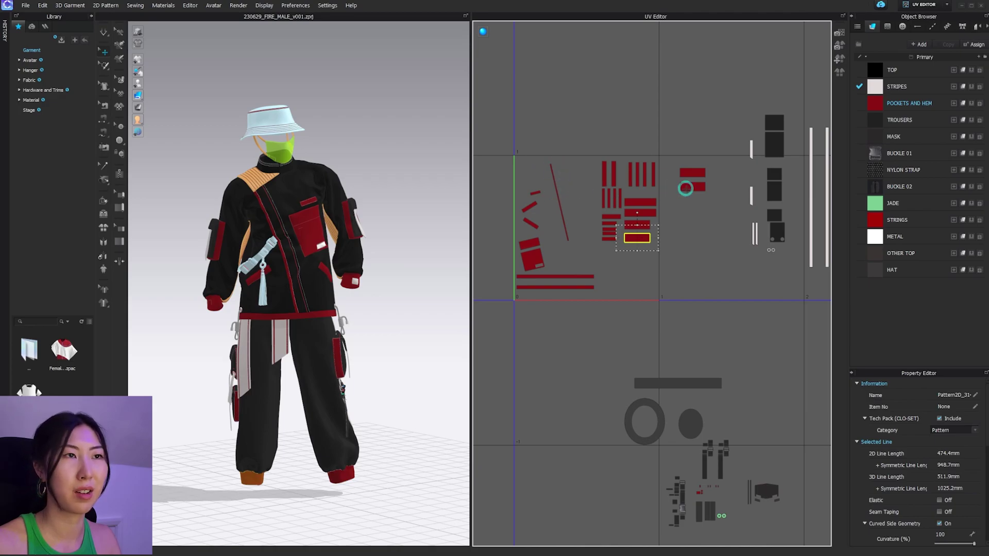
Shift the stack of sleeve and trouser cuffs up, and place the remaining two trouser cuff pieces beneath it in the first UV tile
{"action": "scroll", "coordinate": [660, 210], "scroll_direction": "up", "scroll_amount": 3}
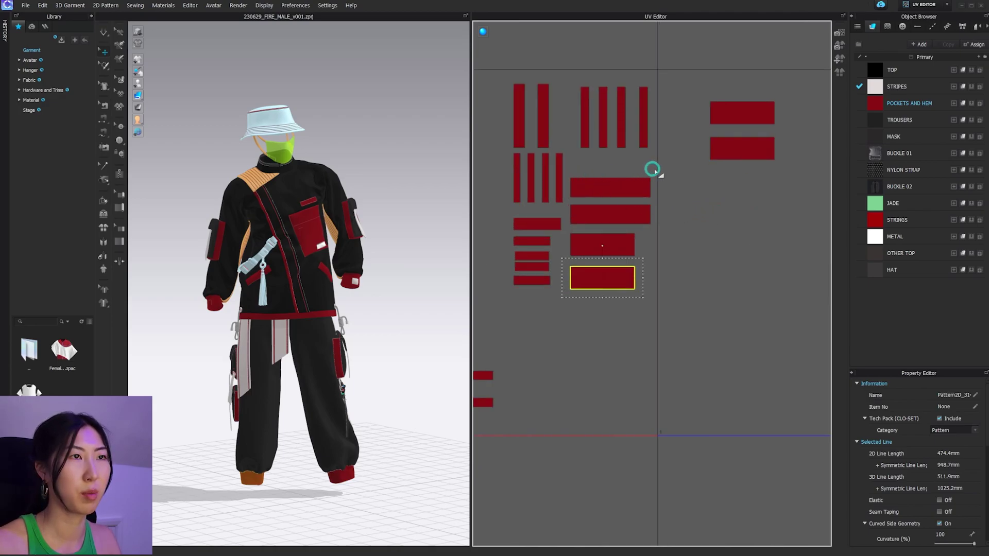
{"action": "left_click_drag", "start_coordinate": [666, 168], "coordinate": [564, 324]}
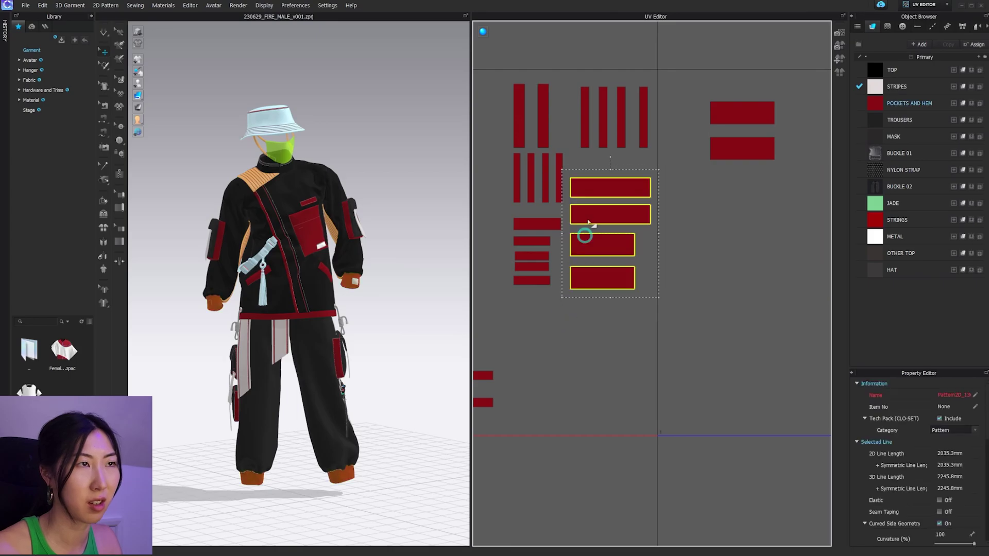
{"action": "left_click_drag", "start_coordinate": [585, 187], "coordinate": [587, 165], "text": "shift"}
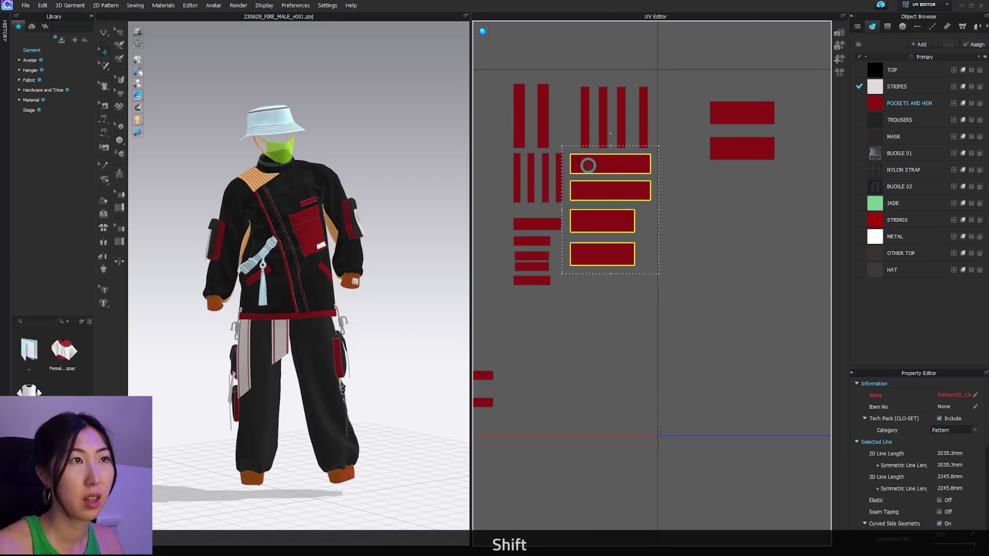
{"action": "scroll", "coordinate": [620, 253], "scroll_direction": "down", "scroll_amount": 5}
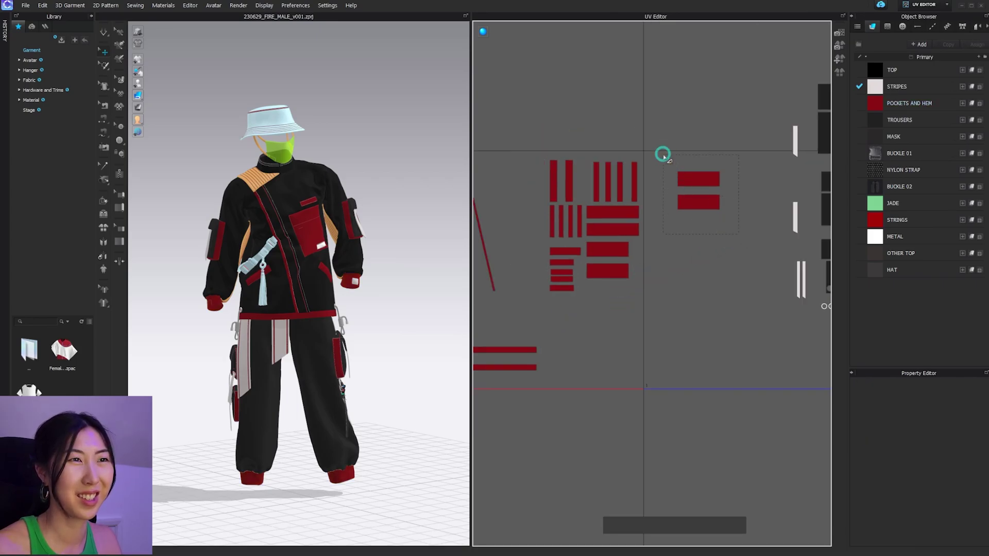
{"action": "left_click", "coordinate": [690, 179]}
{"action": "left_click_drag", "start_coordinate": [691, 179], "coordinate": [600, 291]}
{"action": "middle_click_drag", "start_coordinate": [576, 233], "coordinate": [663, 224]}
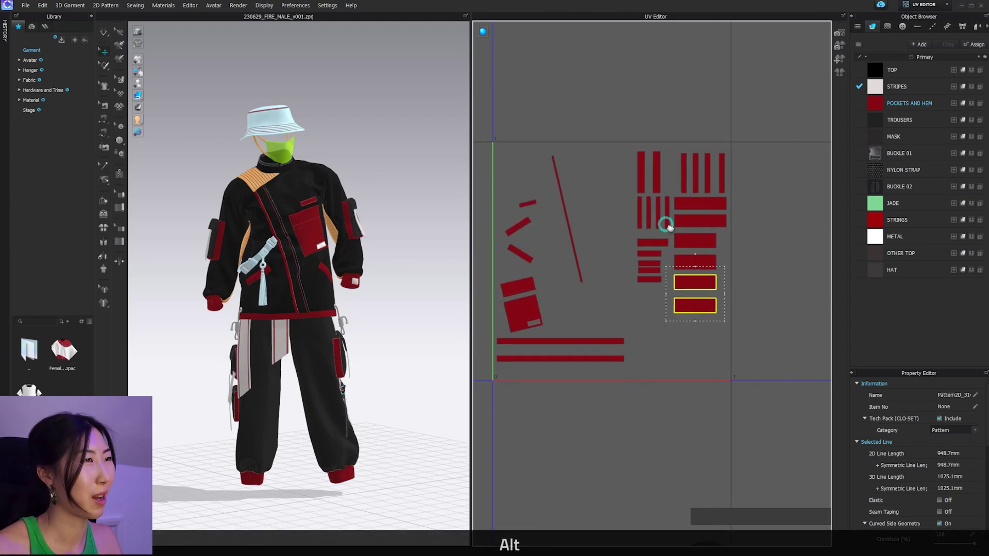
{"action": "left_click", "coordinate": [725, 338]}
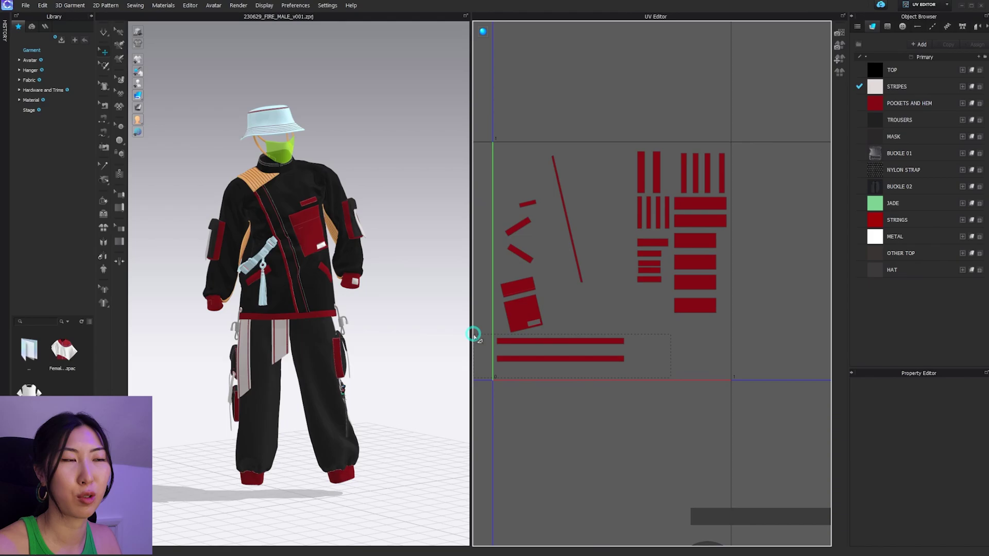
{"action": "left_click_drag", "start_coordinate": [473, 334], "coordinate": [474, 334]}
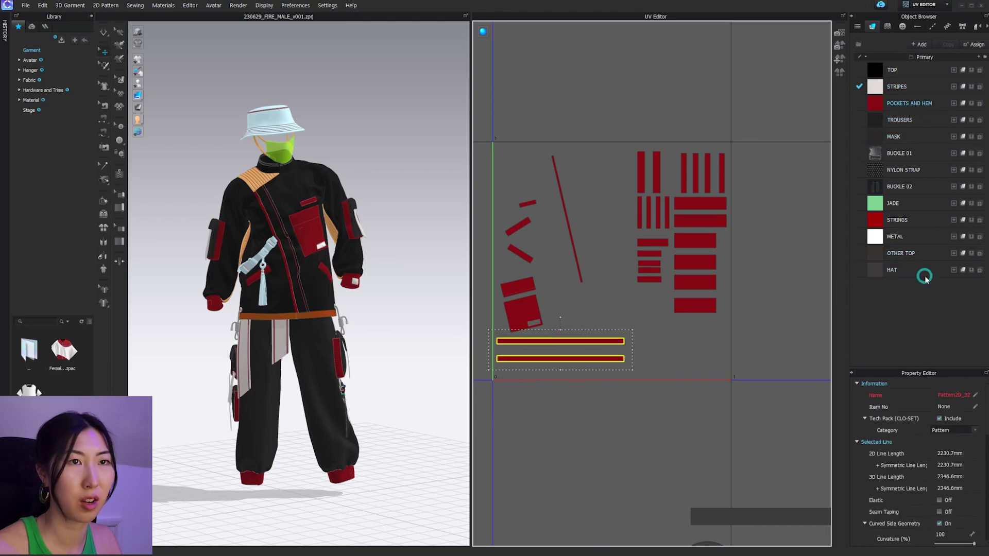
Set the OTHER TOP fabric's colour to a bright turquoise with hue 166, saturation 77% and value 100%
{"action": "left_click", "coordinate": [895, 255]}
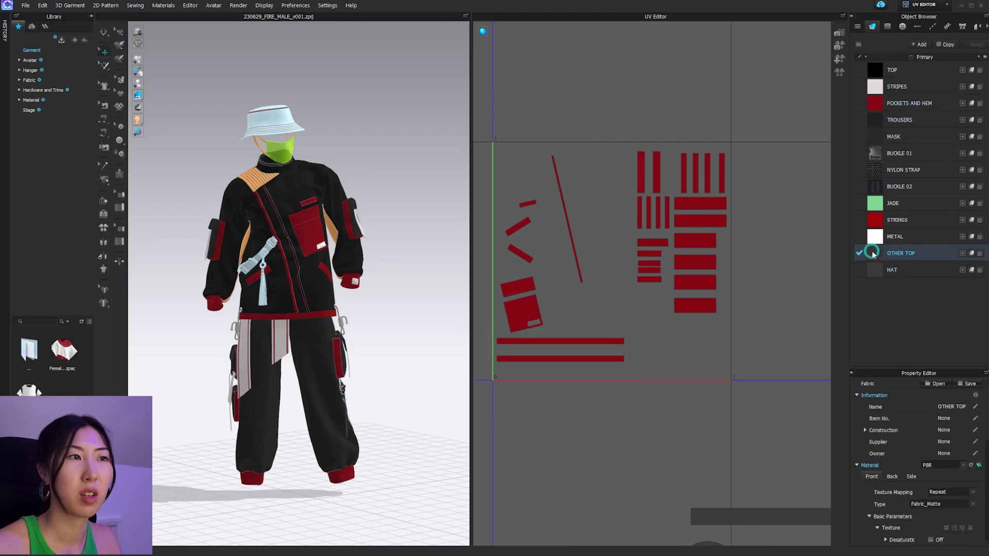
{"action": "scroll", "coordinate": [937, 477], "scroll_direction": "down", "scroll_amount": 10}
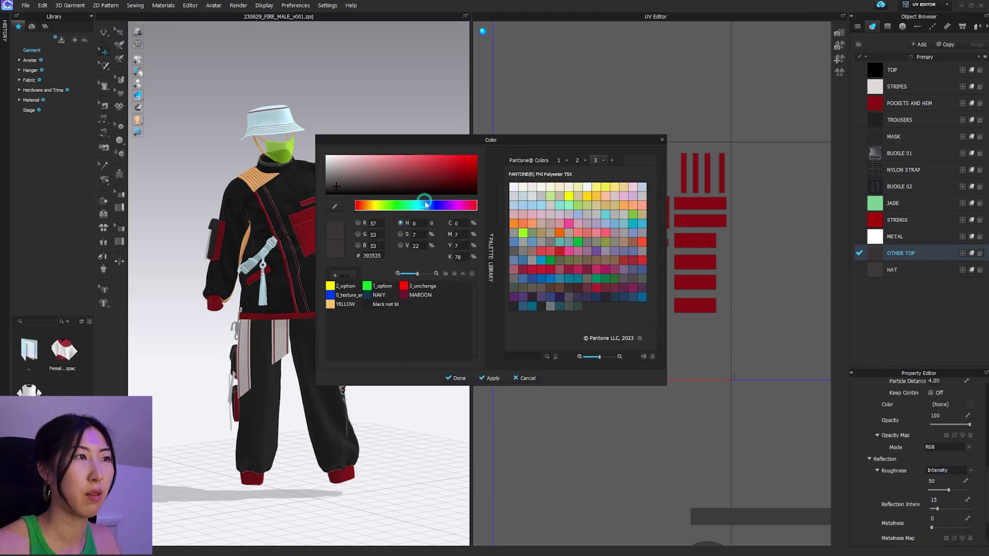
{"action": "left_click_drag", "start_coordinate": [425, 204], "coordinate": [410, 205]}
{"action": "left_click", "coordinate": [443, 156]}
{"action": "left_click", "coordinate": [460, 377]}
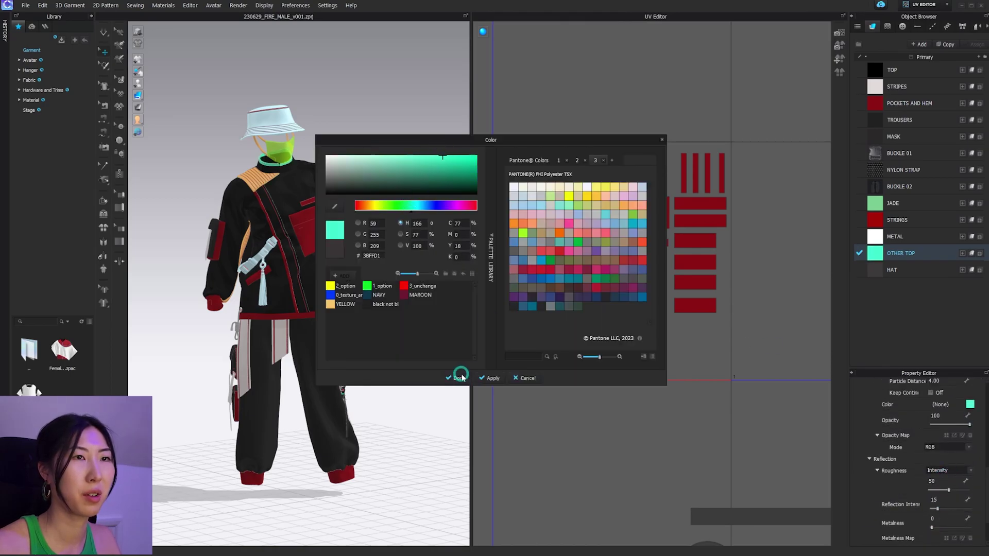
Set the MASK fabric's colour to a bright blue, hex 324DFF
{"action": "left_click", "coordinate": [891, 137]}
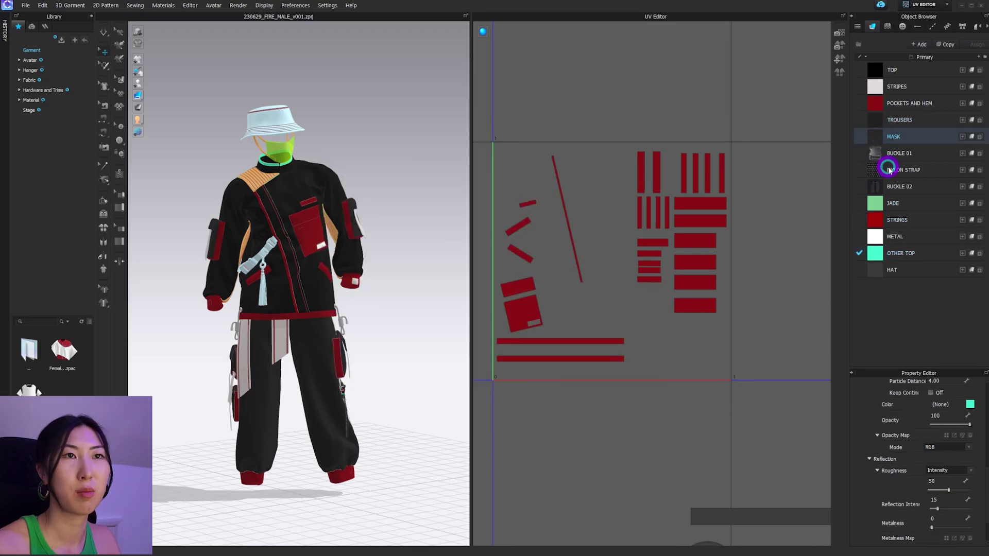
{"action": "scroll", "coordinate": [952, 453], "scroll_direction": "up", "scroll_amount": 3}
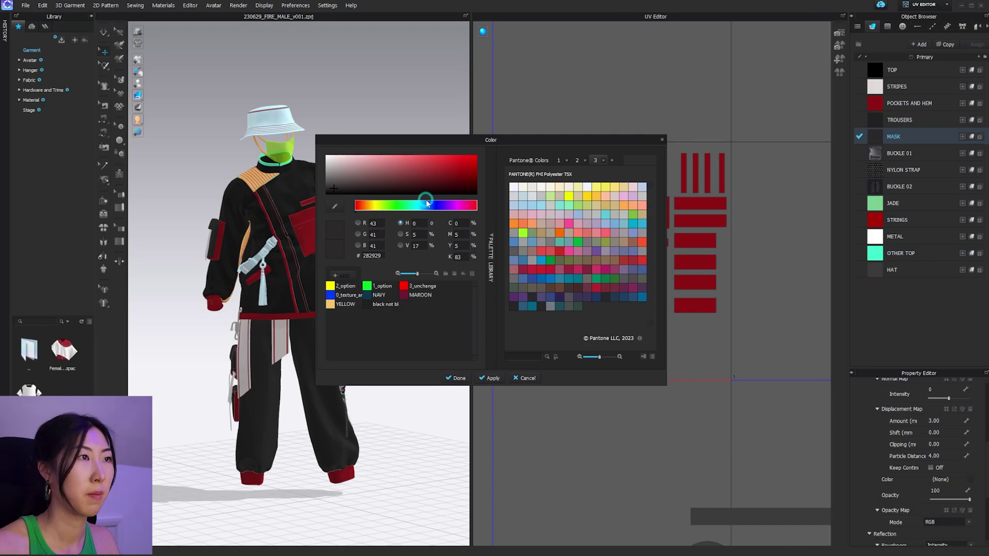
{"action": "left_click", "coordinate": [433, 205]}
{"action": "left_click", "coordinate": [448, 155]}
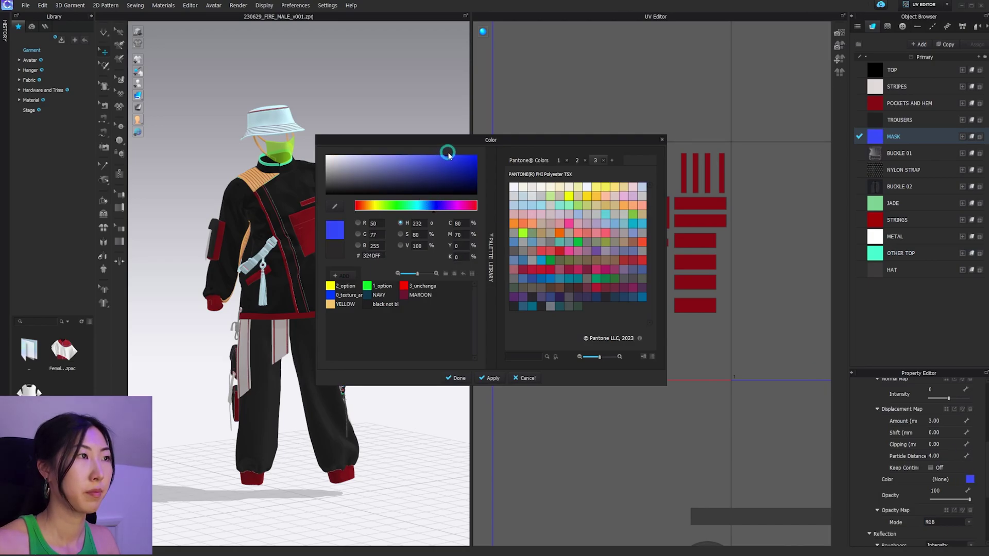
{"action": "left_click", "coordinate": [458, 378]}
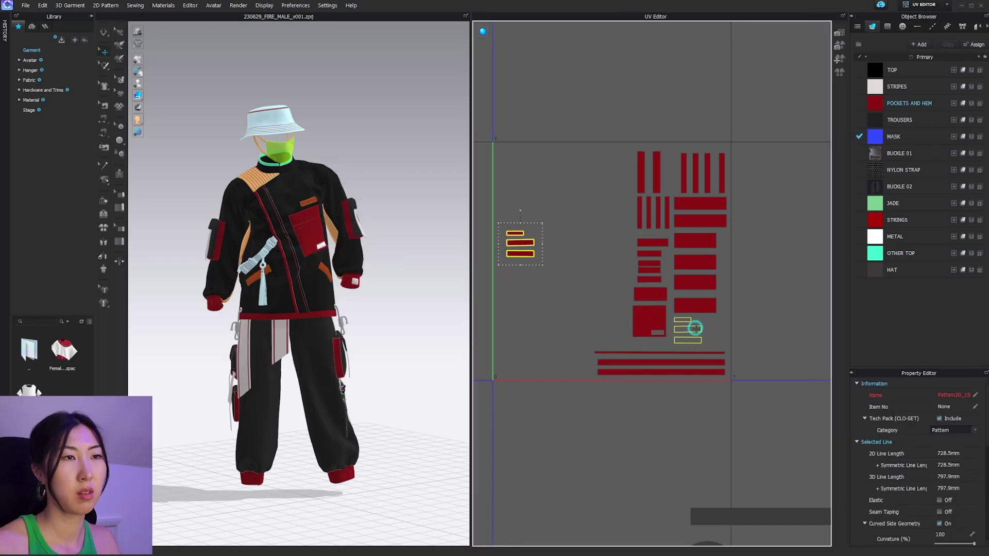
Move the three small red jacket pocket strips beneath the trouser cuffs in the first UV tile
{"action": "left_click_drag", "start_coordinate": [695, 328], "coordinate": [695, 328]}
{"action": "left_click", "coordinate": [761, 298]}
{"action": "scroll", "coordinate": [748, 280], "scroll_direction": "down", "scroll_amount": 5}
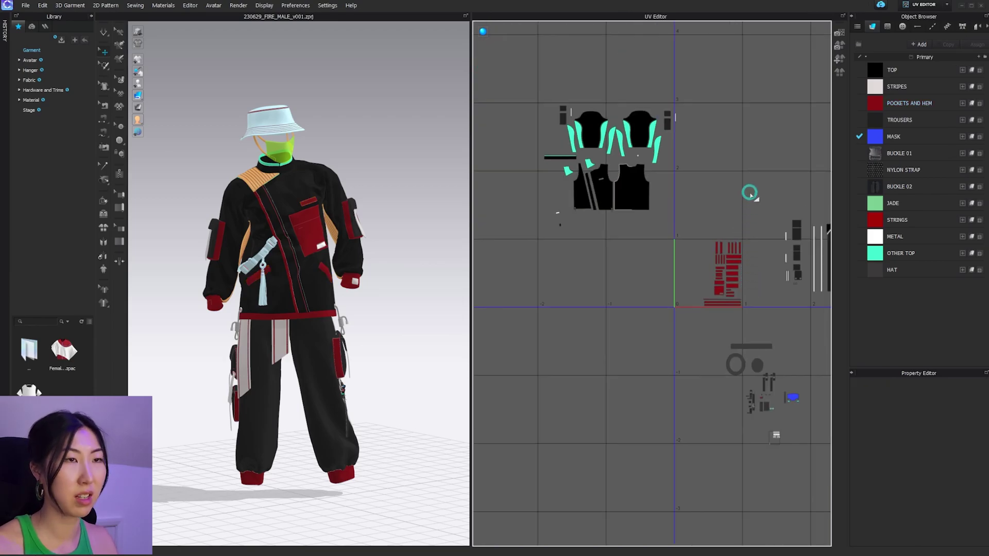
Examine the thin red string pieces near the straps and buckles to see which fabric they use
{"action": "middle_click_drag", "start_coordinate": [750, 194], "coordinate": [597, 165], "text": "alt"}
{"action": "scroll", "coordinate": [597, 370], "scroll_direction": "up", "scroll_amount": 5}
{"action": "scroll", "coordinate": [665, 392], "scroll_direction": "up", "scroll_amount": 4}
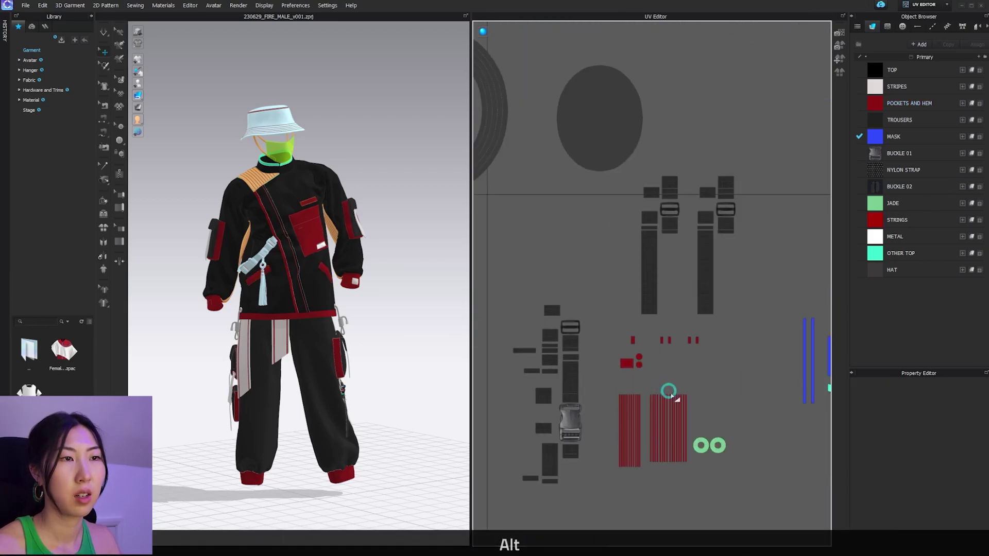
{"action": "left_click", "coordinate": [652, 427]}
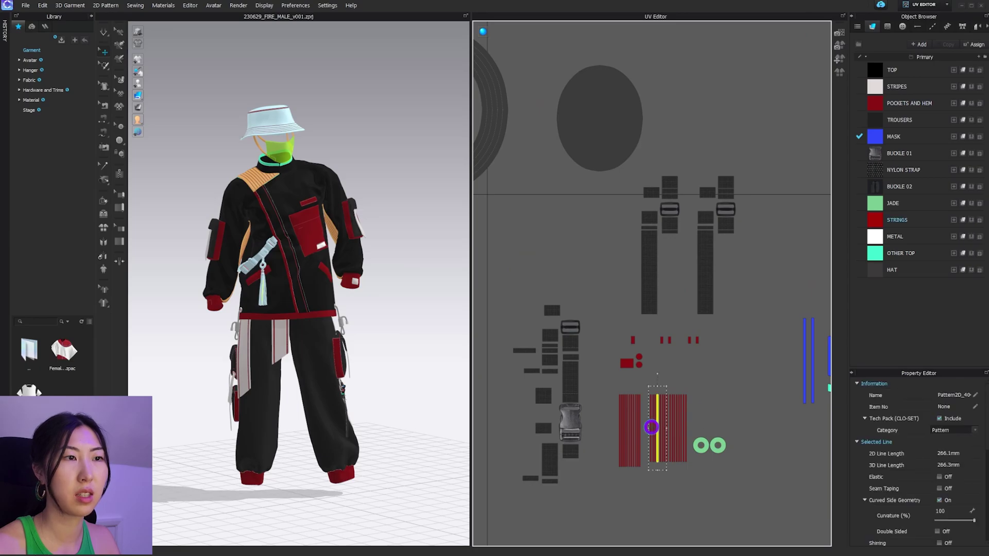
{"action": "left_click", "coordinate": [680, 413]}
{"action": "left_click", "coordinate": [643, 427]}
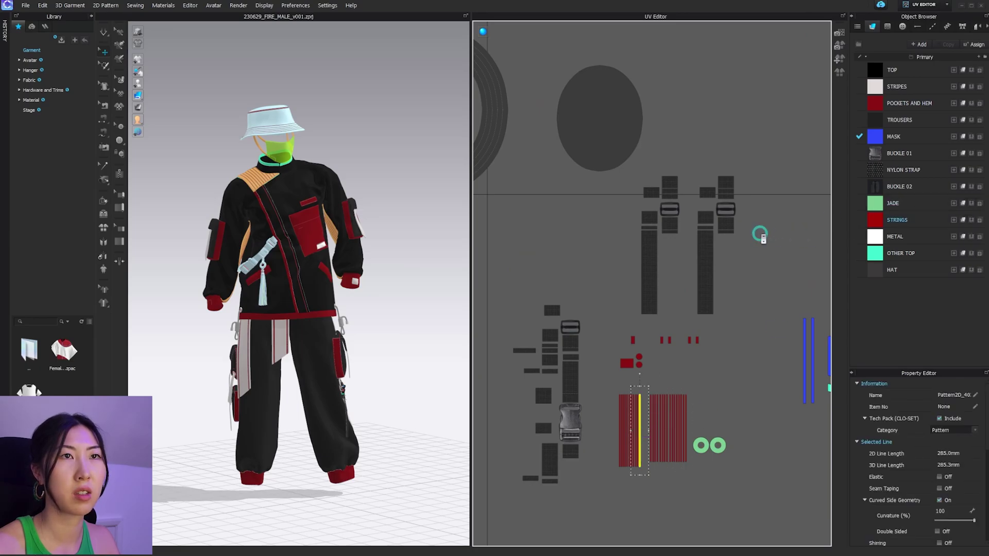
{"action": "scroll", "coordinate": [760, 235], "scroll_direction": "down", "scroll_amount": 3}
{"action": "left_click", "coordinate": [896, 220]}
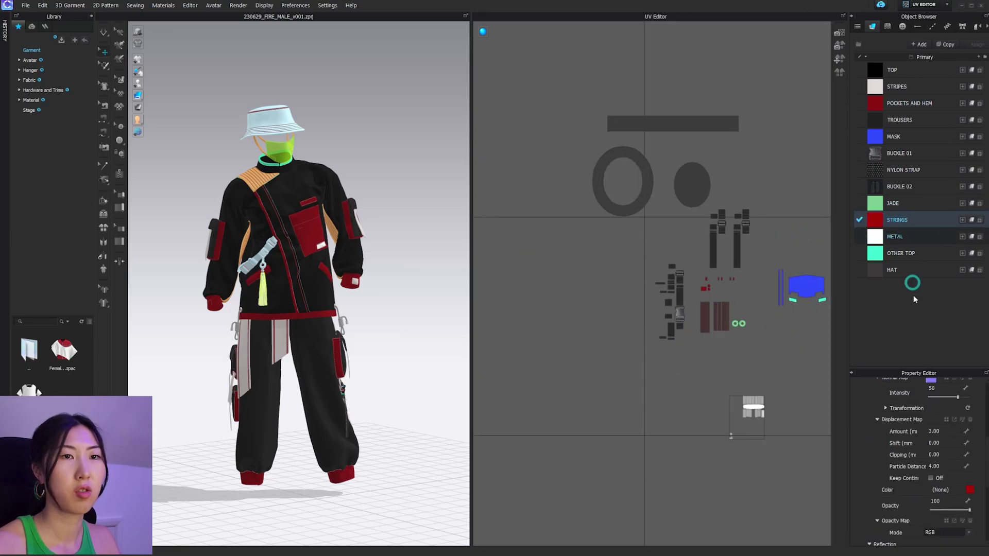
Set the POCKETS AND HEM fabric's colour to a warm yellow, hex FFD147
{"action": "left_click", "coordinate": [906, 103]}
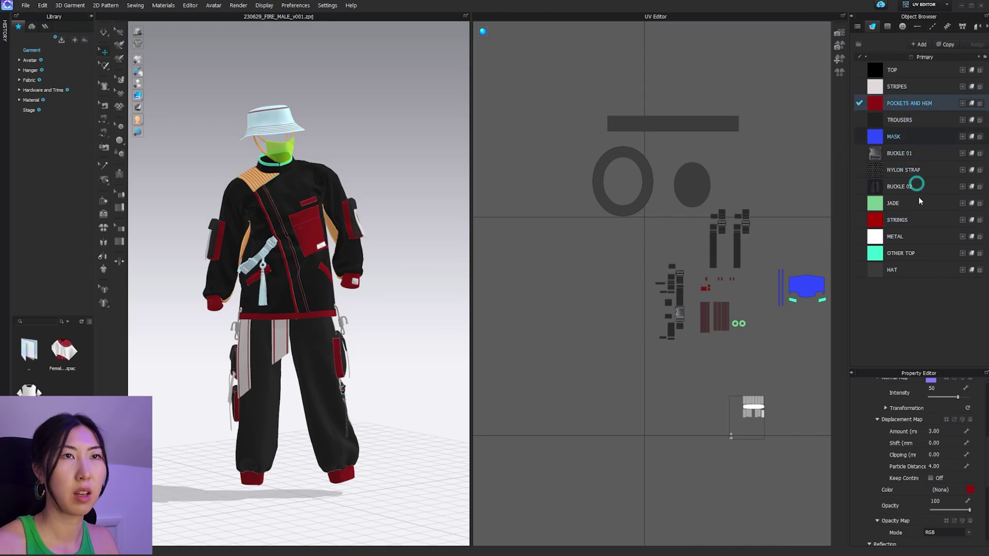
{"action": "left_click", "coordinate": [970, 490]}
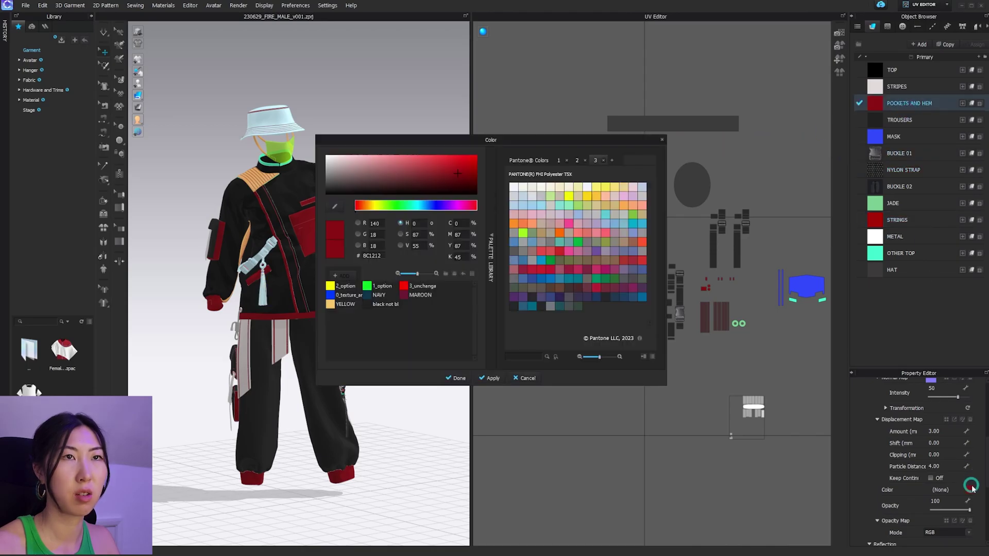
{"action": "left_click", "coordinate": [371, 205]}
{"action": "left_click_drag", "start_coordinate": [407, 168], "coordinate": [436, 135]}
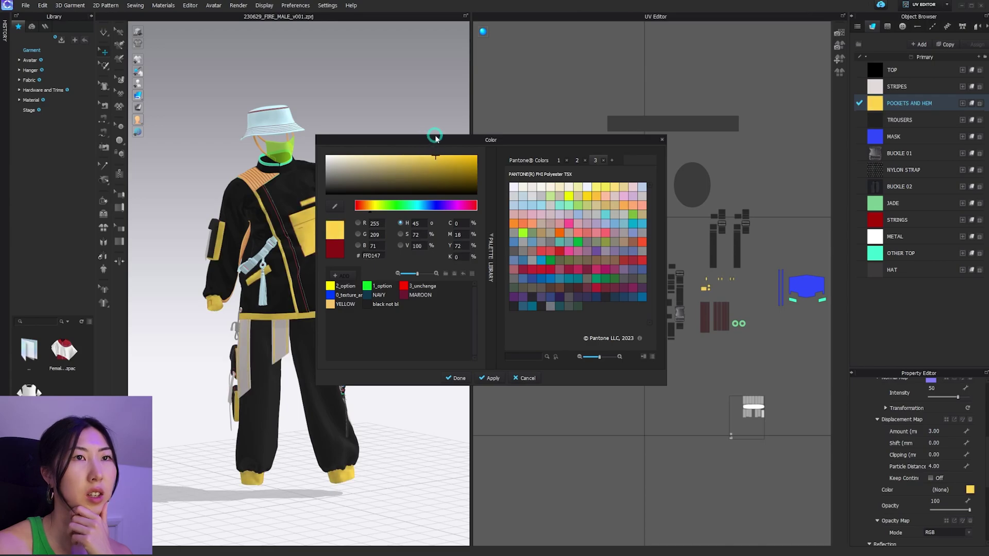
{"action": "left_click", "coordinate": [458, 379]}
Move the group of small string pieces near the straps to just below the first UV tile
{"action": "scroll", "coordinate": [609, 159], "scroll_direction": "up", "scroll_amount": 3}
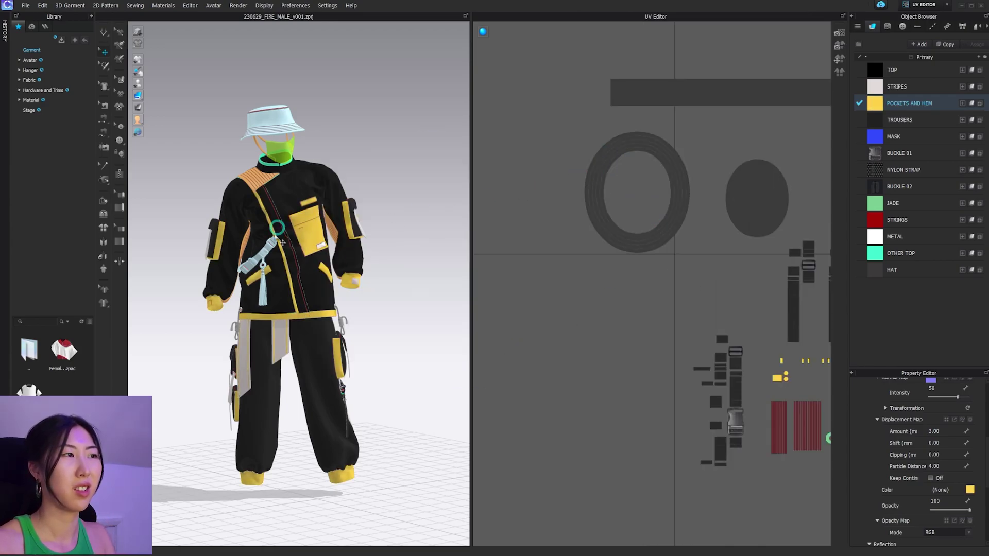
{"action": "scroll", "coordinate": [636, 201], "scroll_direction": "down", "scroll_amount": 3}
{"action": "middle_click_drag", "start_coordinate": [552, 105], "coordinate": [768, 349], "text": "alt"}
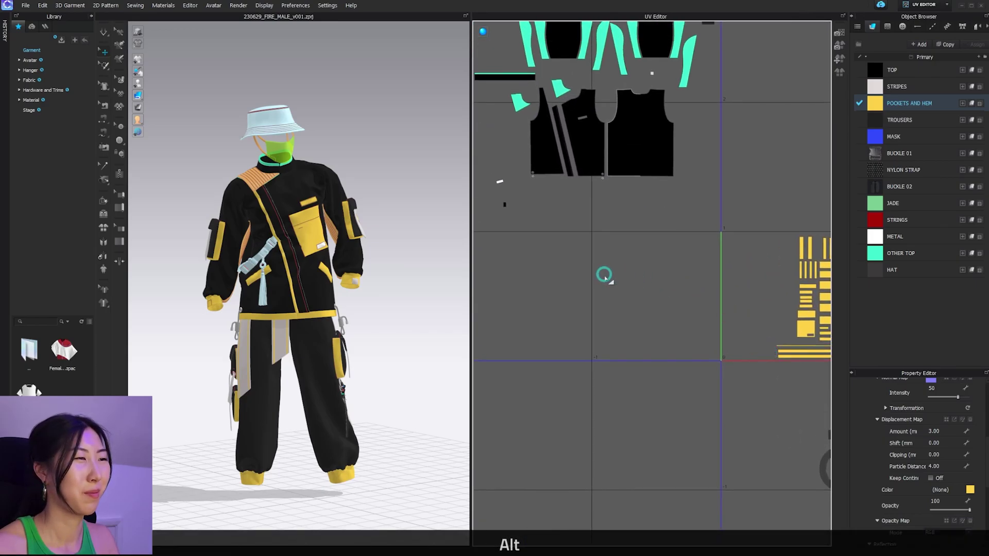
{"action": "right_click_drag", "start_coordinate": [729, 280], "coordinate": [553, 181]}
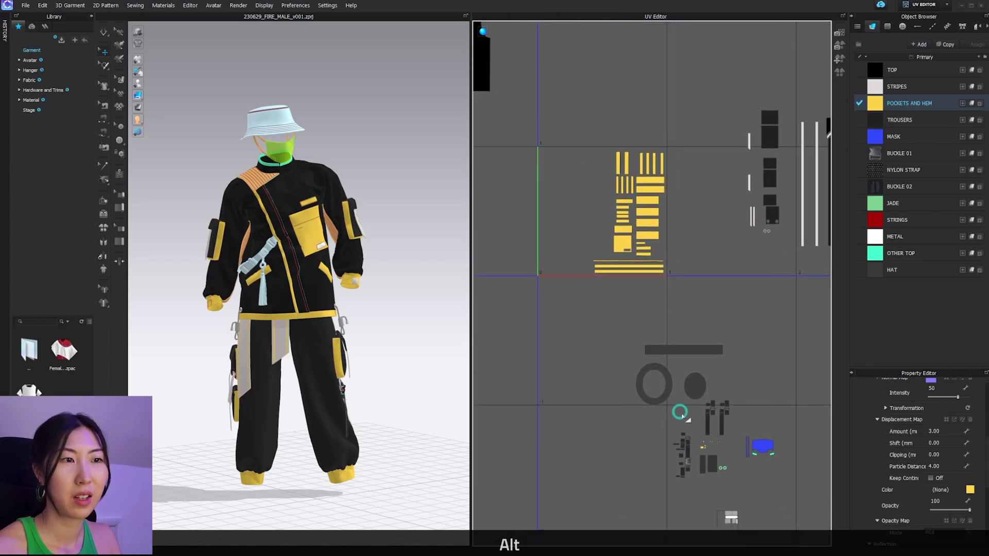
{"action": "right_click_drag", "start_coordinate": [735, 466], "coordinate": [692, 423], "text": "alt"}
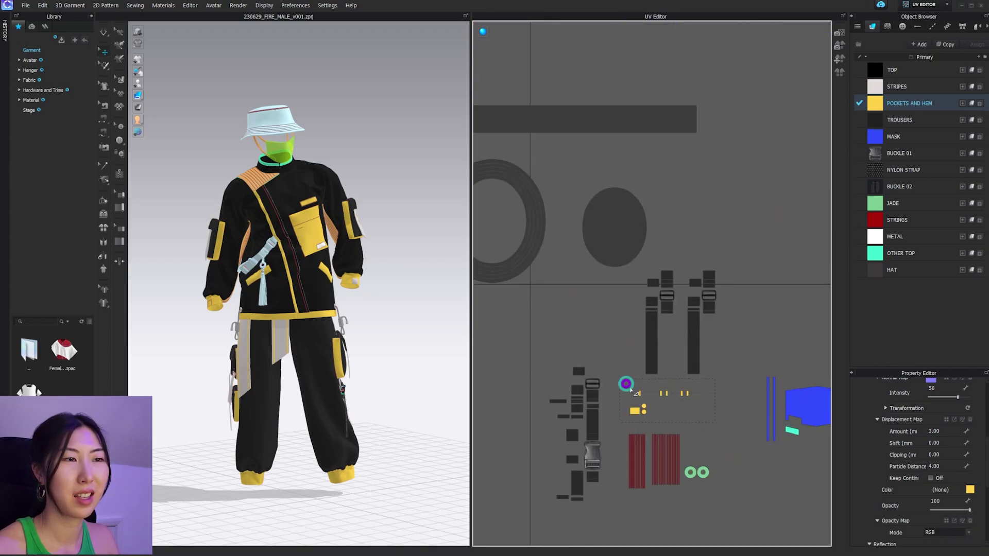
{"action": "left_click_drag", "start_coordinate": [630, 388], "coordinate": [571, 85]}
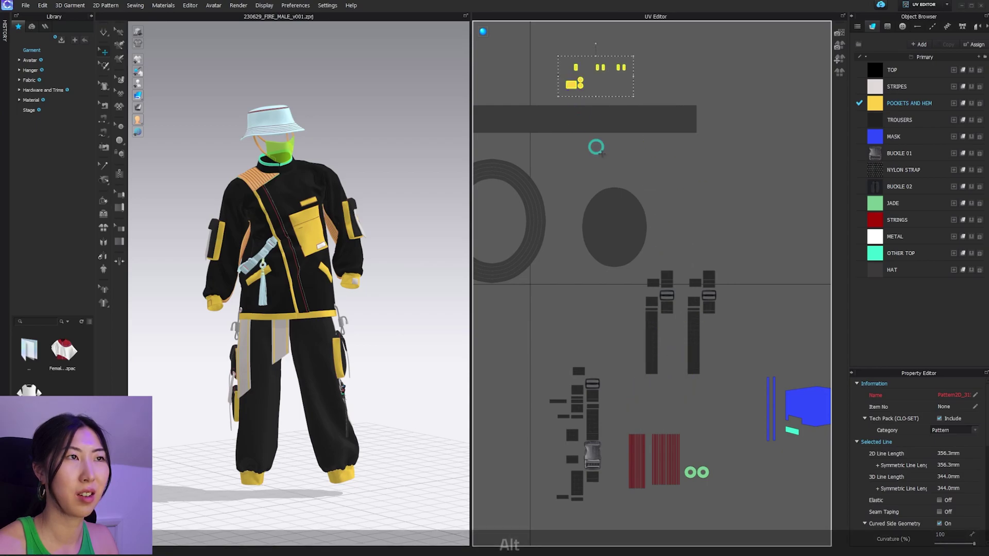
{"action": "right_click_drag", "start_coordinate": [595, 147], "coordinate": [719, 375]}
{"action": "left_click_drag", "start_coordinate": [717, 348], "coordinate": [536, 192]}
{"action": "middle_click_drag", "start_coordinate": [523, 205], "coordinate": [709, 351], "text": "alt"}
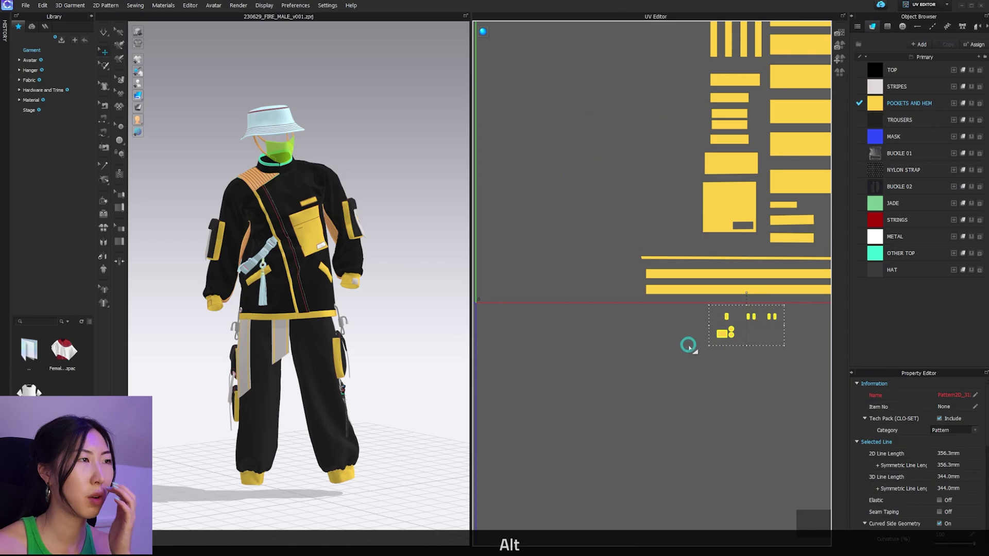
Assign the STRINGS fabric to the small pendant pieces just below the first UV tile
{"action": "scroll", "coordinate": [212, 225], "scroll_direction": "up", "scroll_amount": 6}
{"action": "middle_click_drag", "start_coordinate": [212, 225], "coordinate": [386, 309], "text": "alt"}
{"action": "scroll", "coordinate": [387, 309], "scroll_direction": "up", "scroll_amount": 4}
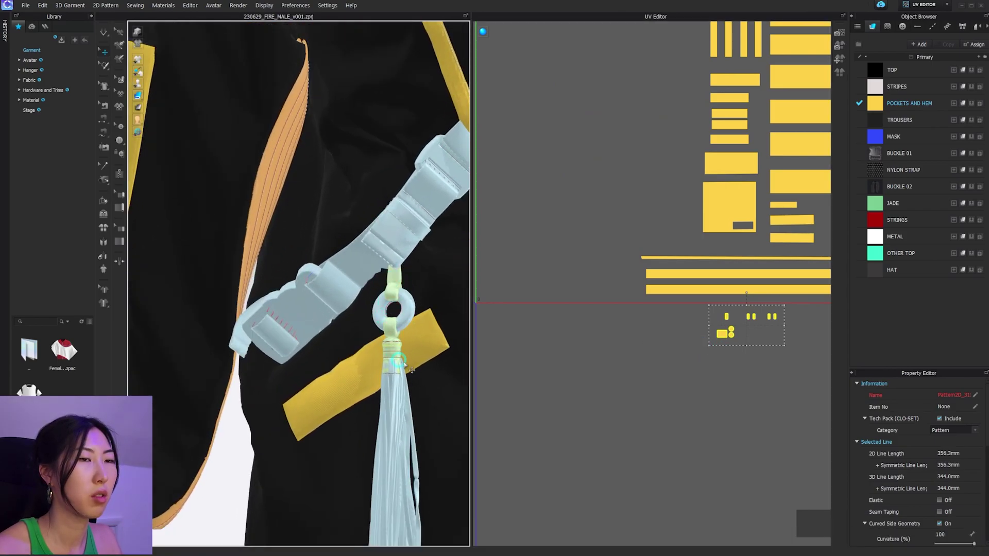
{"action": "left_click", "coordinate": [730, 335]}
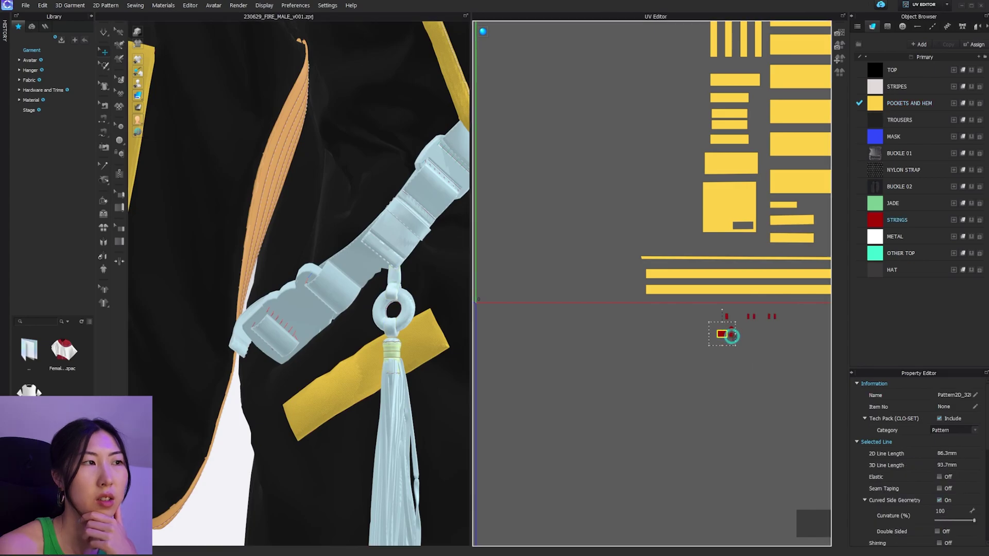
{"action": "left_click", "coordinate": [732, 333]}
{"action": "left_click_drag", "start_coordinate": [715, 305], "coordinate": [771, 348]}
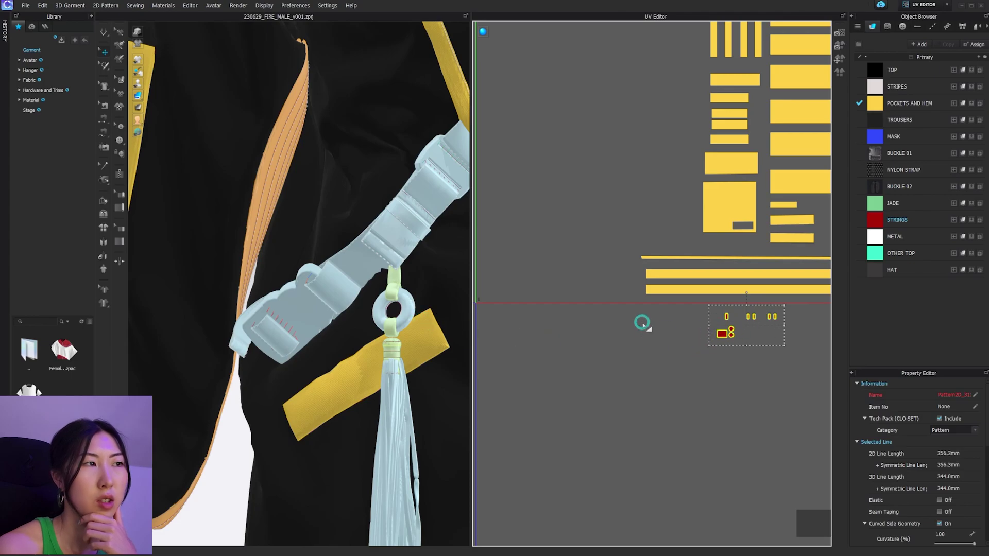
Rename the STRINGS fabric as PENDANT
{"action": "scroll", "coordinate": [404, 310], "scroll_direction": "down", "scroll_amount": 6}
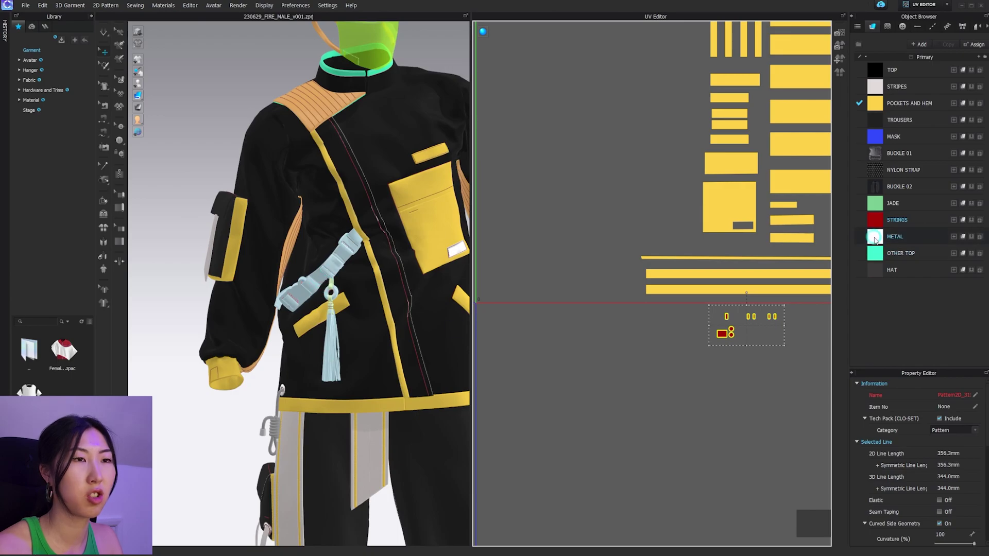
{"action": "double_click", "coordinate": [898, 220]}
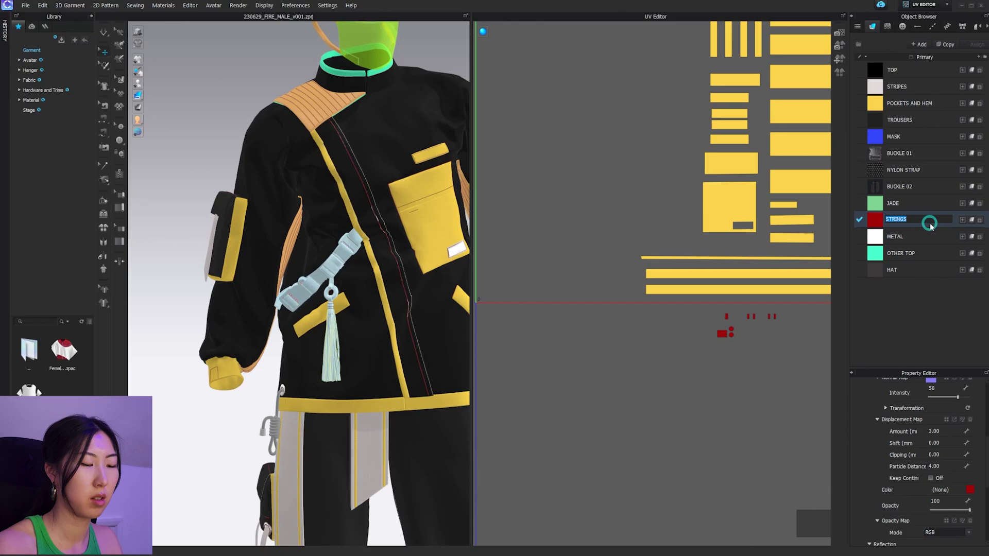
{"action": "key", "text": "Caps_Lock"}
{"action": "key", "text": "Caps_Lock"}
{"action": "type", "text": "PENDA"}
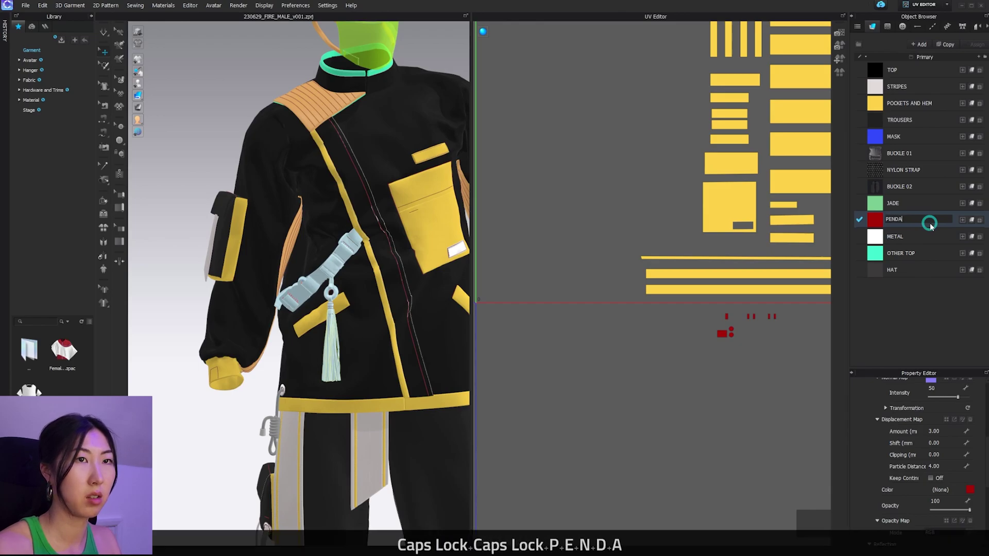
{"action": "type", "text": "NT"}
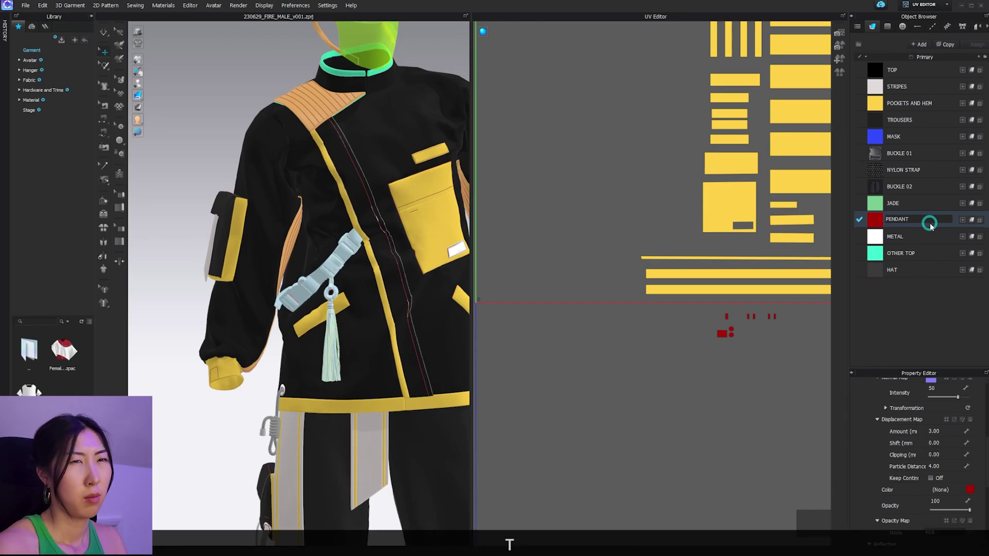
{"action": "key", "text": "Return"}
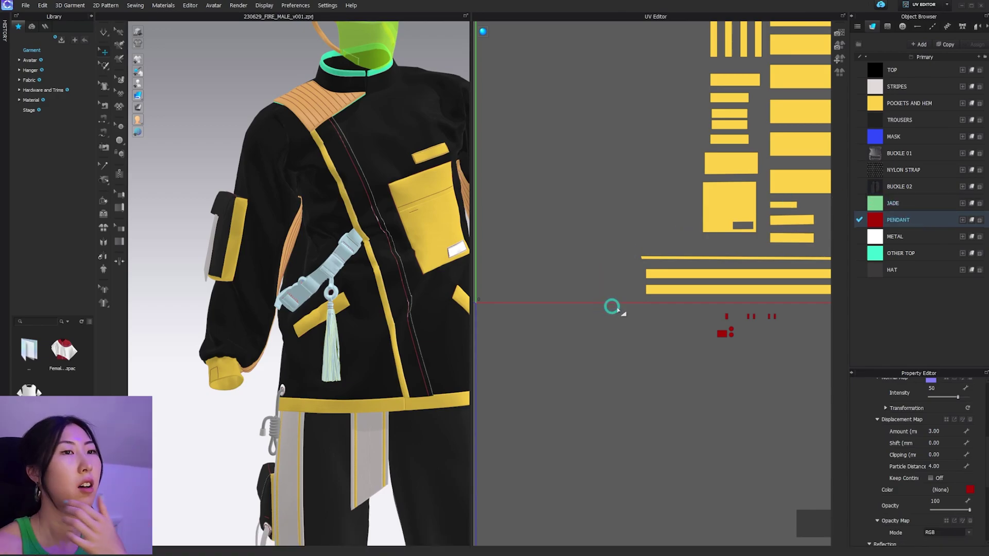
Select all the small red pendant pieces, unfreeze them to check them on the garment, and freeze them again
{"action": "scroll", "coordinate": [400, 325], "scroll_direction": "up", "scroll_amount": 5}
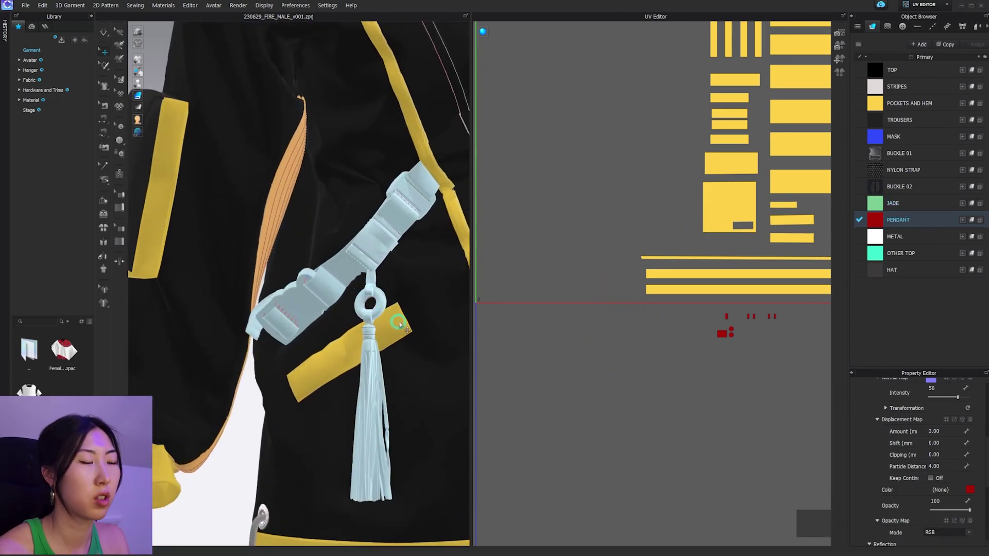
{"action": "left_click", "coordinate": [371, 313]}
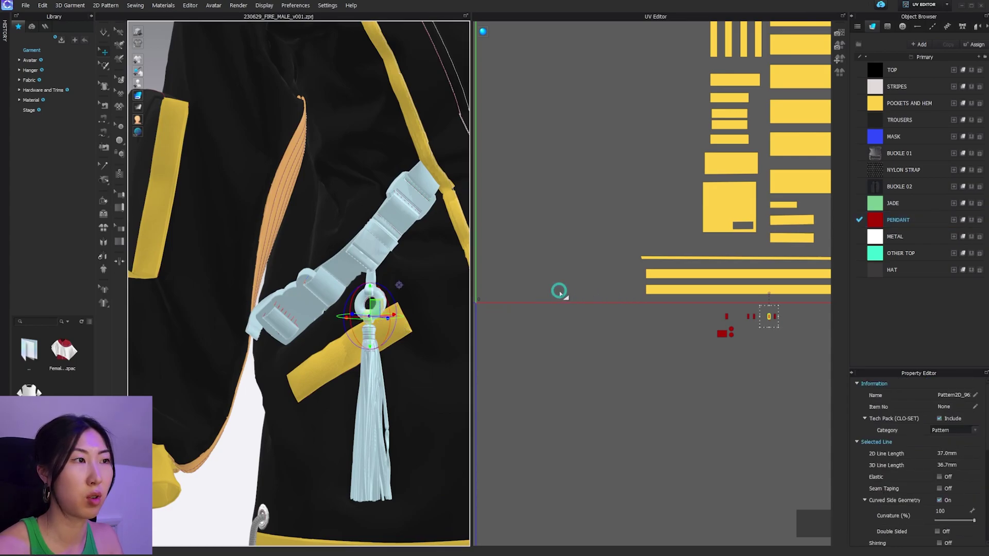
{"action": "left_click_drag", "start_coordinate": [821, 361], "coordinate": [688, 311]}
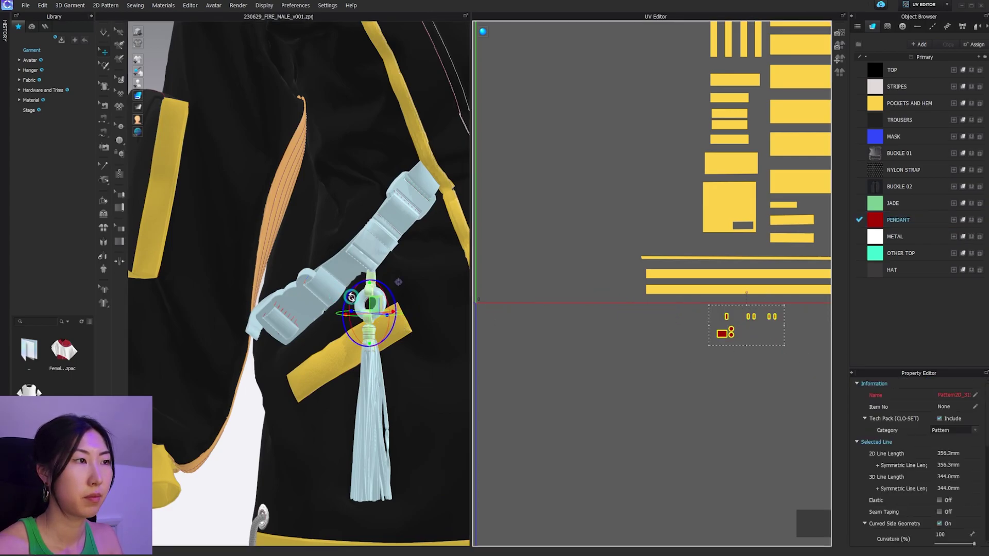
{"action": "right_click", "coordinate": [372, 332]}
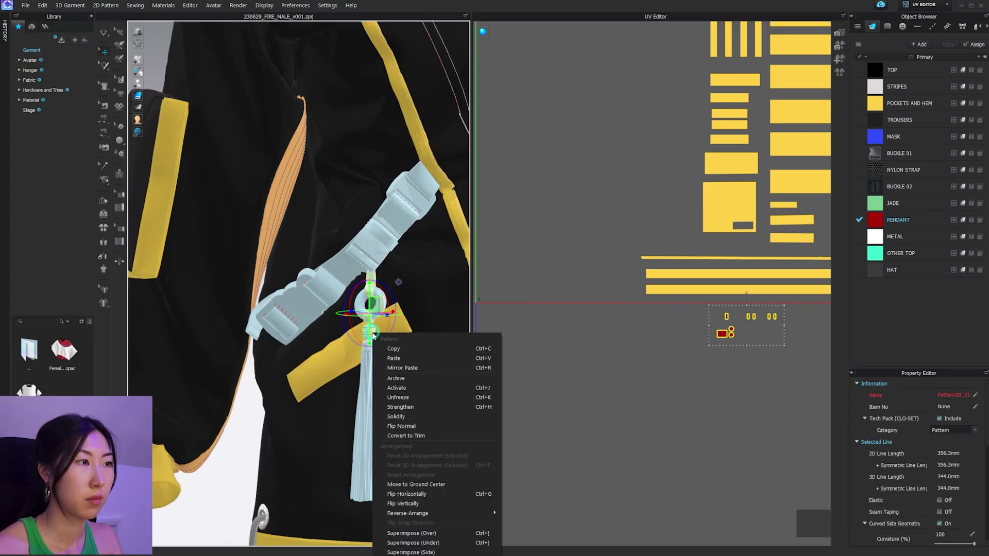
{"action": "left_click", "coordinate": [412, 399]}
{"action": "scroll", "coordinate": [418, 340], "scroll_direction": "up", "scroll_amount": 3}
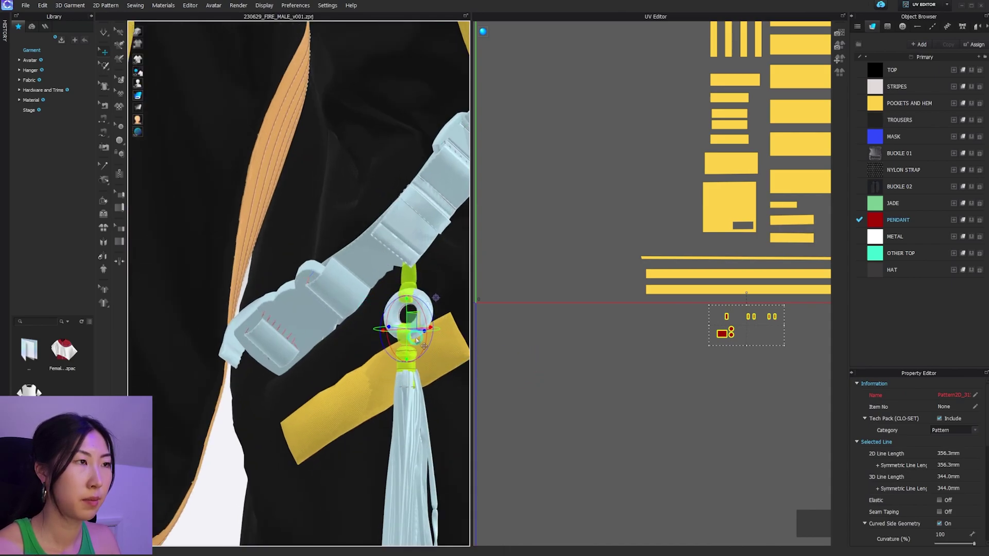
{"action": "key", "text": "ctrl+k"}
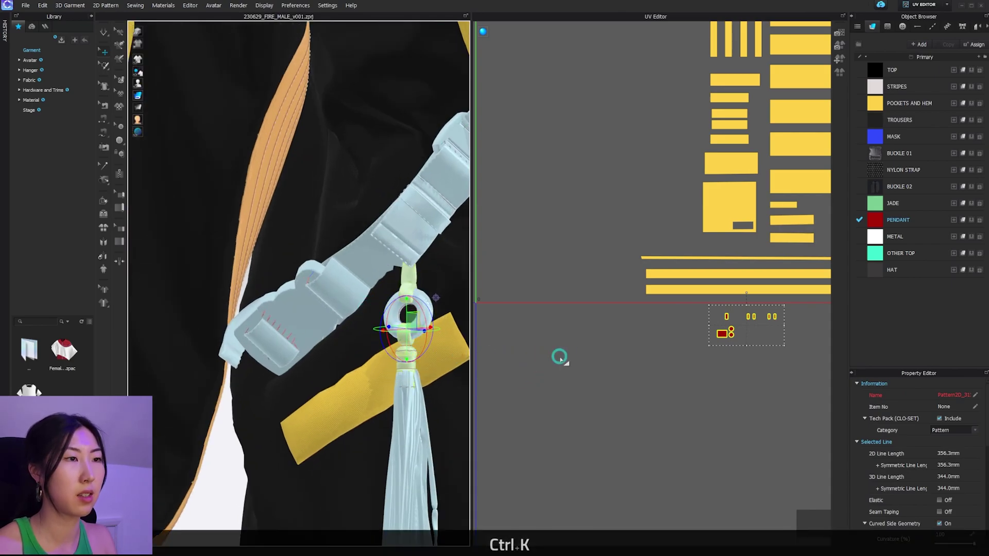
{"action": "scroll", "coordinate": [417, 337], "scroll_direction": "down", "scroll_amount": 5}
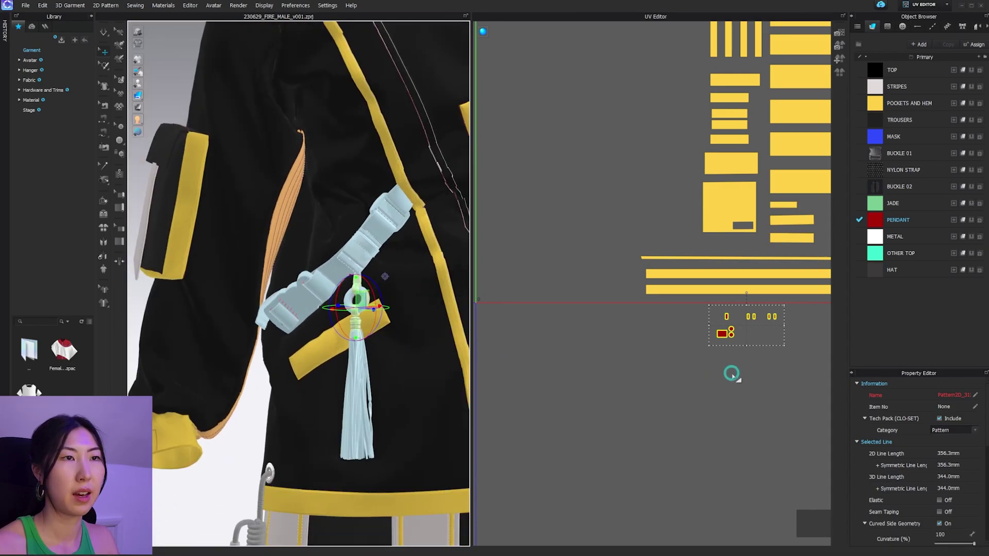
Move the selected pendant pieces into the upper-left corner of the first UV tile
{"action": "scroll", "coordinate": [738, 373], "scroll_direction": "down", "scroll_amount": 4}
{"action": "scroll", "coordinate": [739, 375], "scroll_direction": "down", "scroll_amount": 1}
{"action": "middle_click_drag", "start_coordinate": [773, 379], "coordinate": [640, 271], "text": "alt"}
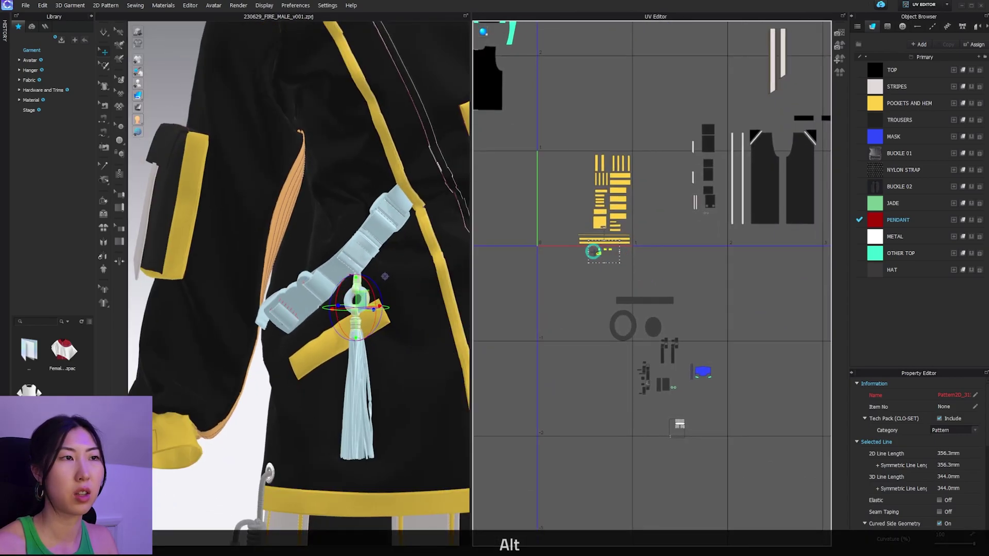
{"action": "scroll", "coordinate": [599, 253], "scroll_direction": "up", "scroll_amount": 4}
{"action": "middle_click_drag", "start_coordinate": [578, 265], "coordinate": [716, 479]}
{"action": "left_click_drag", "start_coordinate": [740, 466], "coordinate": [516, 91]}
{"action": "scroll", "coordinate": [511, 88], "scroll_direction": "up", "scroll_amount": 3}
{"action": "middle_click_drag", "start_coordinate": [561, 153], "coordinate": [603, 317], "text": "alt"}
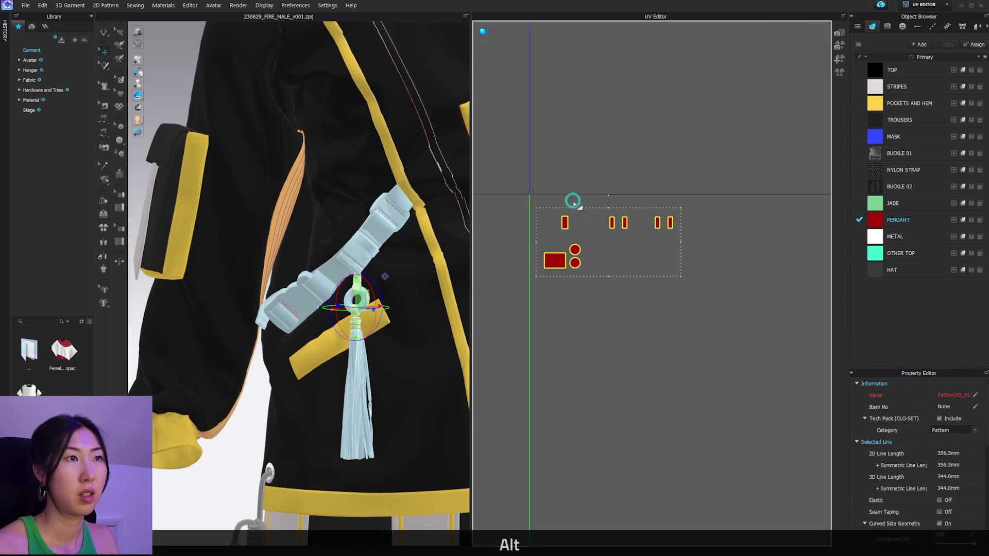
Line up the five narrow pendant strips side by side in a compact row in the first tile's corner
{"action": "scroll", "coordinate": [571, 202], "scroll_direction": "up", "scroll_amount": 2}
{"action": "left_click", "coordinate": [565, 203]}
{"action": "mouse_move", "coordinate": [558, 237]}
{"action": "left_mouse_down"}
{"action": "mouse_move", "coordinate": [523, 225]}
{"action": "mouse_move", "coordinate": [539, 236]}
{"action": "left_mouse_up"}
{"action": "left_click", "coordinate": [639, 237]}
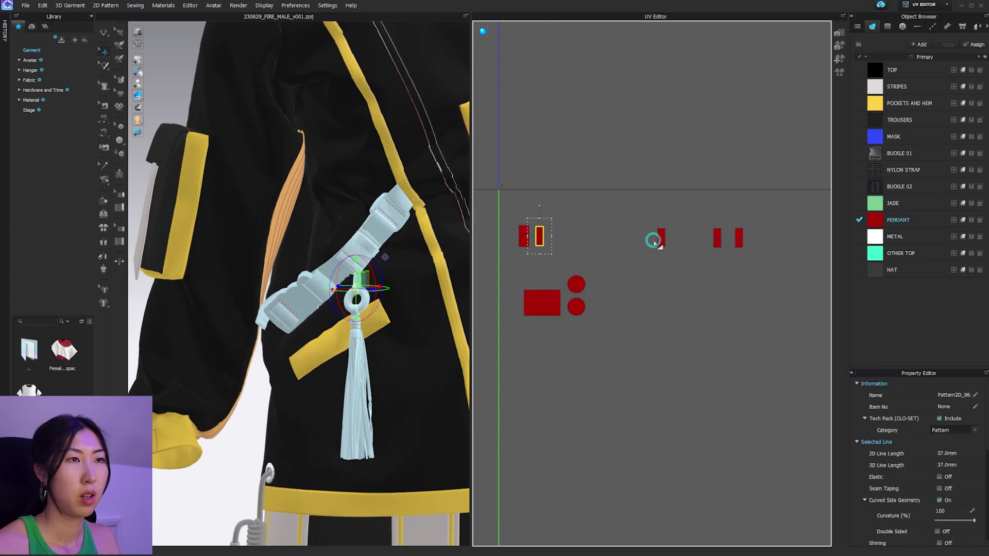
{"action": "left_click_drag", "start_coordinate": [660, 238], "coordinate": [553, 236]}
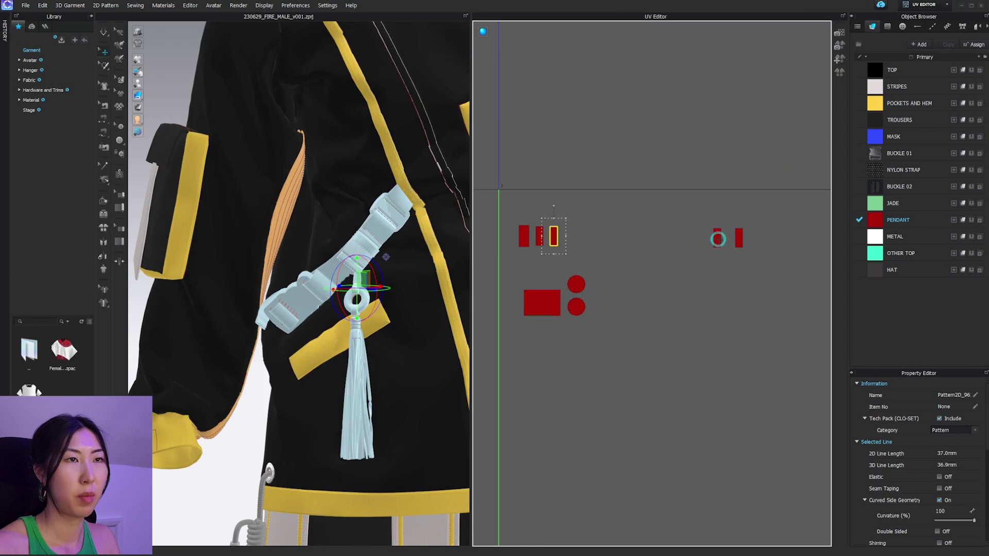
{"action": "left_click_drag", "start_coordinate": [717, 238], "coordinate": [569, 234]}
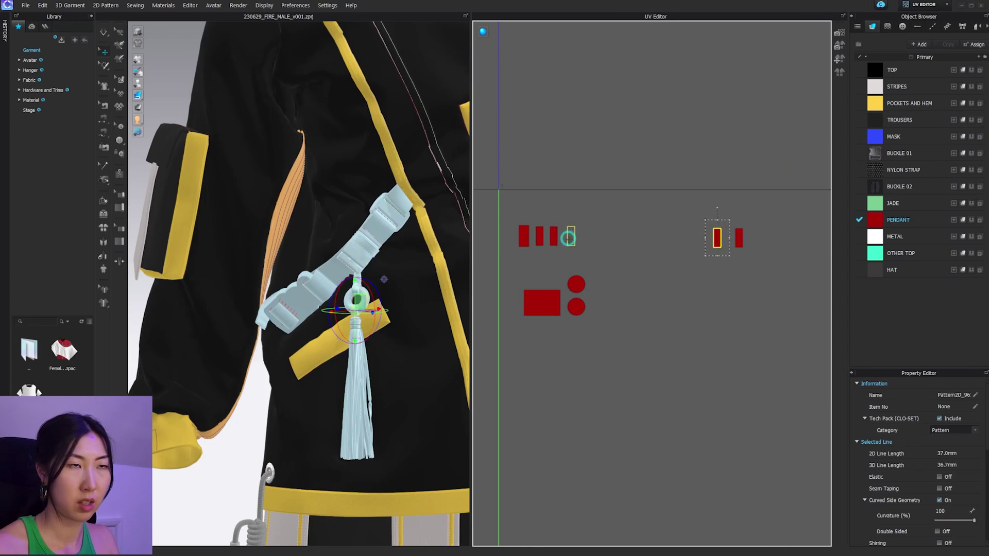
{"action": "left_click_drag", "start_coordinate": [721, 237], "coordinate": [592, 235]}
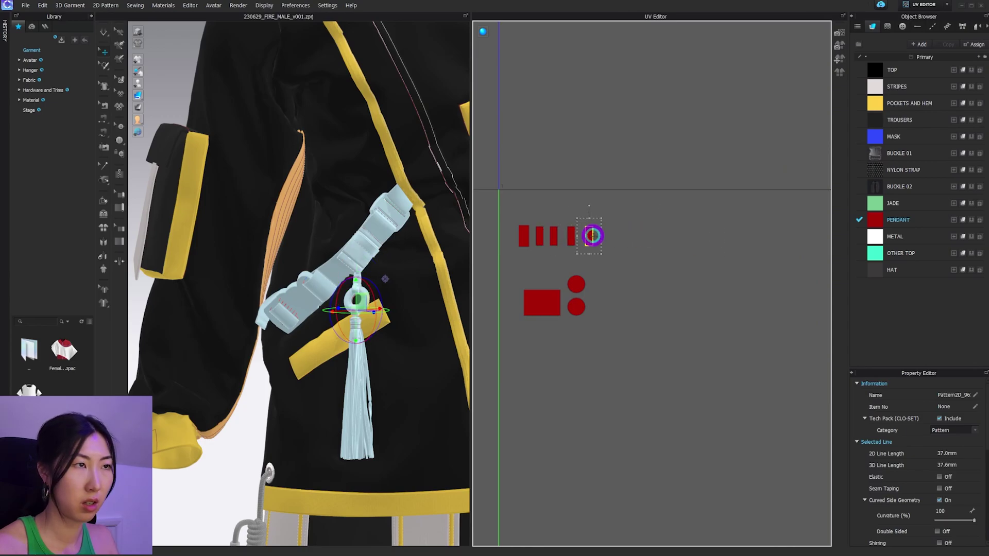
Move the pendant rectangle and the two circles close together directly beneath the row of narrow strips
{"action": "left_click_drag", "start_coordinate": [530, 303], "coordinate": [575, 266]}
{"action": "left_click", "coordinate": [573, 277]}
{"action": "left_click_drag", "start_coordinate": [579, 307], "coordinate": [576, 291]}
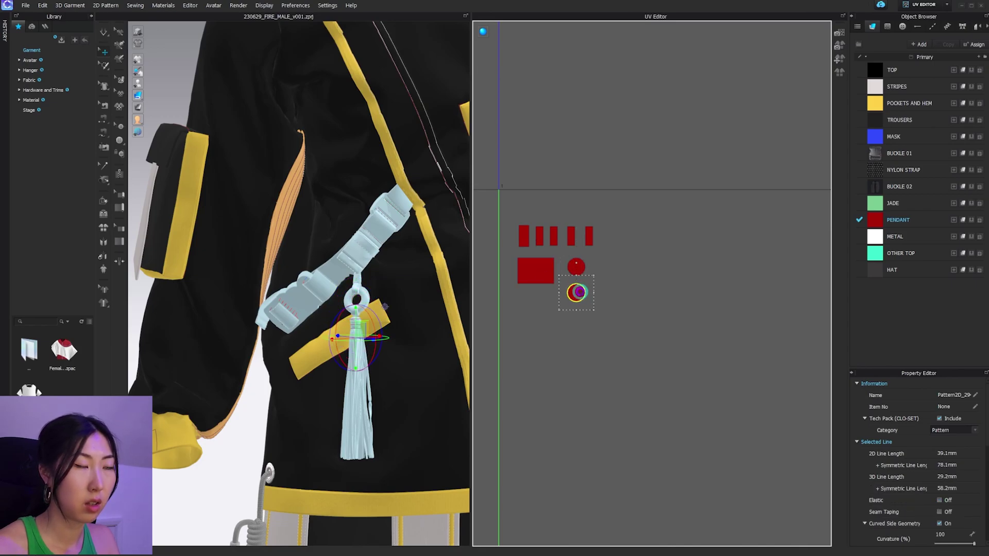
Try moving one yellow cuff strip from the first UV tile onto the dark pieces in the next tile, and undo the move
{"action": "scroll", "coordinate": [658, 292], "scroll_direction": "down", "scroll_amount": 3}
{"action": "scroll", "coordinate": [701, 304], "scroll_direction": "down", "scroll_amount": 2}
{"action": "middle_click_drag", "start_coordinate": [757, 395], "coordinate": [617, 227], "text": "alt"}
{"action": "scroll", "coordinate": [617, 224], "scroll_direction": "down", "scroll_amount": 3}
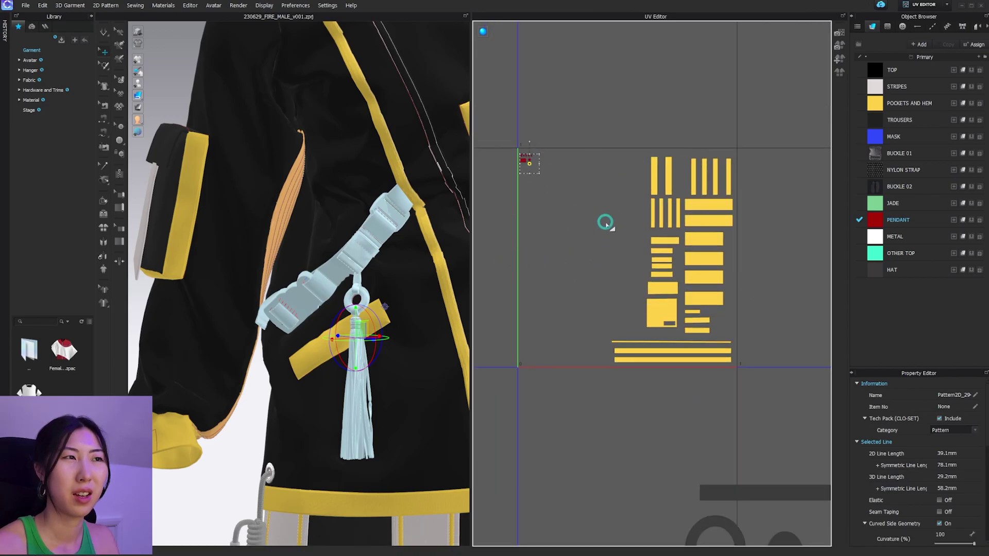
{"action": "scroll", "coordinate": [604, 210], "scroll_direction": "down", "scroll_amount": 3}
{"action": "middle_click_drag", "start_coordinate": [600, 206], "coordinate": [536, 189], "text": "alt"}
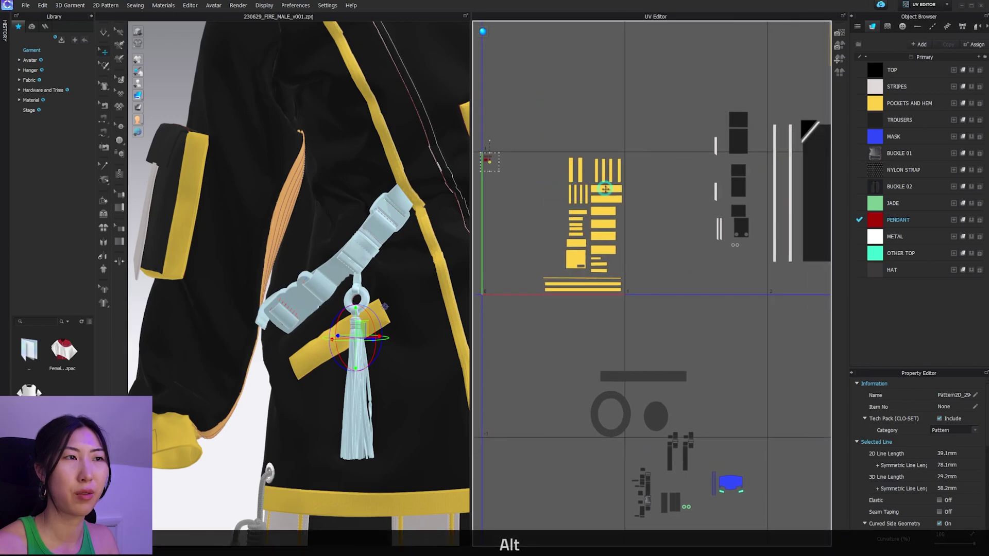
{"action": "left_click_drag", "start_coordinate": [605, 189], "coordinate": [748, 209]}
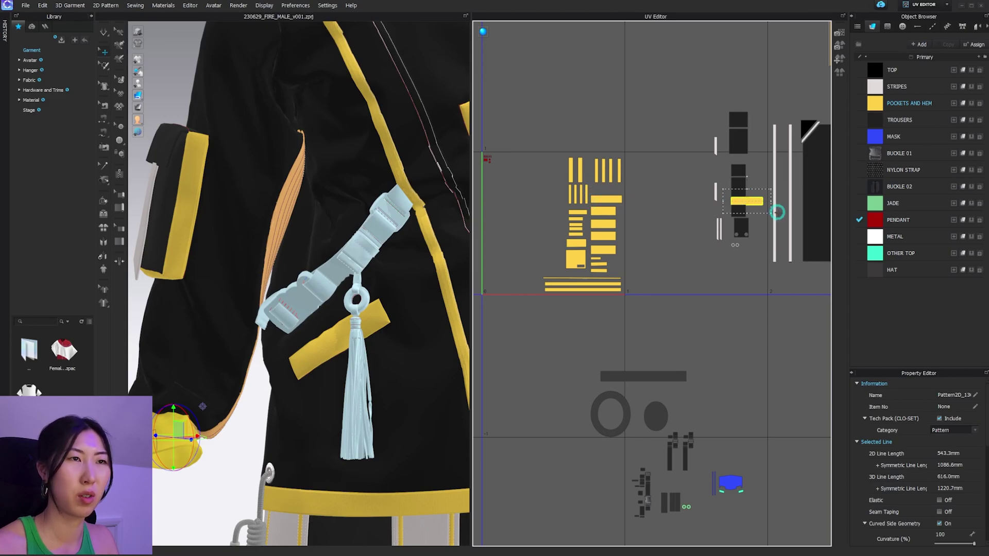
{"action": "key", "text": "ctrl+z"}
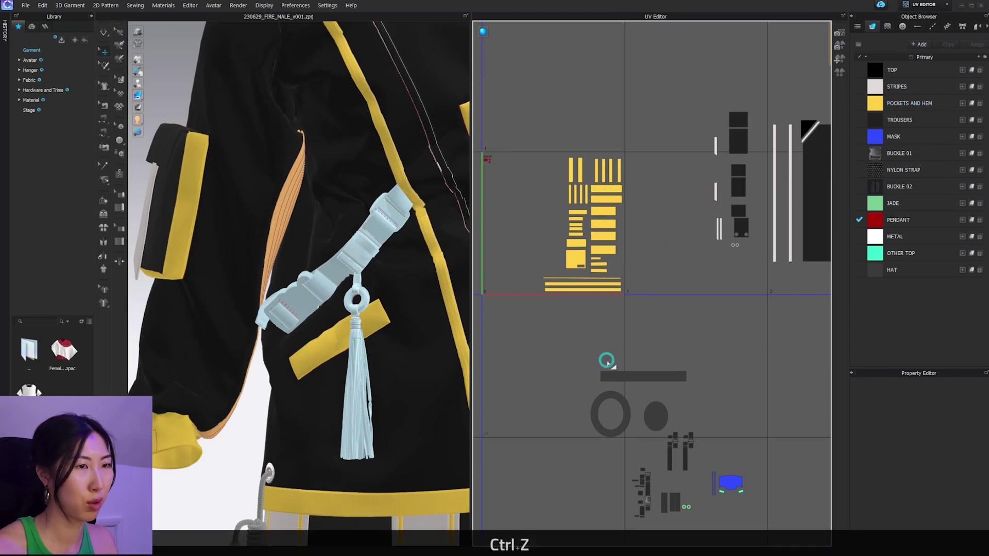
Move the two groups of long tassel strips into the first UV tile, side by side directly beneath the small pendant pieces
{"action": "middle_click_drag", "start_coordinate": [682, 374], "coordinate": [656, 234], "text": "alt"}
{"action": "scroll", "coordinate": [660, 314], "scroll_direction": "up", "scroll_amount": 5}
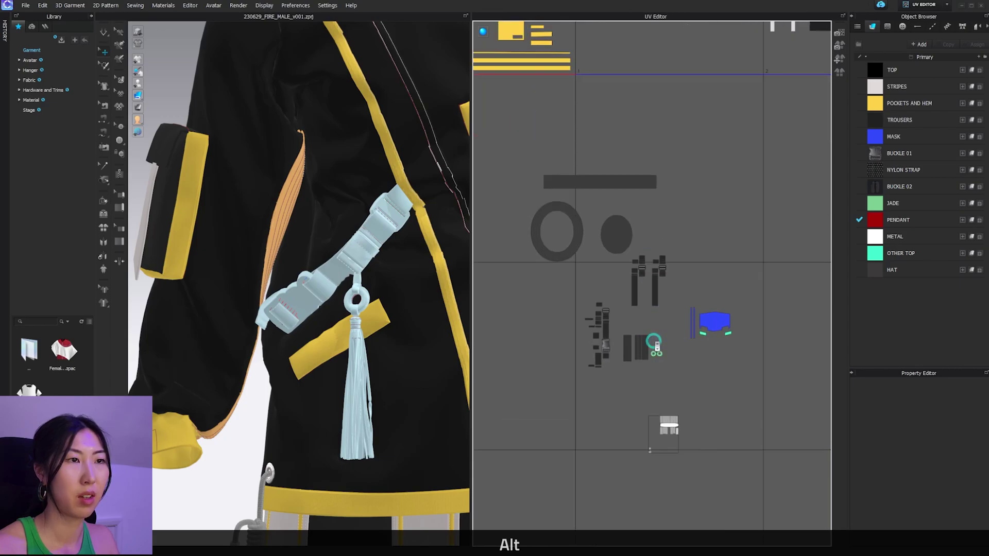
{"action": "left_click_drag", "start_coordinate": [637, 361], "coordinate": [564, 138]}
{"action": "middle_click_drag", "start_coordinate": [511, 201], "coordinate": [757, 444], "text": "alt"}
{"action": "scroll", "coordinate": [757, 443], "scroll_direction": "down", "scroll_amount": 3}
{"action": "left_click_drag", "start_coordinate": [746, 401], "coordinate": [538, 92]}
{"action": "scroll", "coordinate": [540, 74], "scroll_direction": "up", "scroll_amount": 7}
{"action": "left_click_drag", "start_coordinate": [566, 188], "coordinate": [554, 188]}
{"action": "scroll", "coordinate": [635, 236], "scroll_direction": "down", "scroll_amount": 4}
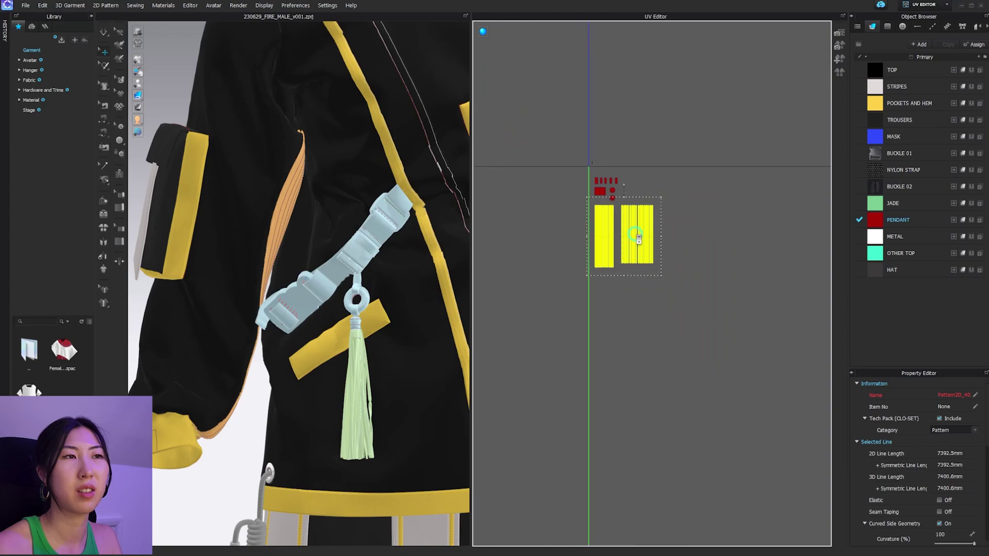
Move the two small jade rings from below the tiles into the first UV tile, beside the pendant pieces
{"action": "scroll", "coordinate": [714, 321], "scroll_direction": "down", "scroll_amount": 4}
{"action": "middle_click_drag", "start_coordinate": [757, 443], "coordinate": [598, 179], "text": "alt"}
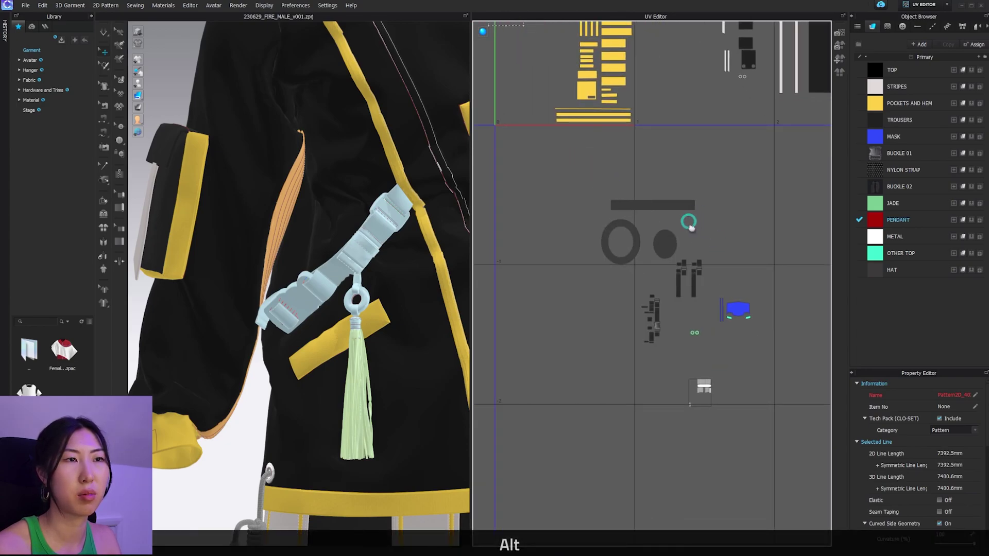
{"action": "middle_click_drag", "start_coordinate": [689, 223], "coordinate": [668, 273]}
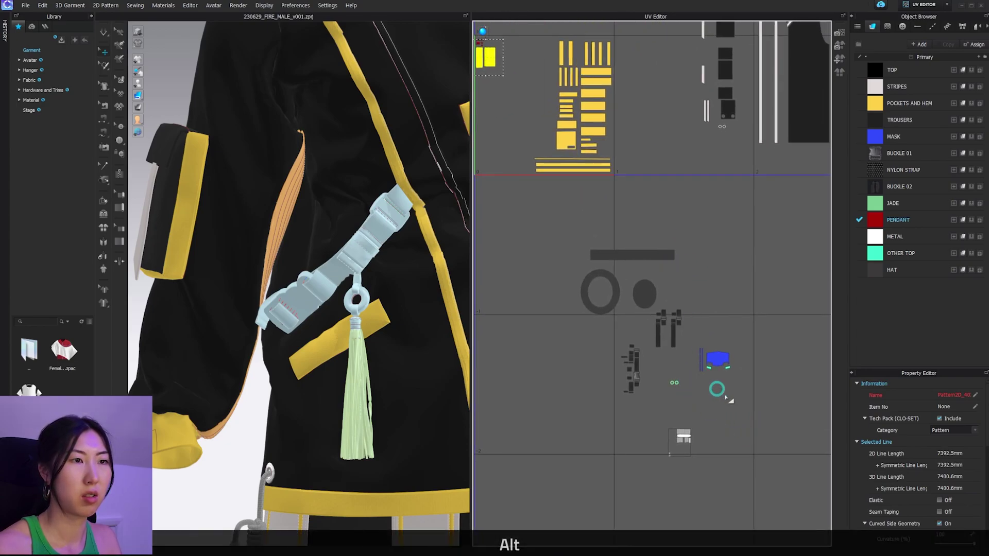
{"action": "middle_click_drag", "start_coordinate": [693, 387], "coordinate": [761, 424]}
{"action": "left_click_drag", "start_coordinate": [763, 432], "coordinate": [736, 411]}
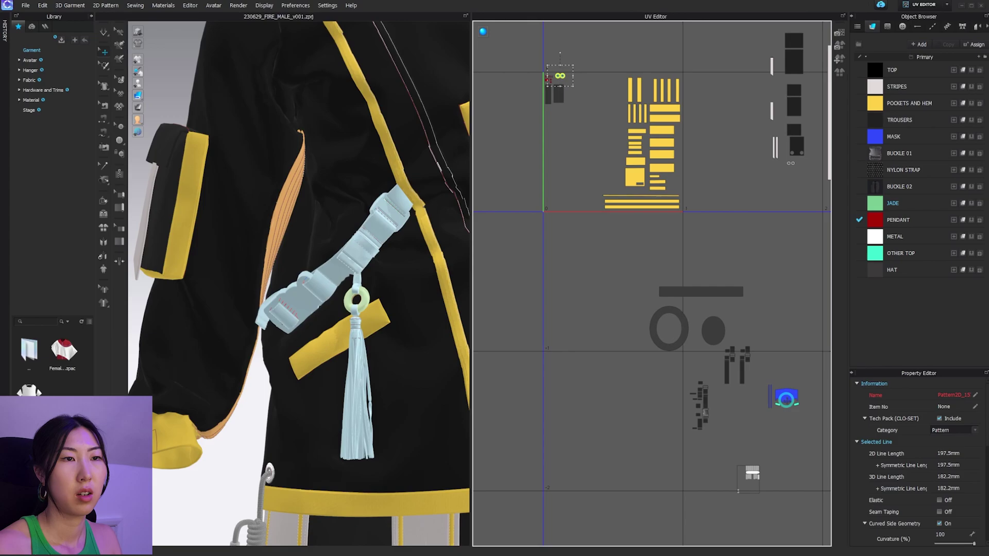
Place the two jade rings side by side with a gap between them, in line with the row of narrow pendant strips
{"action": "middle_click_drag", "start_coordinate": [587, 64], "coordinate": [598, 279], "text": "alt"}
{"action": "scroll", "coordinate": [600, 280], "scroll_direction": "up", "scroll_amount": 3}
{"action": "middle_click_drag", "start_coordinate": [611, 349], "coordinate": [668, 293], "text": "alt"}
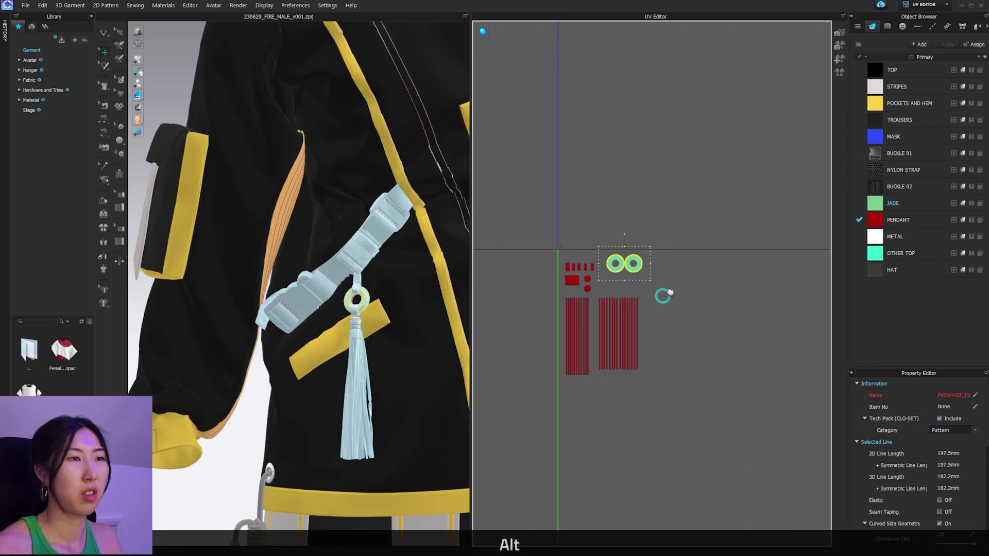
{"action": "right_click_drag", "start_coordinate": [669, 293], "coordinate": [664, 262], "text": "alt"}
{"action": "left_click_drag", "start_coordinate": [620, 120], "coordinate": [651, 149]}
{"action": "left_click", "coordinate": [649, 179]}
{"action": "left_click", "coordinate": [726, 238]}
{"action": "scroll", "coordinate": [737, 246], "scroll_direction": "down", "scroll_amount": 6}
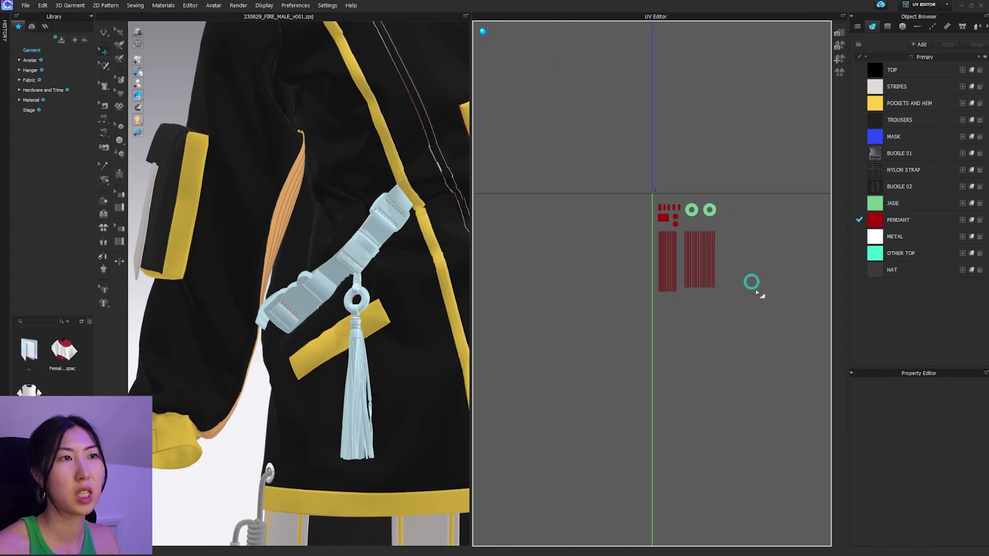
Move the blue mask panel and its two narrow straps together into the first UV tile, beside the jade rings
{"action": "middle_click_drag", "start_coordinate": [746, 392], "coordinate": [567, 241], "text": "alt"}
{"action": "middle_click_drag", "start_coordinate": [679, 330], "coordinate": [538, 220], "text": "alt"}
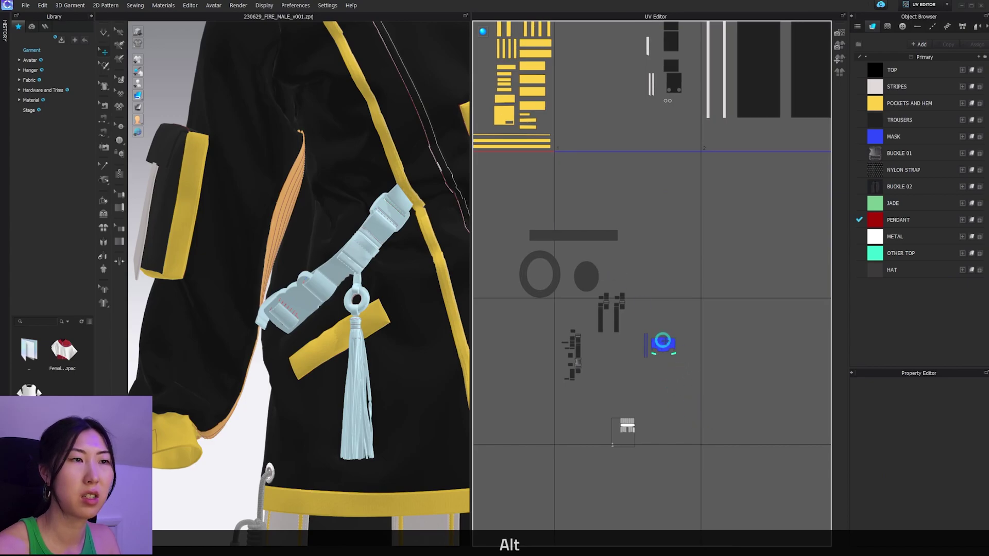
{"action": "left_click", "coordinate": [663, 342]}
{"action": "scroll", "coordinate": [644, 342], "scroll_direction": "up", "scroll_amount": 4}
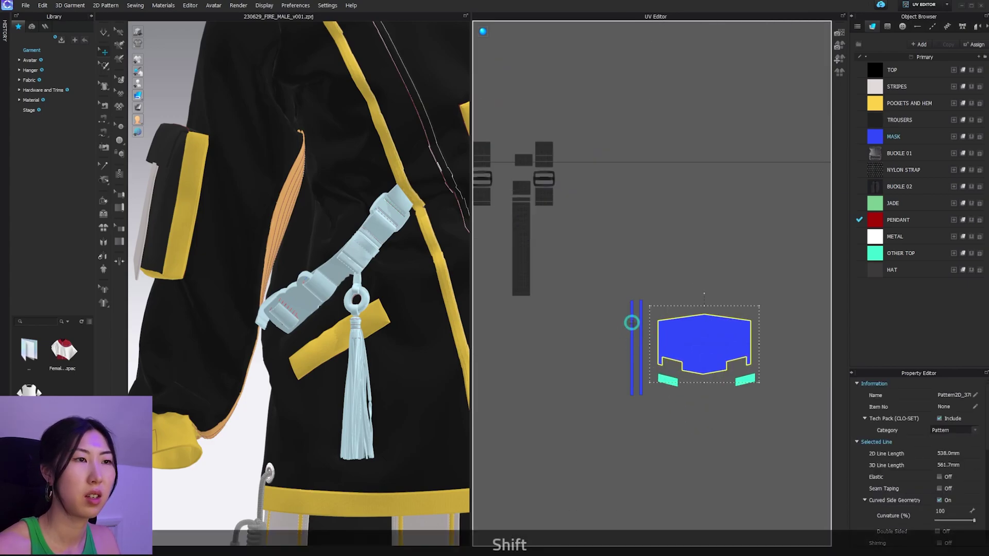
{"action": "left_click", "coordinate": [631, 323], "text": "shift"}
{"action": "left_click", "coordinate": [641, 320], "text": "shift"}
{"action": "scroll", "coordinate": [644, 326], "scroll_direction": "down", "scroll_amount": 5}
{"action": "middle_click_drag", "start_coordinate": [613, 281], "coordinate": [686, 312], "text": "alt"}
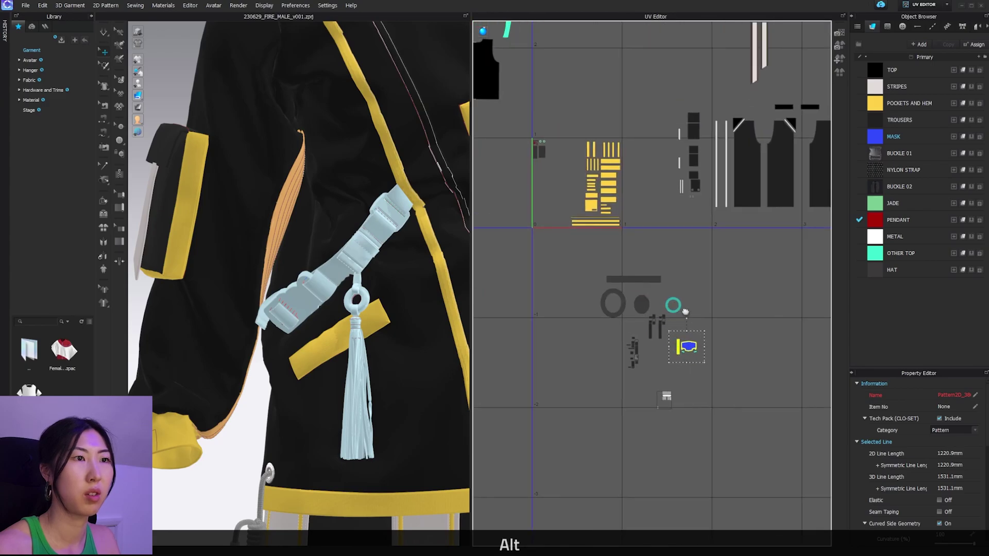
{"action": "right_click_drag", "start_coordinate": [685, 311], "coordinate": [726, 325], "text": "alt"}
{"action": "left_click_drag", "start_coordinate": [731, 363], "coordinate": [603, 168]}
Move the two small turquoise mask tabs into the first UV tile, between the mask panel and the yellow pieces
{"action": "left_click", "coordinate": [724, 365]}
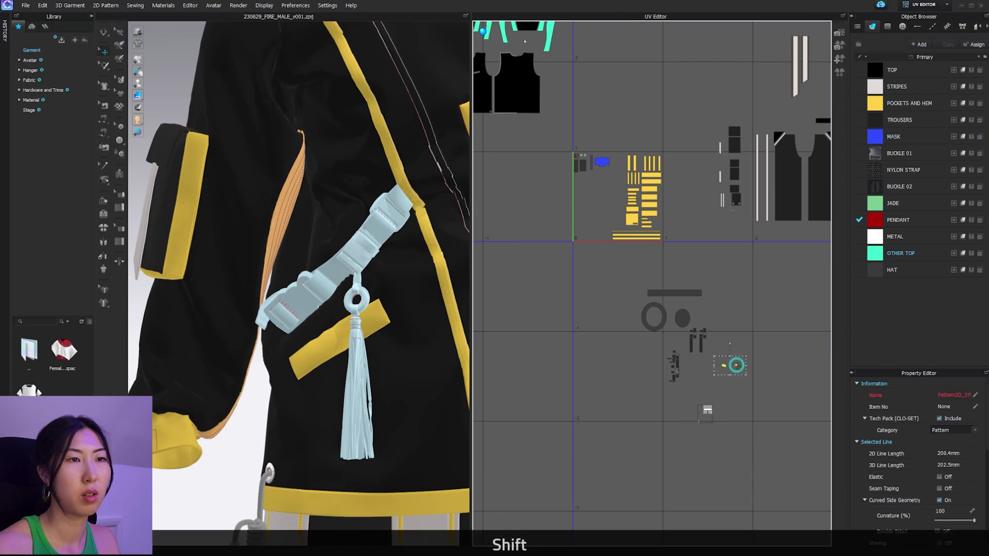
{"action": "scroll", "coordinate": [734, 365], "scroll_direction": "down", "scroll_amount": 3}
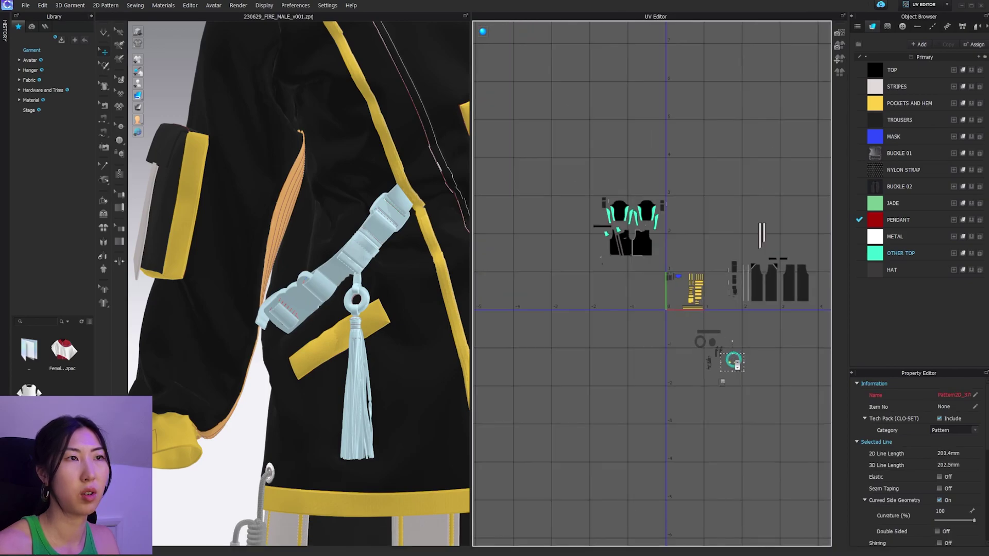
{"action": "scroll", "coordinate": [734, 364], "scroll_direction": "up", "scroll_amount": 2}
{"action": "scroll", "coordinate": [726, 362], "scroll_direction": "up", "scroll_amount": 2}
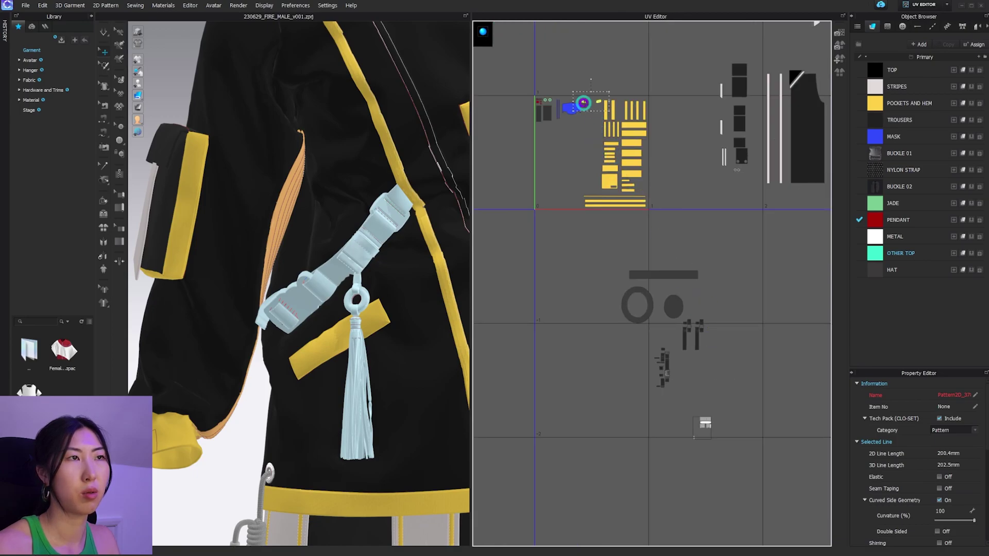
Bring the two turquoise tabs close together just beneath the first tile's upper edge, near the yellow strips
{"action": "scroll", "coordinate": [583, 102], "scroll_direction": "up", "scroll_amount": 6}
{"action": "middle_click_drag", "start_coordinate": [598, 149], "coordinate": [695, 223], "text": "alt"}
{"action": "left_click", "coordinate": [674, 139]}
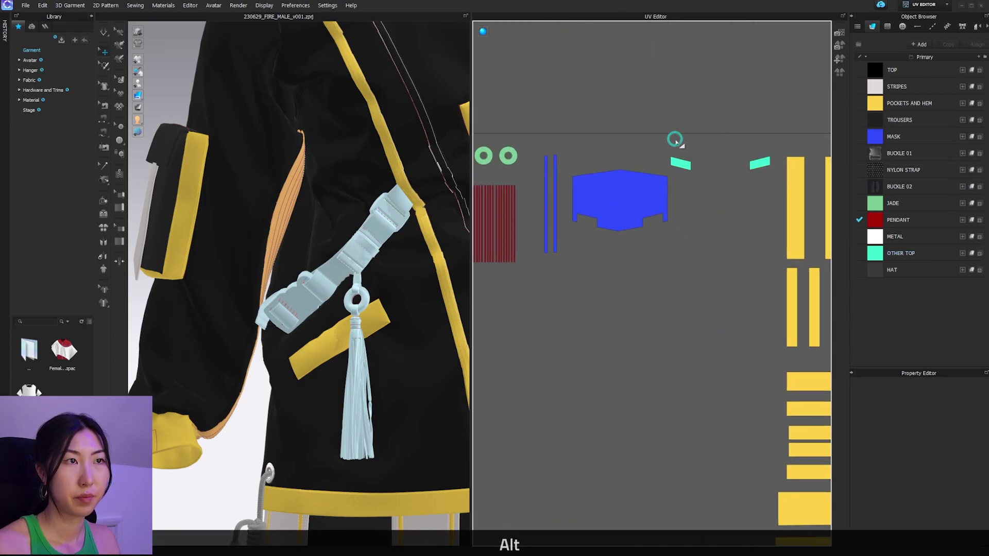
{"action": "left_click_drag", "start_coordinate": [679, 162], "coordinate": [733, 162]}
{"action": "left_click_drag", "start_coordinate": [773, 190], "coordinate": [758, 148]}
{"action": "left_click", "coordinate": [763, 164]}
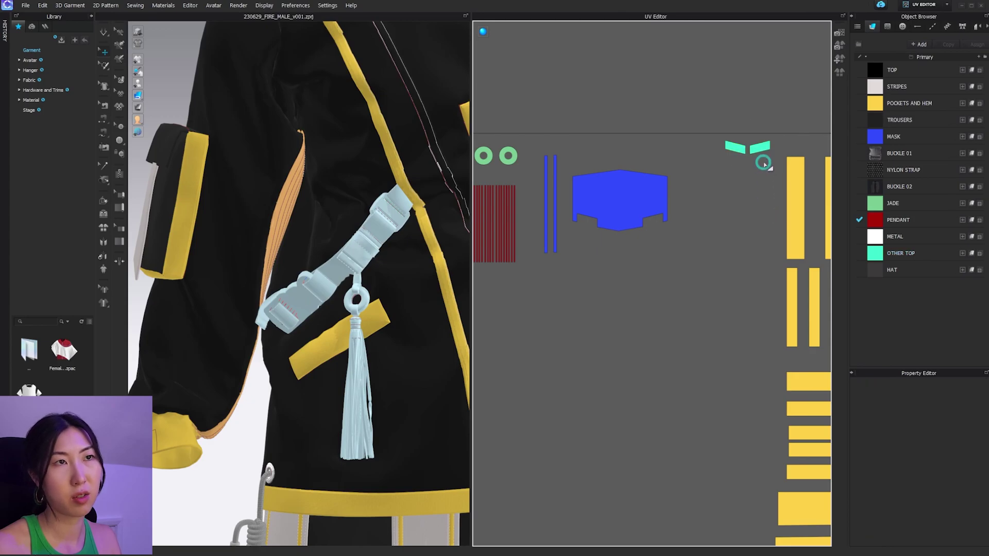
{"action": "left_click", "coordinate": [761, 148]}
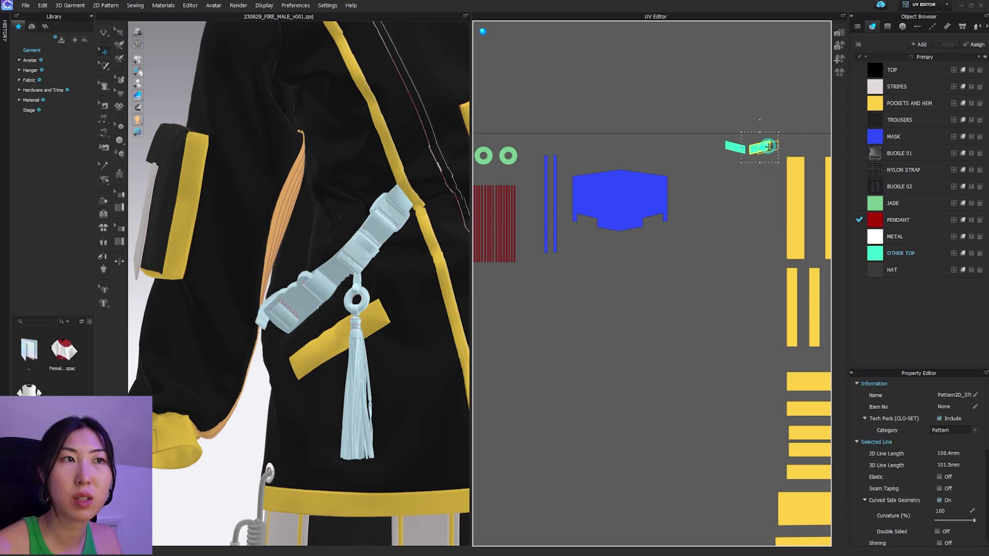
{"action": "left_click", "coordinate": [762, 195]}
Select both turquoise tabs and shift them slightly down, clear of the first tile's upper edge
{"action": "scroll", "coordinate": [674, 178], "scroll_direction": "down", "scroll_amount": 3}
{"action": "scroll", "coordinate": [685, 170], "scroll_direction": "up", "scroll_amount": 3}
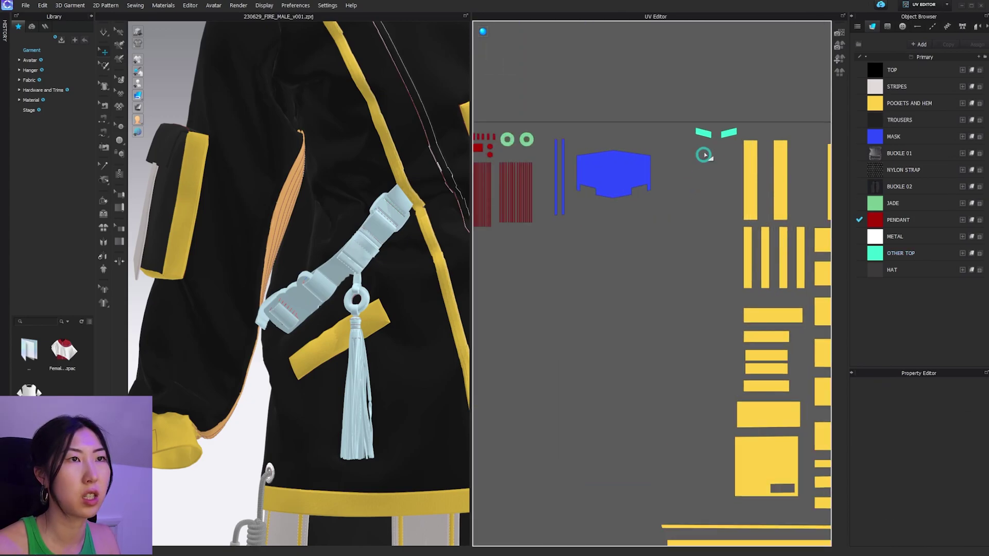
{"action": "left_click", "coordinate": [730, 134]}
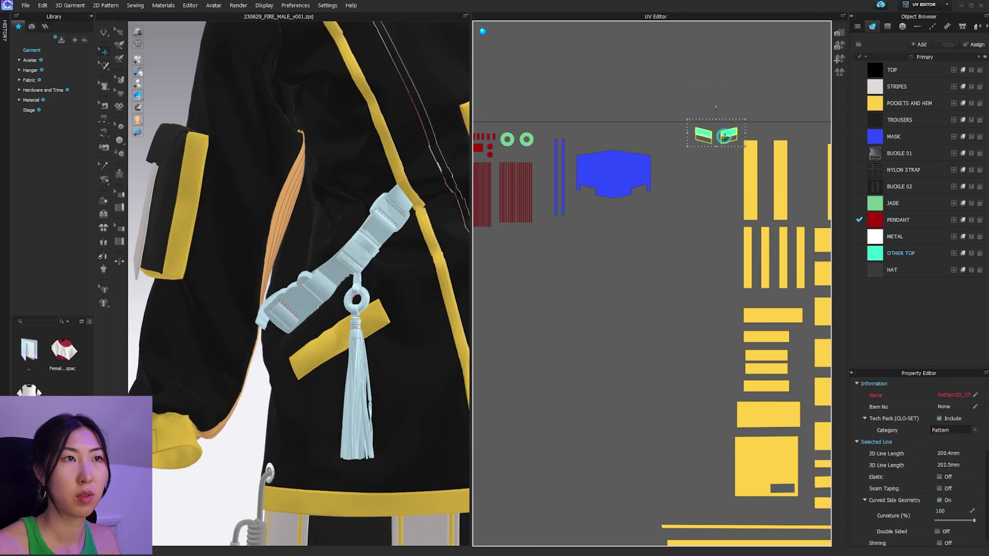
{"action": "left_click_drag", "start_coordinate": [724, 135], "coordinate": [724, 138]}
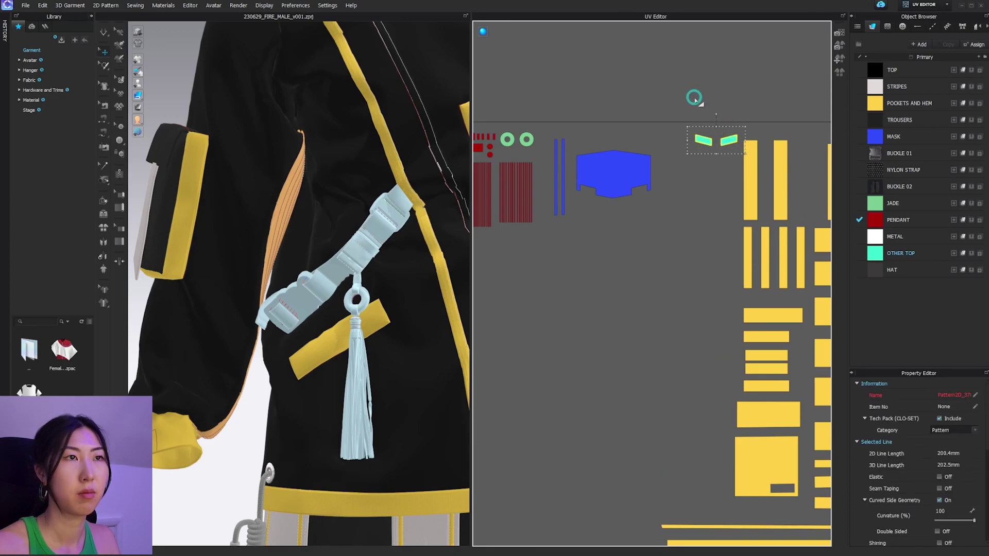
{"action": "left_click", "coordinate": [694, 98]}
Make OTHER TOP the active fabric and bring the jacket's UV pieces into view
{"action": "scroll", "coordinate": [675, 106], "scroll_direction": "down", "scroll_amount": 6}
{"action": "middle_click_drag", "start_coordinate": [627, 148], "coordinate": [741, 387], "text": "alt"}
{"action": "scroll", "coordinate": [644, 287], "scroll_direction": "down", "scroll_amount": 1}
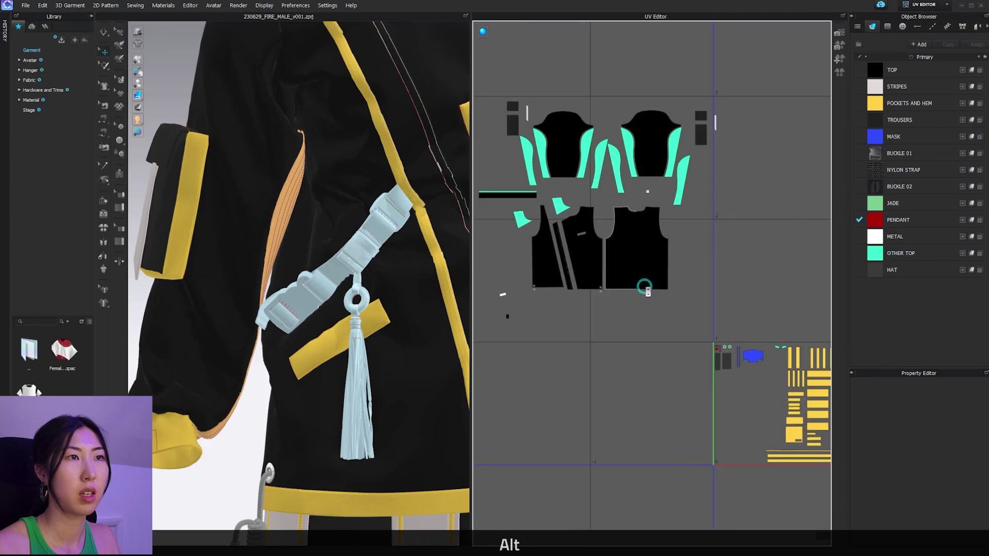
{"action": "middle_click_drag", "start_coordinate": [713, 234], "coordinate": [706, 182], "text": "alt"}
{"action": "left_click", "coordinate": [913, 253]}
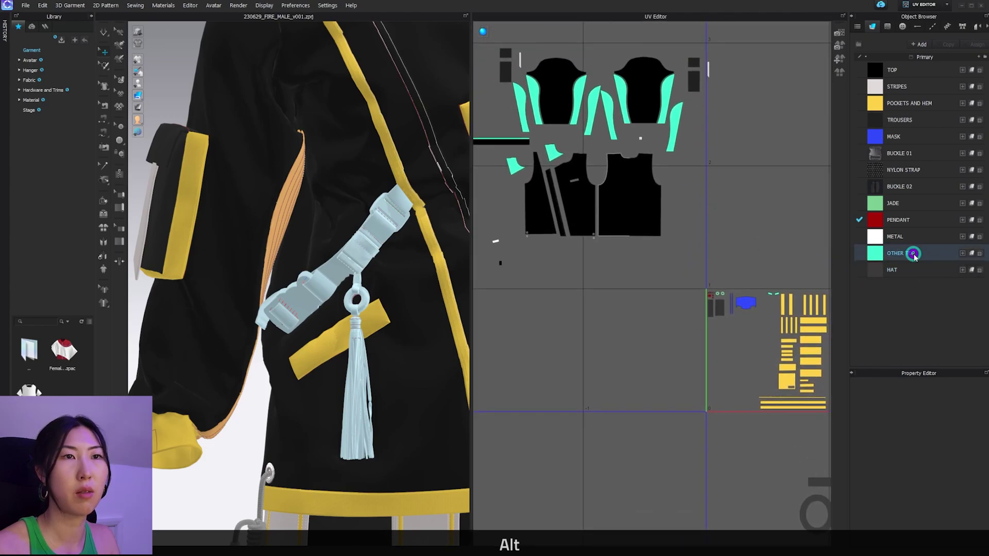
{"action": "right_click_drag", "start_coordinate": [710, 210], "coordinate": [682, 198], "text": "alt"}
Select the eight long turquoise sleeve panels and the two turquoise shoulder pieces and move them down to the first tile's row
{"action": "left_click", "coordinate": [647, 109]}
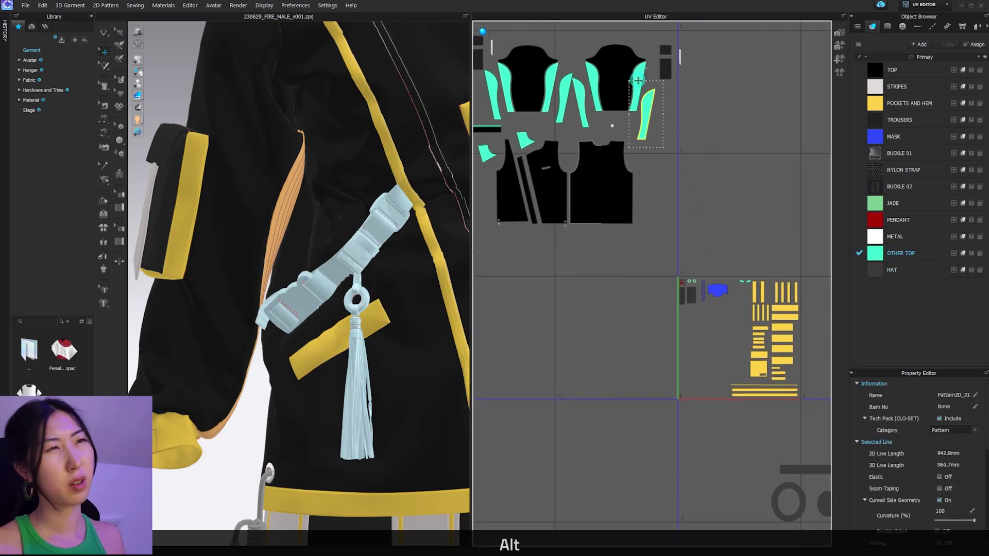
{"action": "left_click", "coordinate": [586, 89], "text": "shift"}
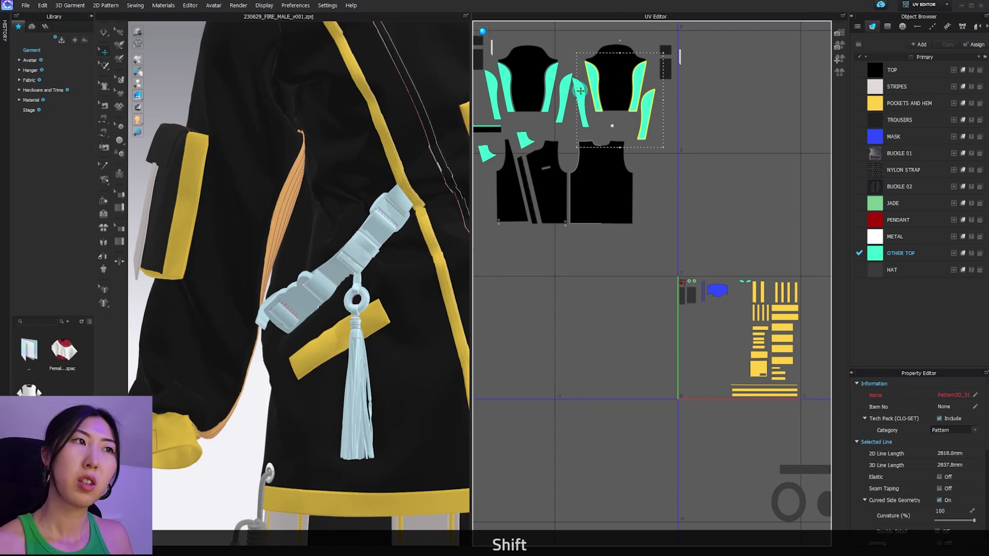
{"action": "left_click", "coordinate": [568, 92], "text": "shift"}
{"action": "left_click", "coordinate": [551, 81], "text": "shift"}
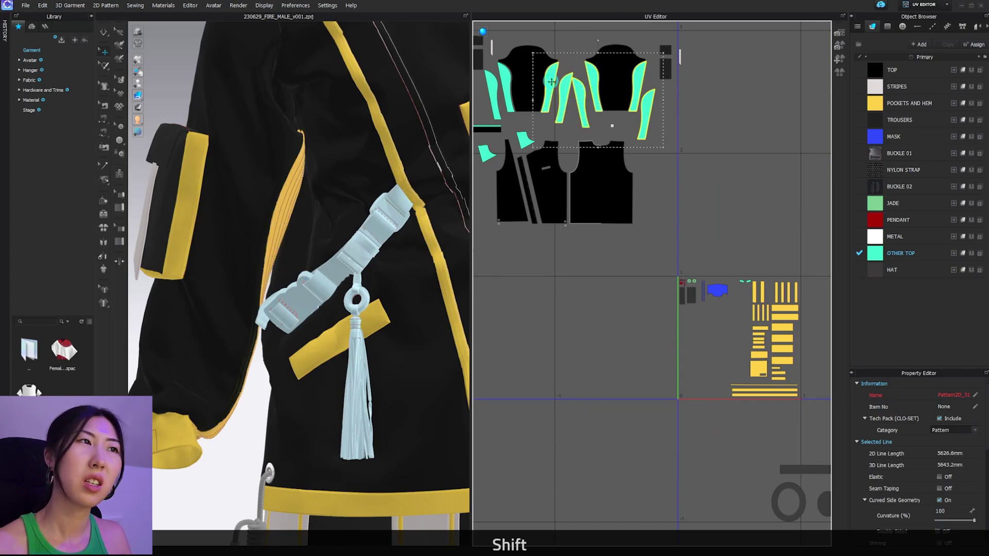
{"action": "left_click", "coordinate": [493, 84], "text": "shift"}
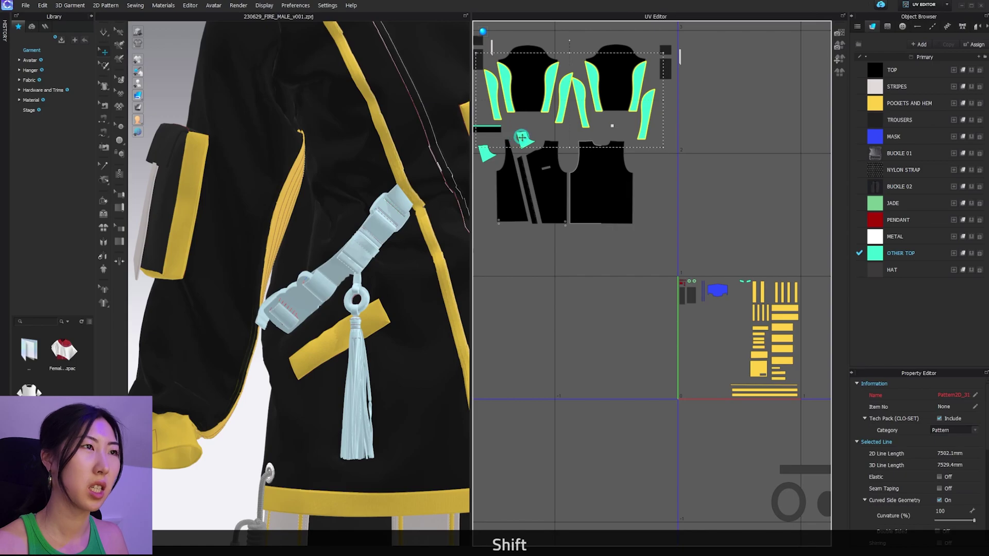
{"action": "left_click", "coordinate": [521, 137], "text": "shift"}
{"action": "left_click", "coordinate": [488, 154], "text": "shift"}
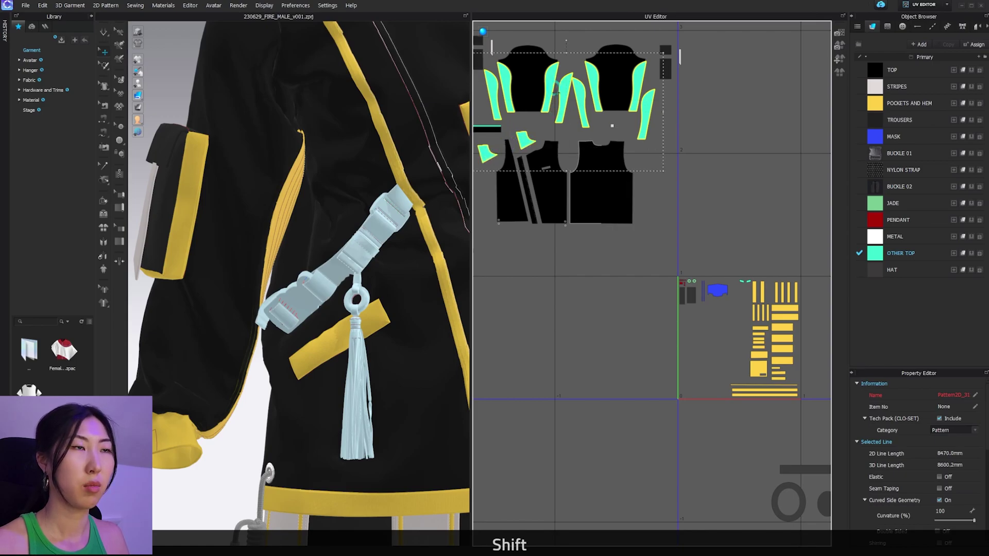
{"action": "left_click_drag", "start_coordinate": [556, 89], "coordinate": [635, 331]}
{"action": "scroll", "coordinate": [702, 320], "scroll_direction": "up", "scroll_amount": 3}
{"action": "middle_click_drag", "start_coordinate": [702, 322], "coordinate": [678, 286], "text": "alt"}
{"action": "scroll", "coordinate": [741, 273], "scroll_direction": "down", "scroll_amount": 2}
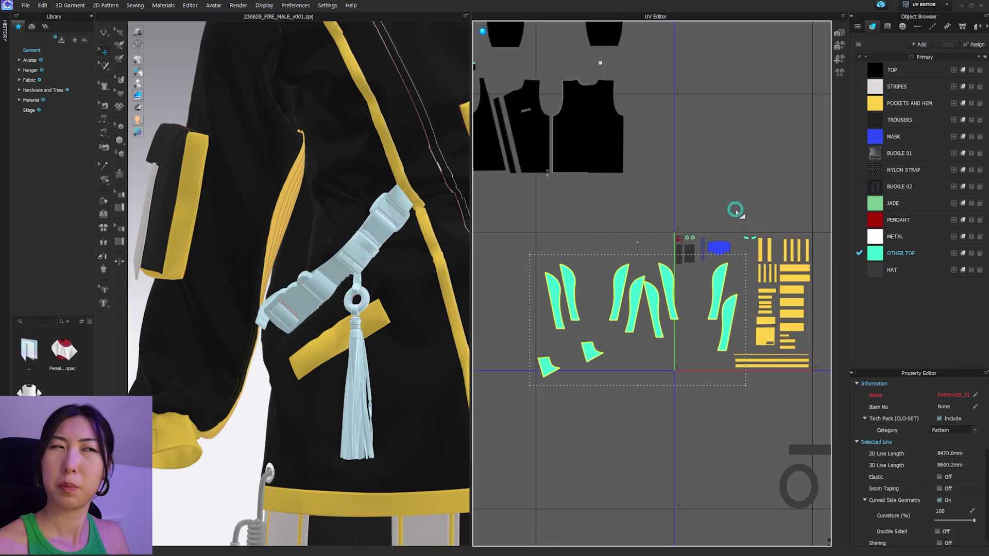
Move the column of dark trouser pieces, short stripes and metal rings from the second tile up into the row above
{"action": "middle_click_drag", "start_coordinate": [735, 211], "coordinate": [706, 169], "text": "alt"}
{"action": "scroll", "coordinate": [625, 159], "scroll_direction": "down", "scroll_amount": 2}
{"action": "scroll", "coordinate": [505, 202], "scroll_direction": "up", "scroll_amount": 4}
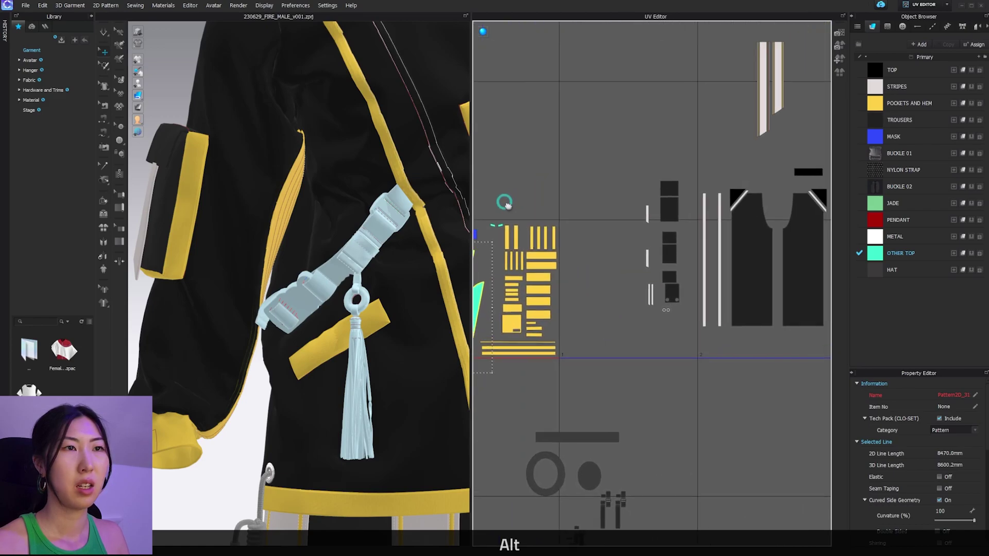
{"action": "left_click_drag", "start_coordinate": [692, 326], "coordinate": [623, 128]}
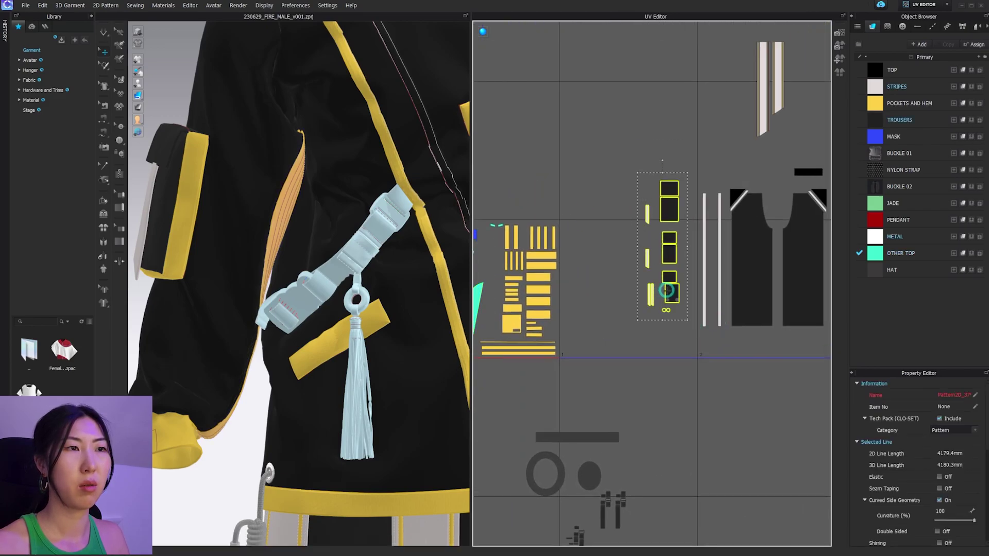
{"action": "left_click_drag", "start_coordinate": [668, 290], "coordinate": [691, 167]}
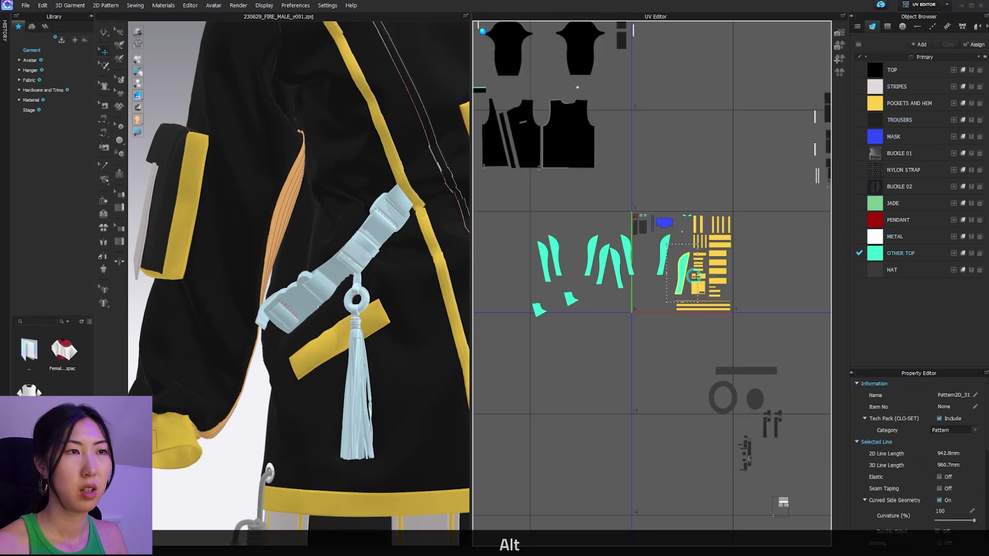
Arrange the eight turquoise sleeve panels in two rows of four in the second tile, with the two shoulder pieces beside them
{"action": "middle_click_drag", "start_coordinate": [674, 261], "coordinate": [621, 241], "text": "alt"}
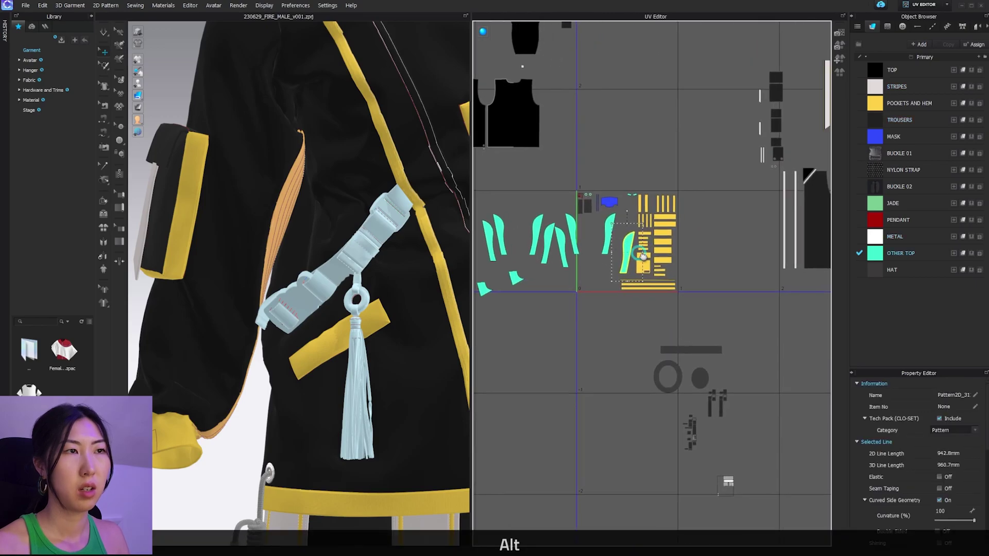
{"action": "left_click_drag", "start_coordinate": [626, 246], "coordinate": [766, 206]}
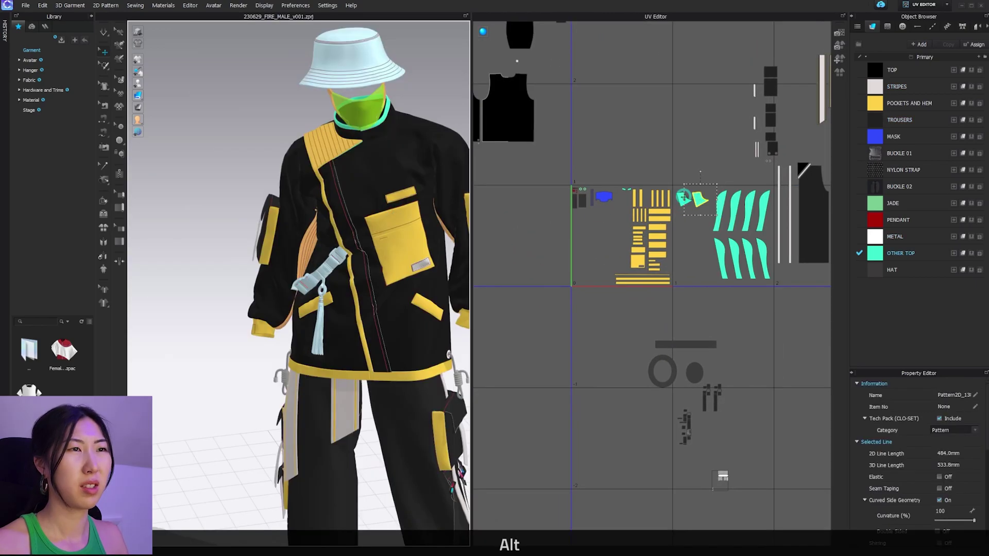
{"action": "left_click", "coordinate": [683, 197]}
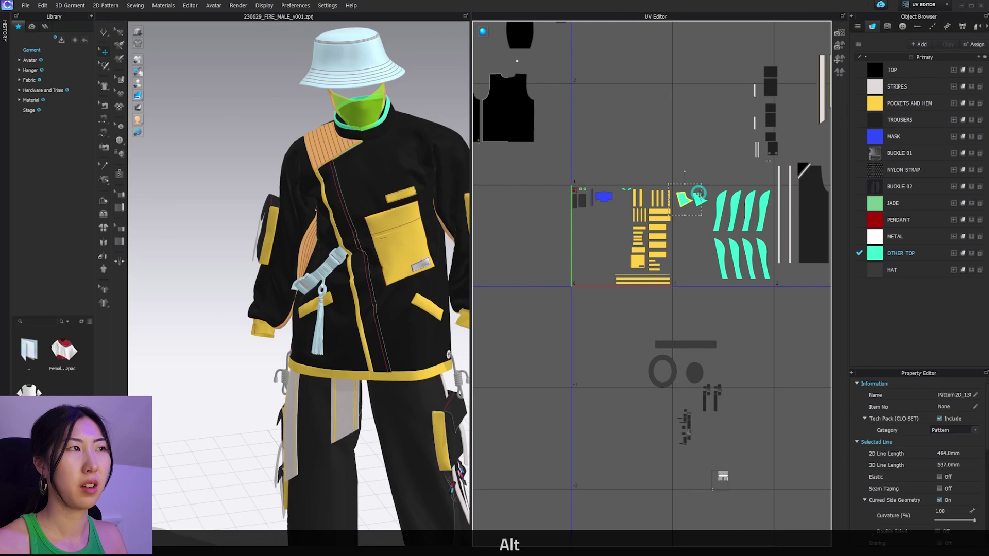
{"action": "key", "text": "ctrl+z"}
{"action": "scroll", "coordinate": [713, 178], "scroll_direction": "up", "scroll_amount": 6, "text": "alt"}
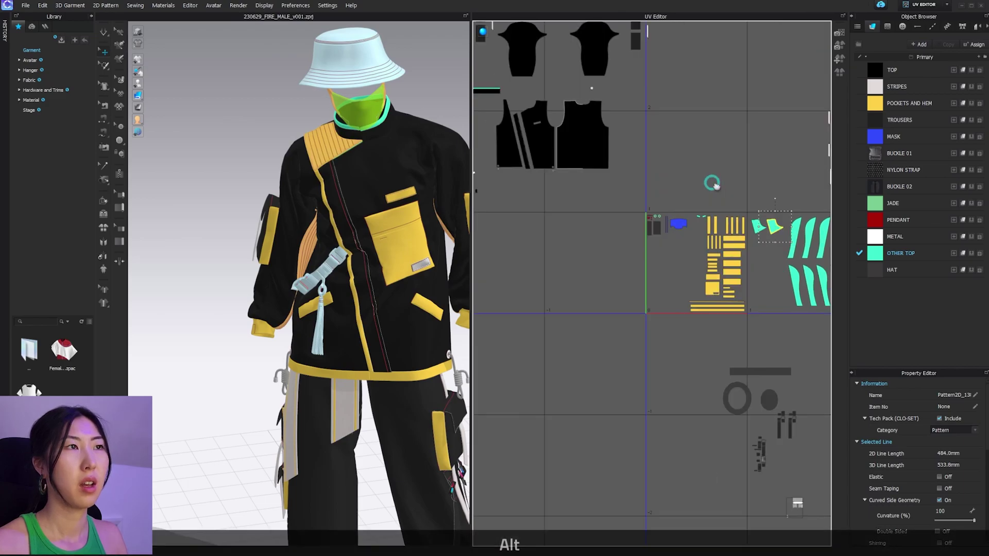
{"action": "scroll", "coordinate": [525, 66], "scroll_direction": "up", "scroll_amount": 3, "text": "alt"}
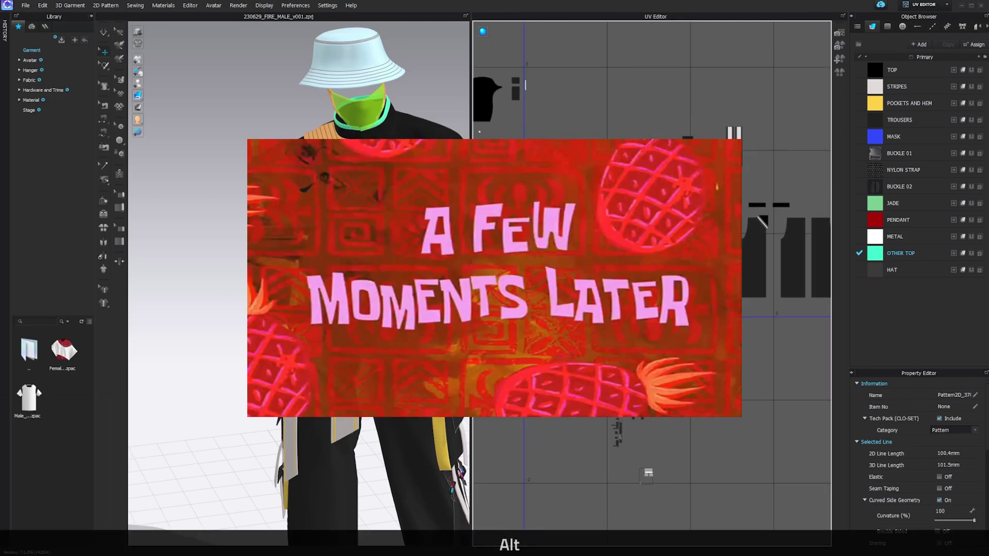
Align a yellow pocket strip in the first tile and move the remaining small nylon strap pieces in beside the buckles
{"action": "scroll", "coordinate": [587, 181], "scroll_direction": "up", "scroll_amount": 8, "text": "alt"}
{"action": "left_click", "coordinate": [749, 278]}
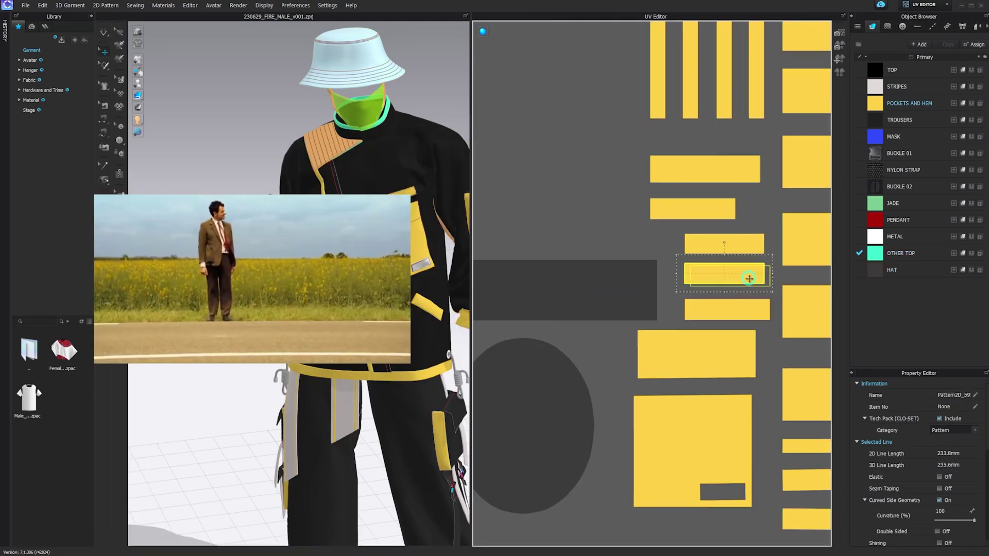
{"action": "scroll", "coordinate": [695, 304], "scroll_direction": "down", "scroll_amount": 10}
{"action": "left_click_drag", "start_coordinate": [739, 462], "coordinate": [688, 279]}
{"action": "scroll", "coordinate": [680, 314], "scroll_direction": "up", "scroll_amount": 9}
{"action": "scroll", "coordinate": [755, 201], "scroll_direction": "down", "scroll_amount": 9}
{"action": "left_click_drag", "start_coordinate": [762, 438], "coordinate": [675, 294]}
{"action": "scroll", "coordinate": [674, 309], "scroll_direction": "up", "scroll_amount": 10}
{"action": "left_click", "coordinate": [729, 178]}
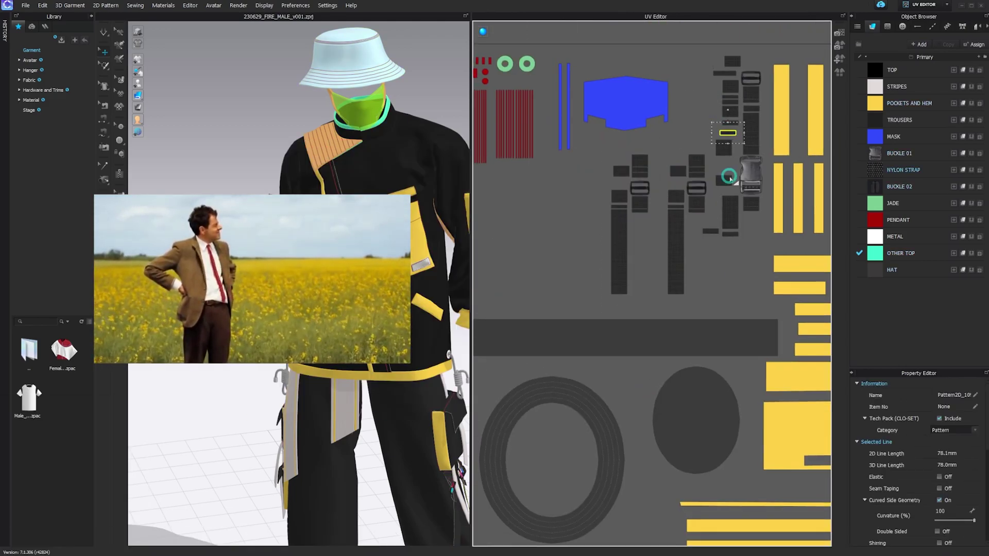
Move two white oval pieces into the first tile, side by side above the blue mask piece
{"action": "scroll", "coordinate": [728, 178], "scroll_direction": "down", "scroll_amount": 11}
{"action": "scroll", "coordinate": [690, 332], "scroll_direction": "up", "scroll_amount": 2}
{"action": "left_click_drag", "start_coordinate": [720, 359], "coordinate": [566, 154]}
{"action": "scroll", "coordinate": [583, 158], "scroll_direction": "up", "scroll_amount": 8}
{"action": "scroll", "coordinate": [608, 232], "scroll_direction": "down", "scroll_amount": 3}
{"action": "left_click_drag", "start_coordinate": [683, 190], "coordinate": [783, 93]}
{"action": "left_click_drag", "start_coordinate": [598, 184], "coordinate": [741, 95]}
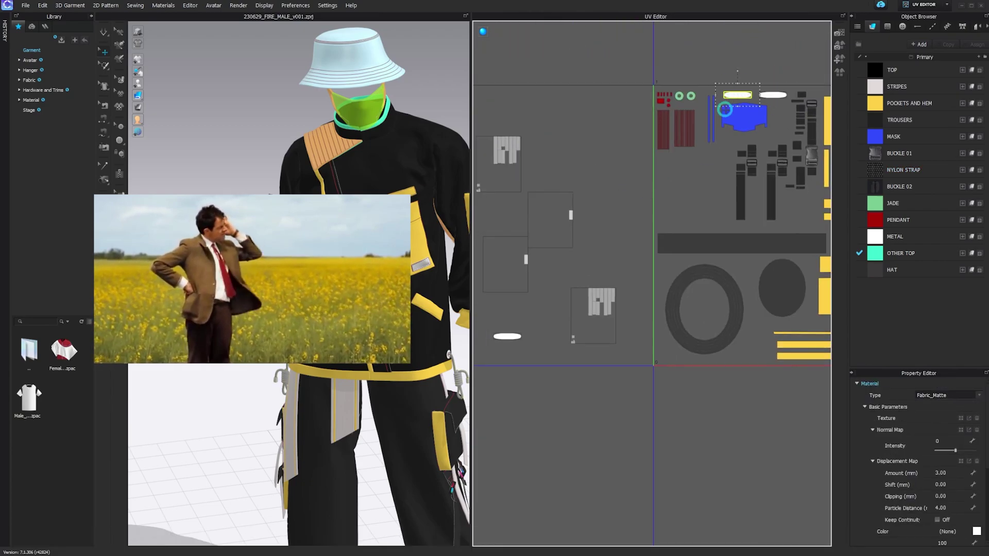
Move the four outlined rectangular pieces into the second tile, arranged two by two
{"action": "left_click_drag", "start_coordinate": [503, 150], "coordinate": [734, 149]}
{"action": "left_click", "coordinate": [621, 292]}
{"action": "scroll", "coordinate": [700, 229], "scroll_direction": "down", "scroll_amount": 2, "text": "alt"}
{"action": "scroll", "coordinate": [605, 201], "scroll_direction": "down", "scroll_amount": 4}
{"action": "left_click_drag", "start_coordinate": [530, 240], "coordinate": [720, 183]}
{"action": "left_click_drag", "start_coordinate": [506, 199], "coordinate": [744, 180]}
{"action": "left_click_drag", "start_coordinate": [484, 221], "coordinate": [721, 213]}
Select the three small stripe pieces around the black sleeves and move them down to the first tile's row
{"action": "scroll", "coordinate": [617, 170], "scroll_direction": "down", "scroll_amount": 4, "text": "alt"}
{"action": "left_click", "coordinate": [613, 173]}
{"action": "left_click", "coordinate": [519, 113], "text": "shift"}
{"action": "left_click", "coordinate": [666, 120], "text": "shift"}
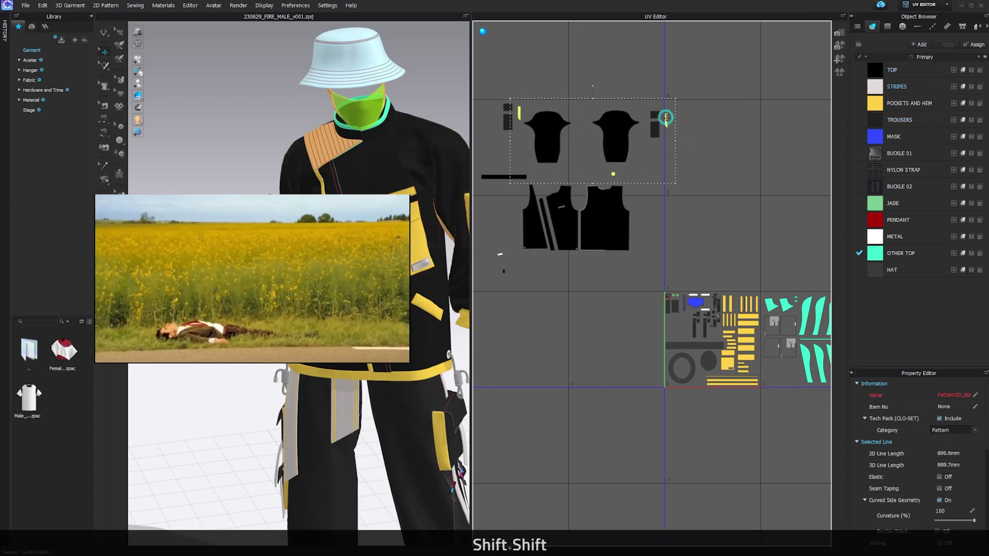
{"action": "left_click_drag", "start_coordinate": [666, 120], "coordinate": [753, 346]}
{"action": "middle_click_drag", "start_coordinate": [772, 309], "coordinate": [524, 253]}
{"action": "left_click_drag", "start_coordinate": [606, 338], "coordinate": [645, 352]}
{"action": "scroll", "coordinate": [636, 254], "scroll_direction": "up", "scroll_amount": 1, "text": "alt"}
{"action": "key", "text": "ctrl+z"}
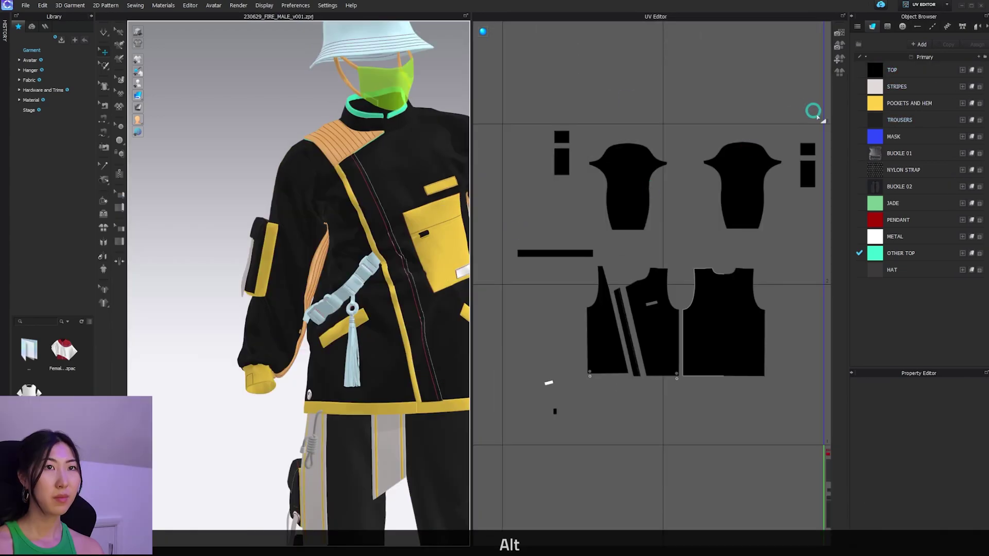
Change the TOP fabric's color to purple 4C0BA2
{"action": "middle_click_drag", "start_coordinate": [367, 197], "coordinate": [281, 194], "text": "alt"}
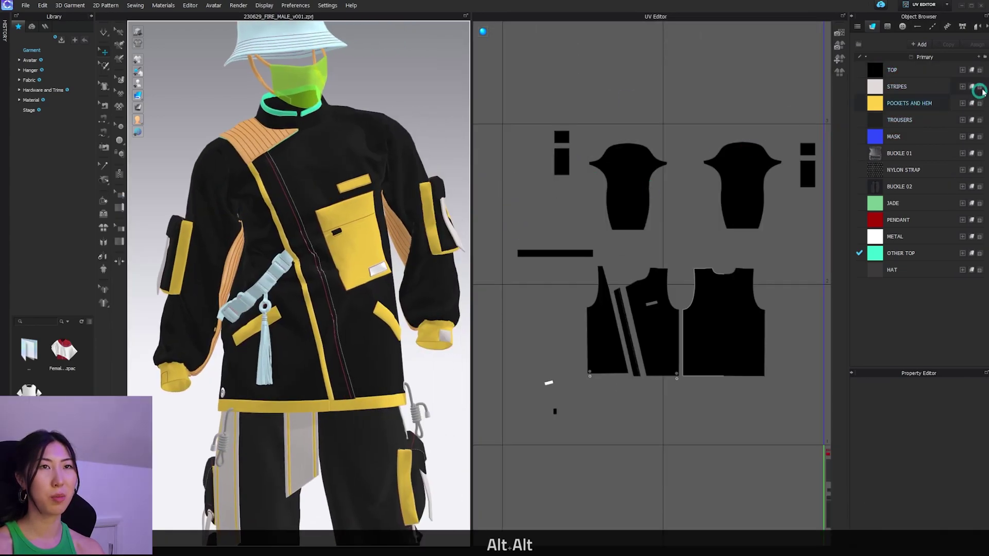
{"action": "left_click", "coordinate": [867, 77]}
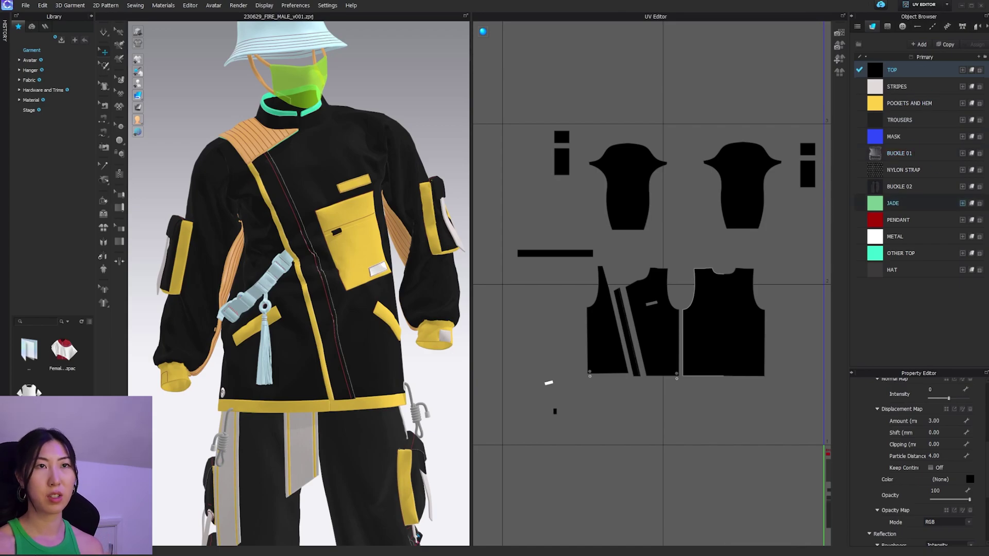
{"action": "left_click", "coordinate": [968, 479]}
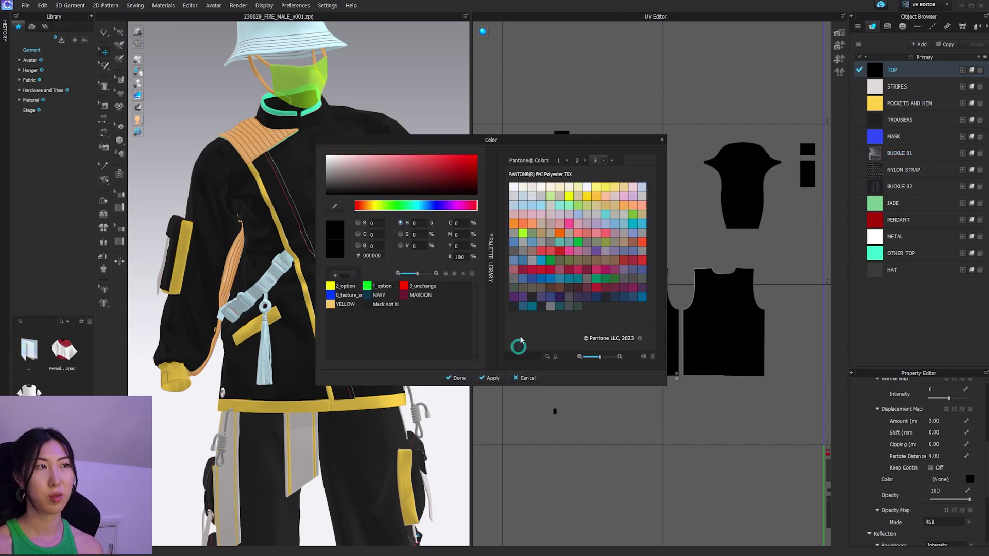
{"action": "left_click_drag", "start_coordinate": [449, 209], "coordinate": [469, 173]}
{"action": "left_click_drag", "start_coordinate": [446, 206], "coordinate": [447, 206]}
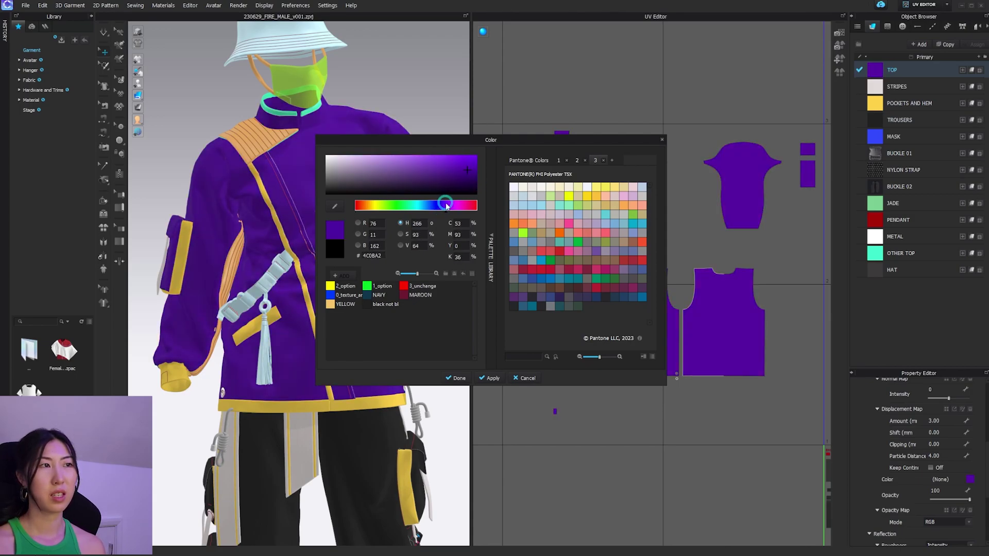
{"action": "left_click", "coordinate": [458, 377]}
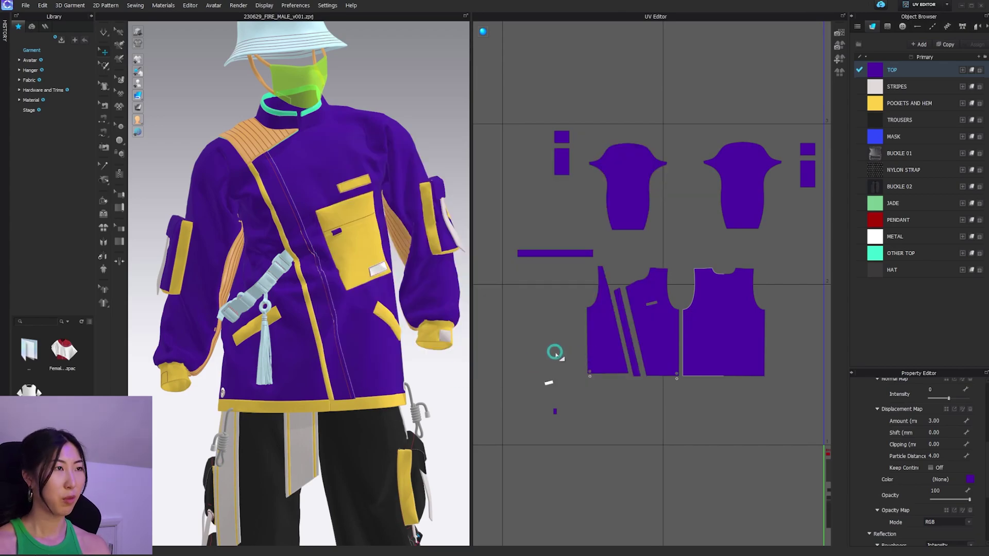
Nudge the small TOP piece, the sleeve beside it and the long narrow strip to even out the spacing in the TOP tile
{"action": "scroll", "coordinate": [395, 334], "scroll_direction": "down", "scroll_amount": 6}
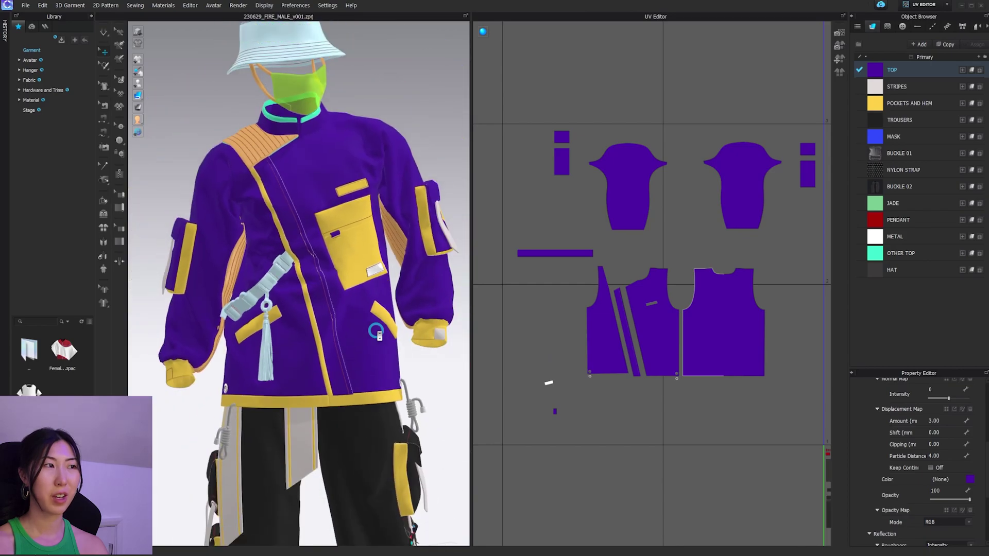
{"action": "key", "text": "alt"}
{"action": "right_click_drag", "start_coordinate": [377, 334], "coordinate": [316, 318]}
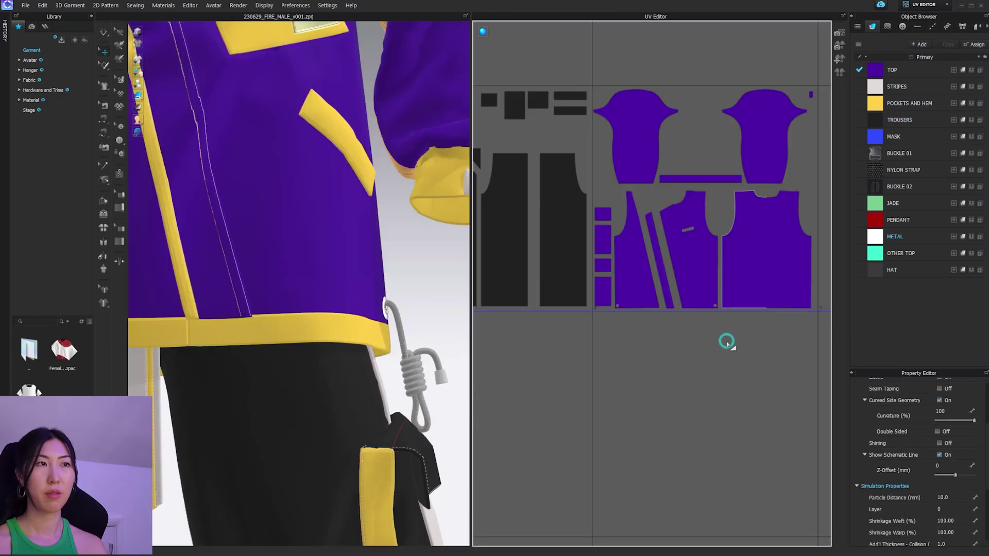
{"action": "left_click", "coordinate": [699, 133]}
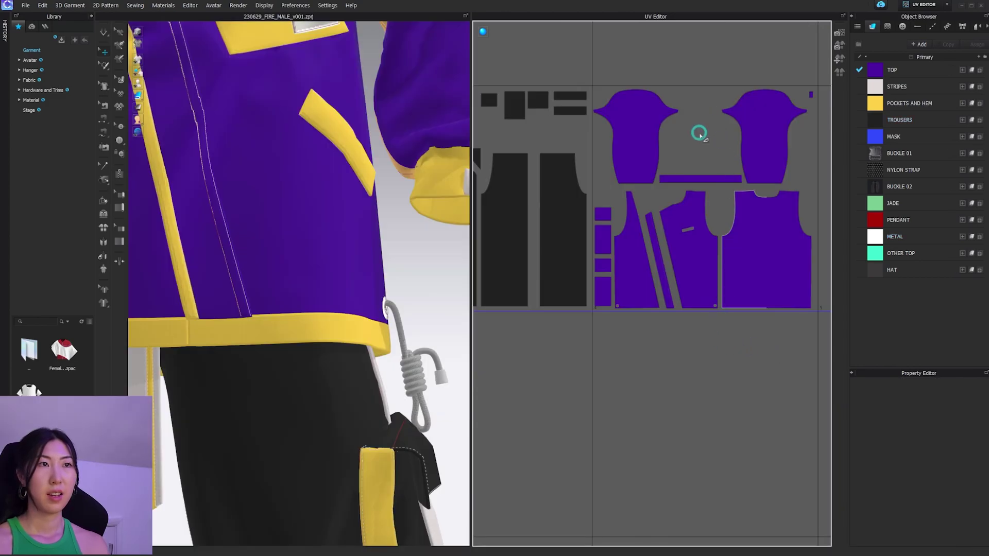
{"action": "left_click", "coordinate": [811, 95]}
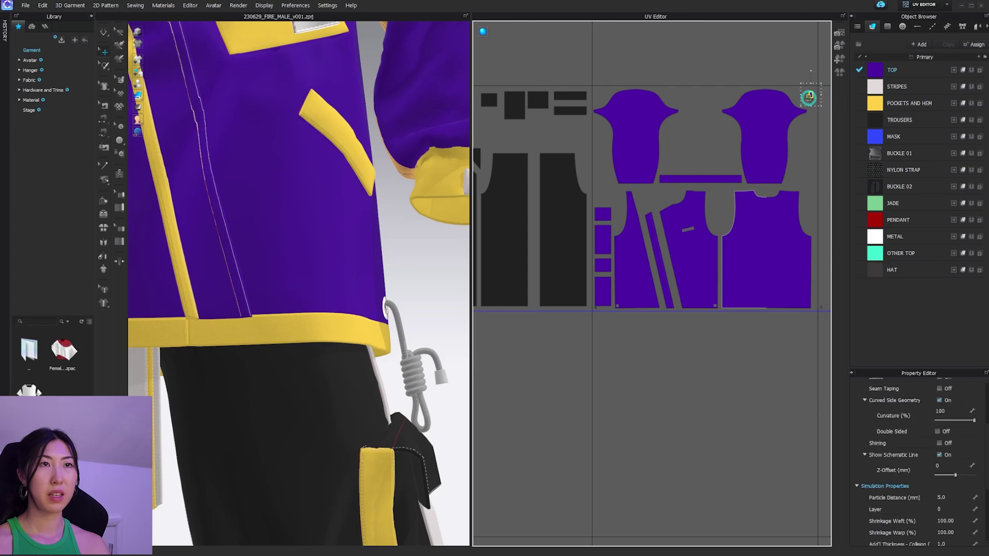
{"action": "left_click", "coordinate": [778, 134]}
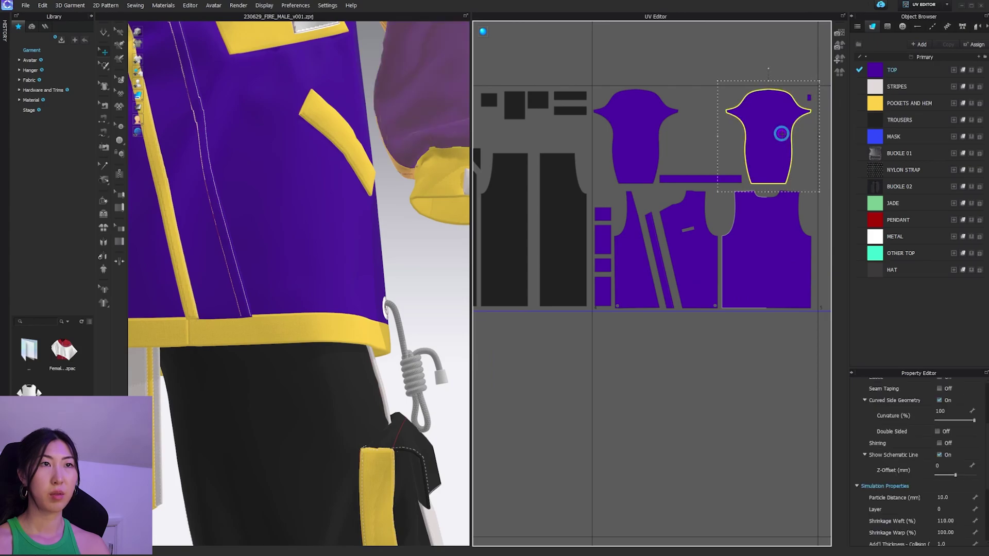
{"action": "left_click", "coordinate": [692, 181]}
{"action": "left_click", "coordinate": [625, 144]}
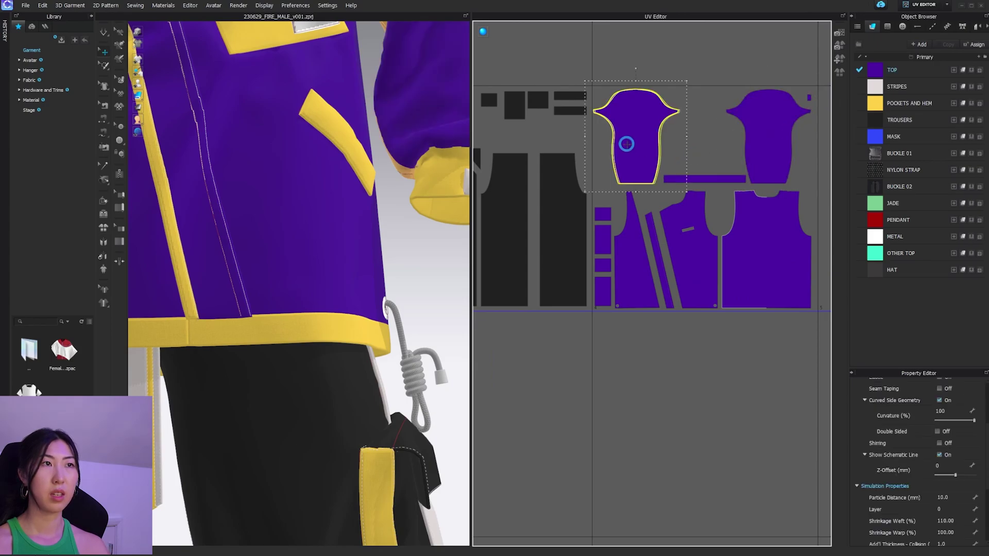
{"action": "scroll", "coordinate": [635, 150], "scroll_direction": "down", "scroll_amount": 2}
{"action": "left_click", "coordinate": [646, 334]}
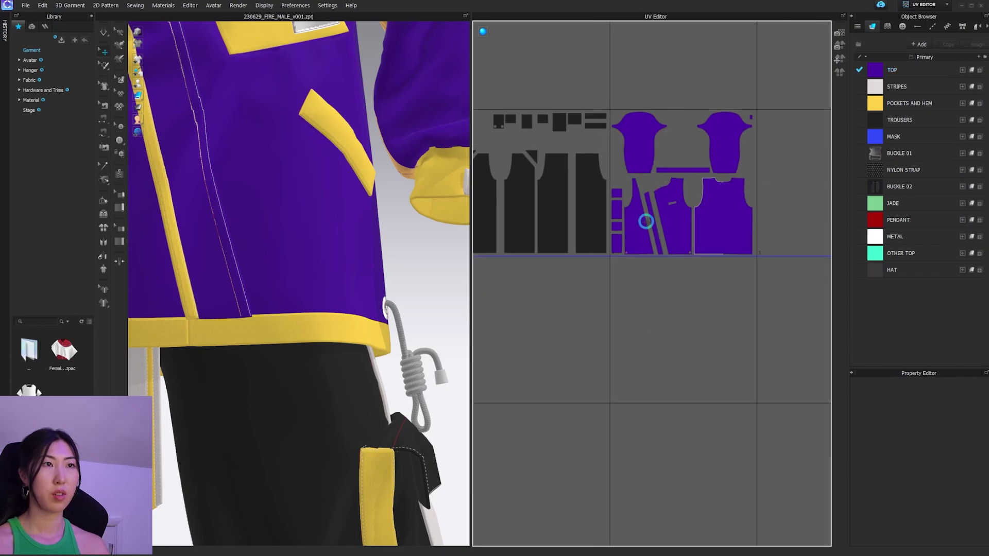
Review the row of UV tiles from the TOP and TROUSERS pieces back through the first tile to the stripes
{"action": "left_click", "coordinate": [650, 223]}
{"action": "middle_click_drag", "start_coordinate": [604, 290], "coordinate": [759, 287], "text": "alt"}
{"action": "middle_click_drag", "start_coordinate": [628, 265], "coordinate": [645, 308], "text": "alt"}
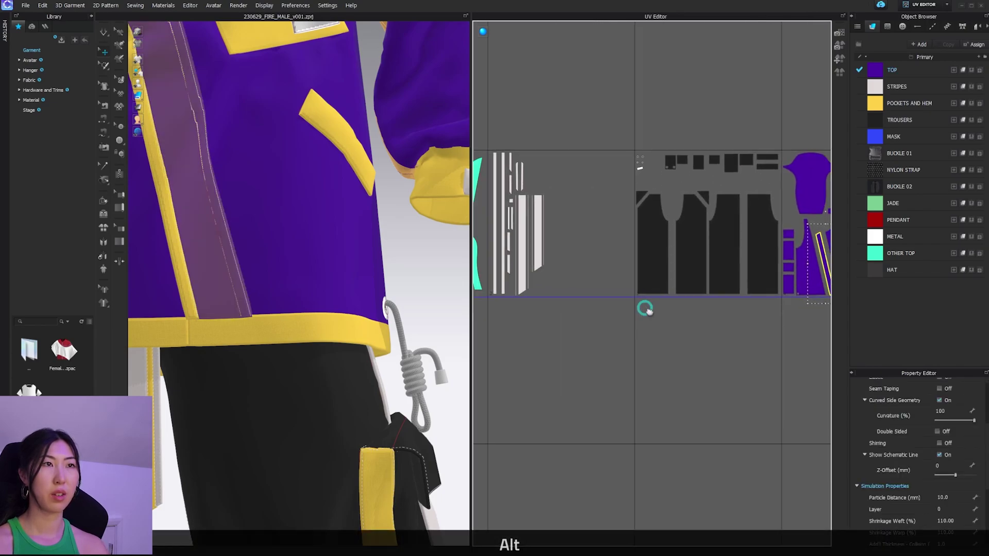
{"action": "left_click", "coordinate": [707, 251]}
{"action": "middle_click_drag", "start_coordinate": [605, 280], "coordinate": [764, 290], "text": "alt"}
{"action": "middle_click_drag", "start_coordinate": [654, 292], "coordinate": [756, 296], "text": "alt"}
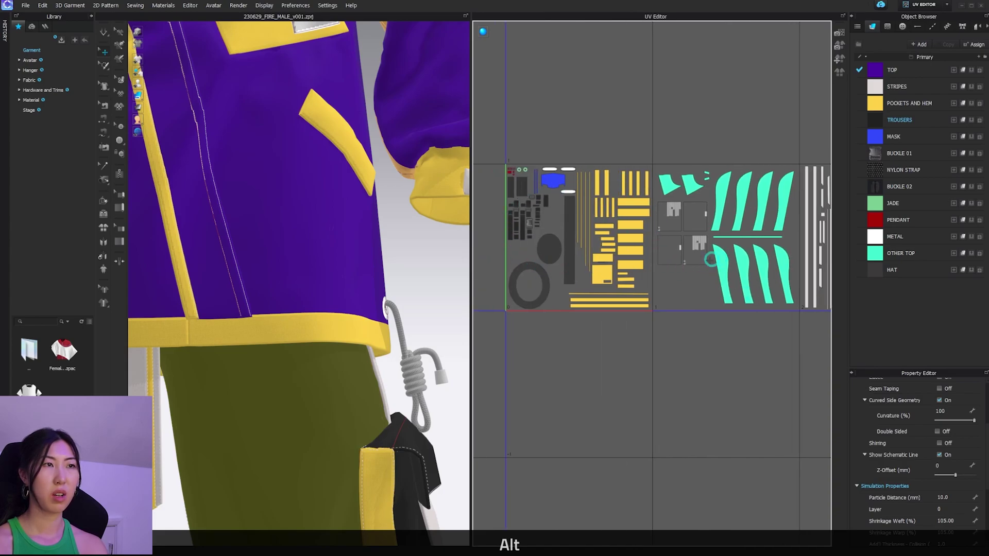
{"action": "middle_click_drag", "start_coordinate": [711, 259], "coordinate": [722, 286], "text": "alt"}
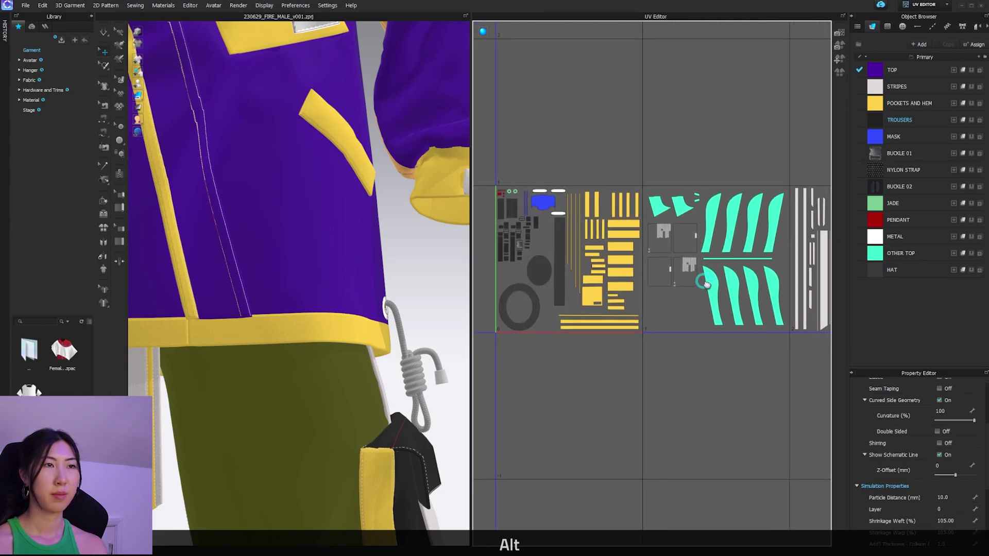
{"action": "scroll", "coordinate": [721, 287], "scroll_direction": "down", "scroll_amount": 5}
{"action": "mouse_move", "coordinate": [706, 311]}
{"action": "middle_mouse_down", "text": "alt"}
{"action": "mouse_move", "coordinate": [673, 311]}
{"action": "mouse_move", "coordinate": [690, 312]}
{"action": "middle_mouse_up", "text": "alt"}
{"action": "left_click", "coordinate": [658, 313]}
{"action": "scroll", "coordinate": [628, 300], "scroll_direction": "up", "scroll_amount": 5}
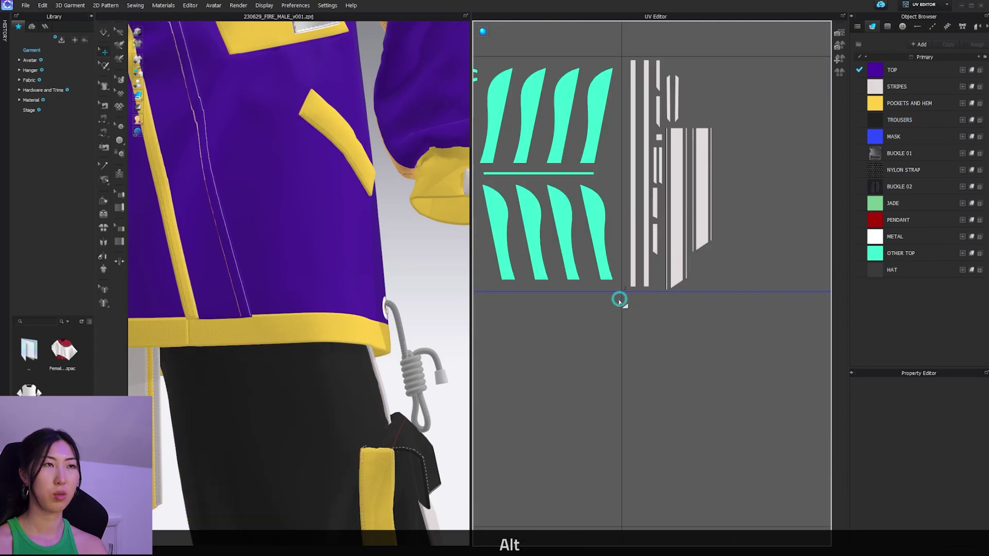
{"action": "middle_click_drag", "start_coordinate": [563, 302], "coordinate": [672, 340], "text": "alt"}
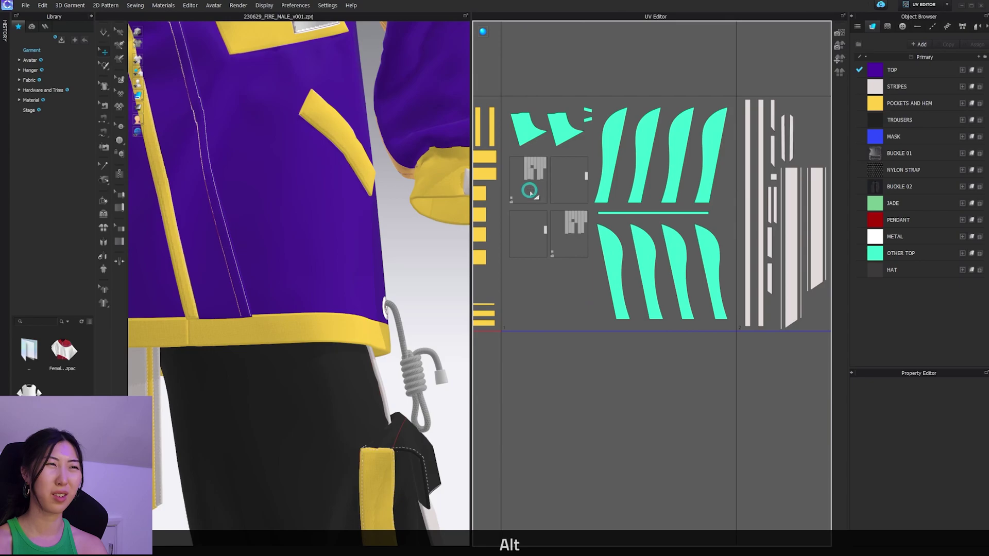
Inspect the outlined rectangular pieces in the second tile and the complete row of UV tiles
{"action": "left_click", "coordinate": [585, 239]}
{"action": "left_click", "coordinate": [537, 227]}
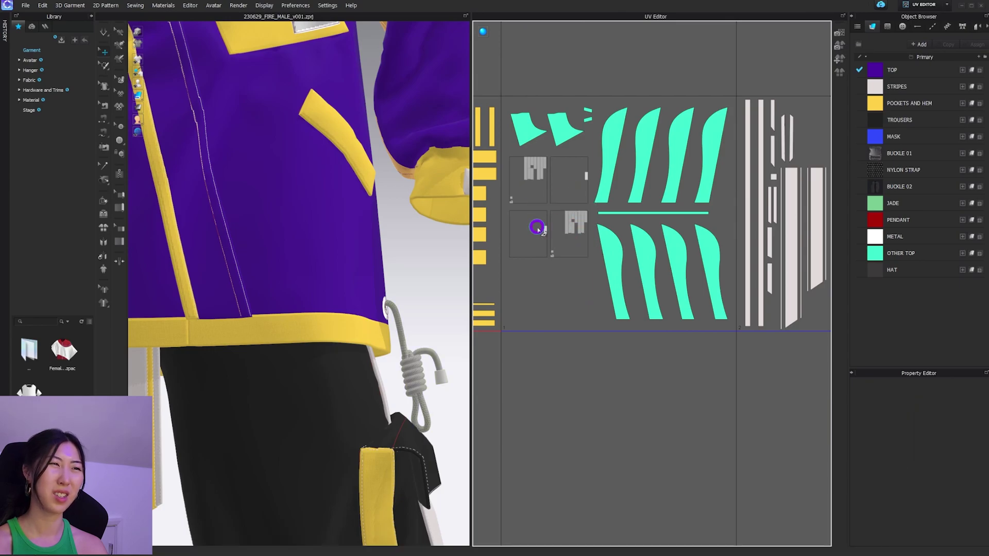
{"action": "left_click", "coordinate": [540, 230]}
{"action": "left_click", "coordinate": [545, 176]}
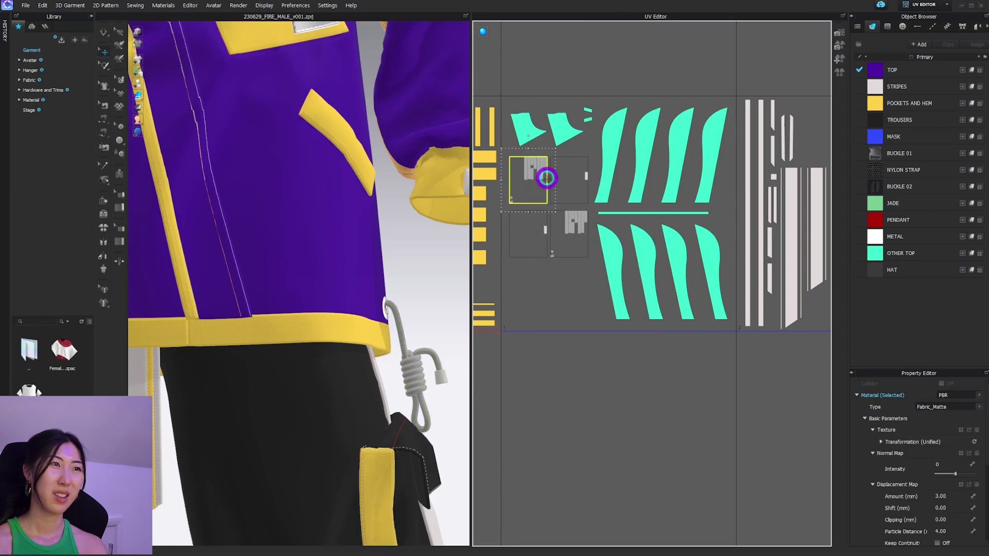
{"action": "left_click", "coordinate": [582, 181]}
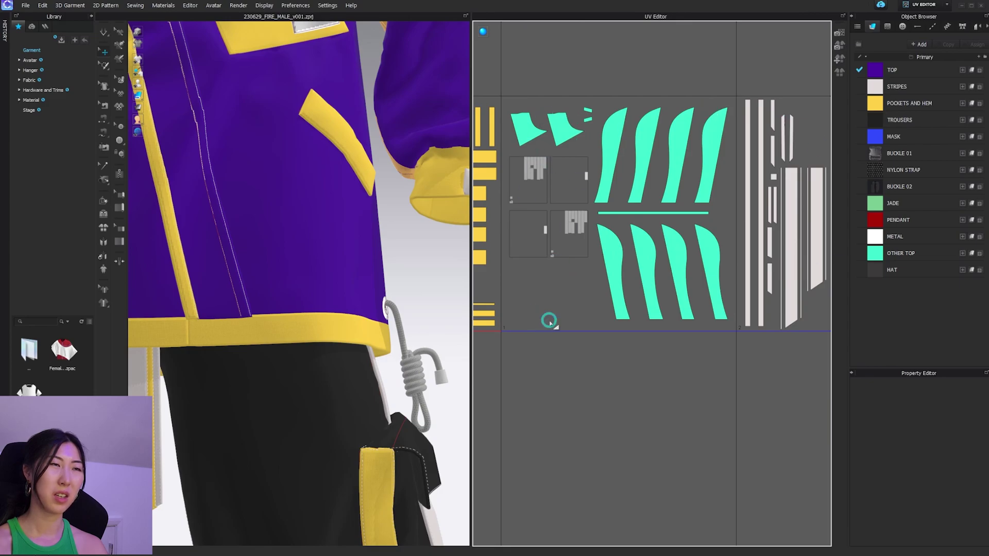
{"action": "scroll", "coordinate": [587, 268], "scroll_direction": "down", "scroll_amount": 4}
{"action": "scroll", "coordinate": [667, 268], "scroll_direction": "down", "scroll_amount": 3}
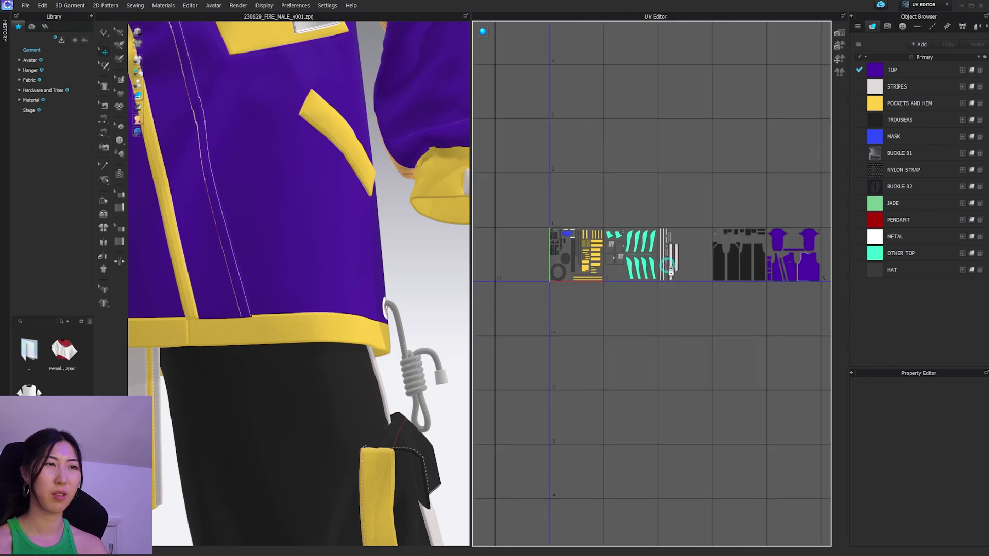
{"action": "middle_click_drag", "start_coordinate": [729, 310], "coordinate": [691, 325], "text": "alt"}
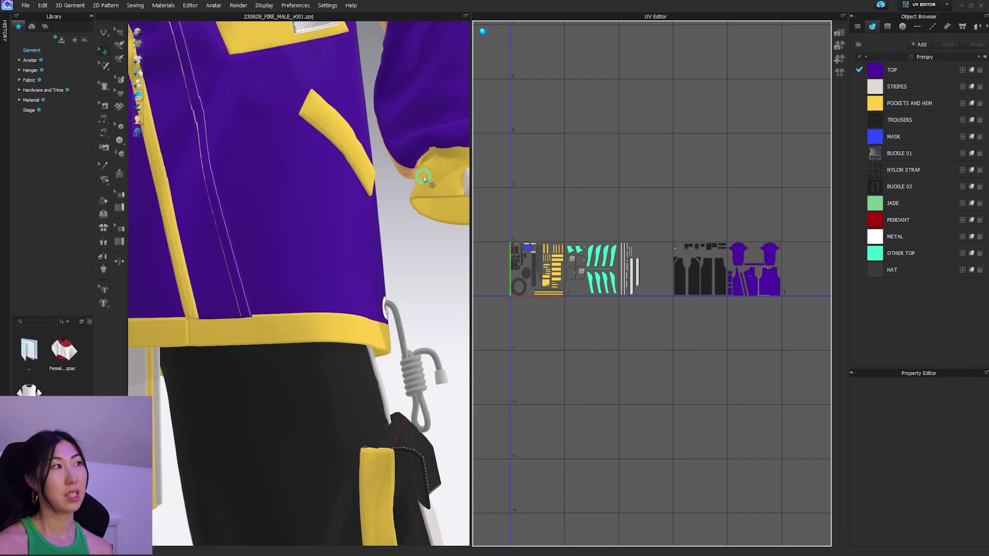
{"action": "left_click", "coordinate": [24, 7]}
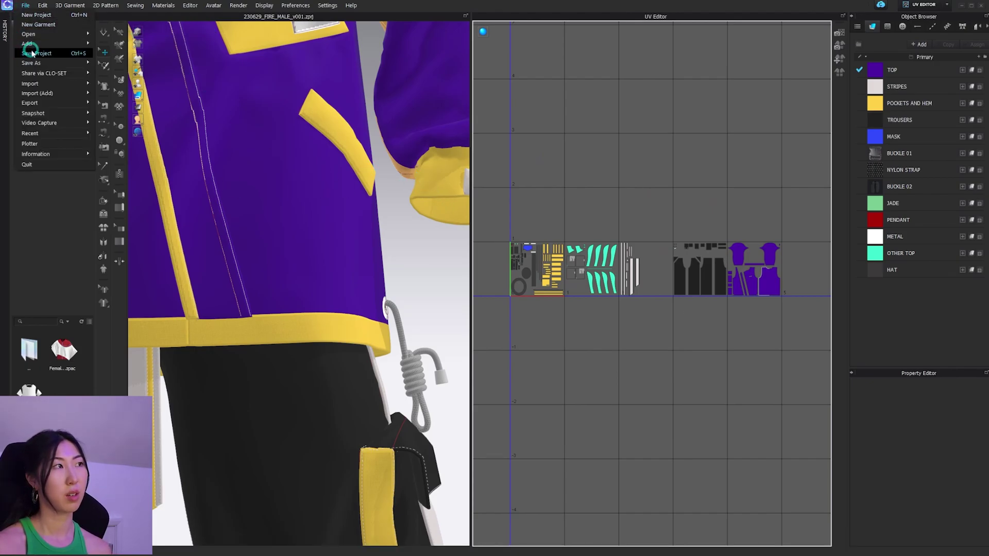
{"action": "left_click", "coordinate": [1, 64]}
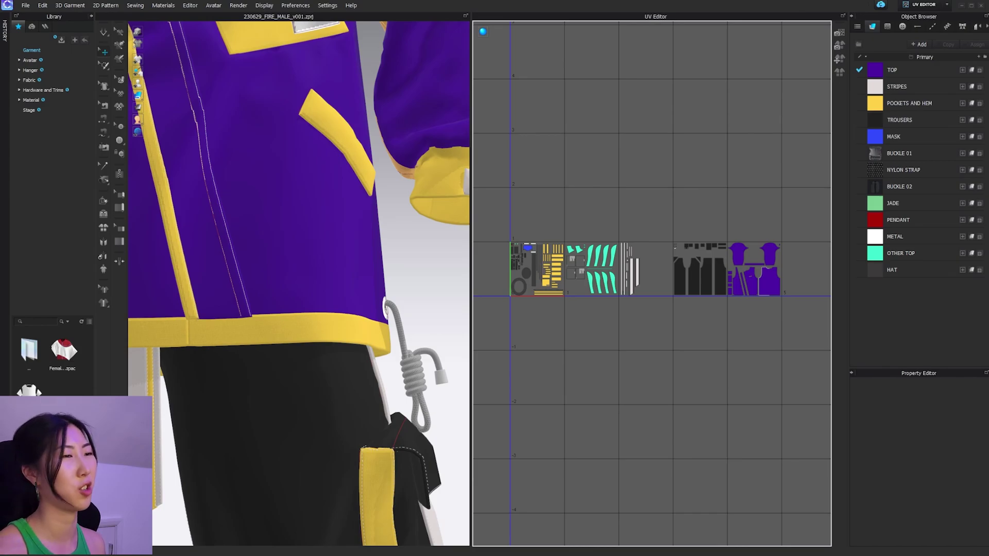
{"action": "left_click", "coordinate": [27, 6]}
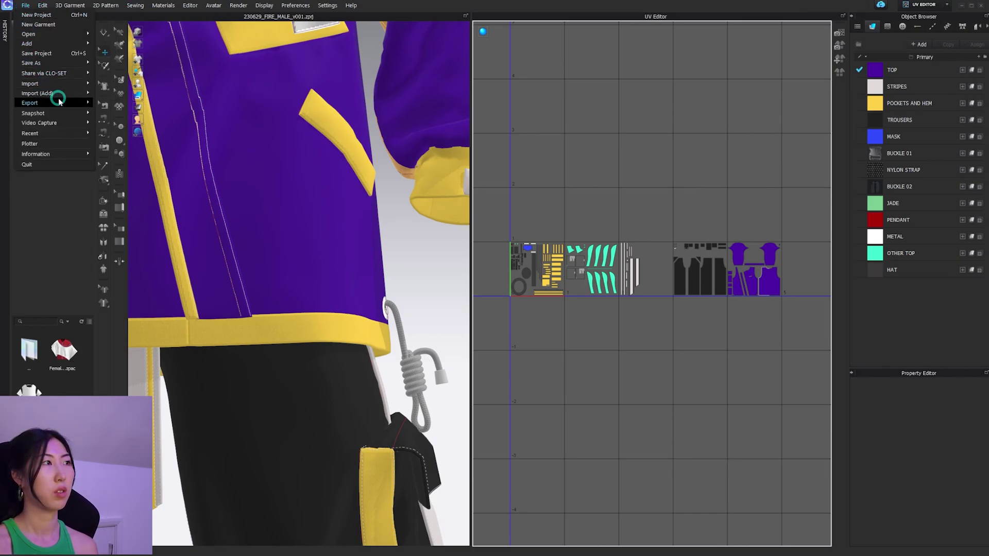
{"action": "mouse_move", "coordinate": [61, 102]}
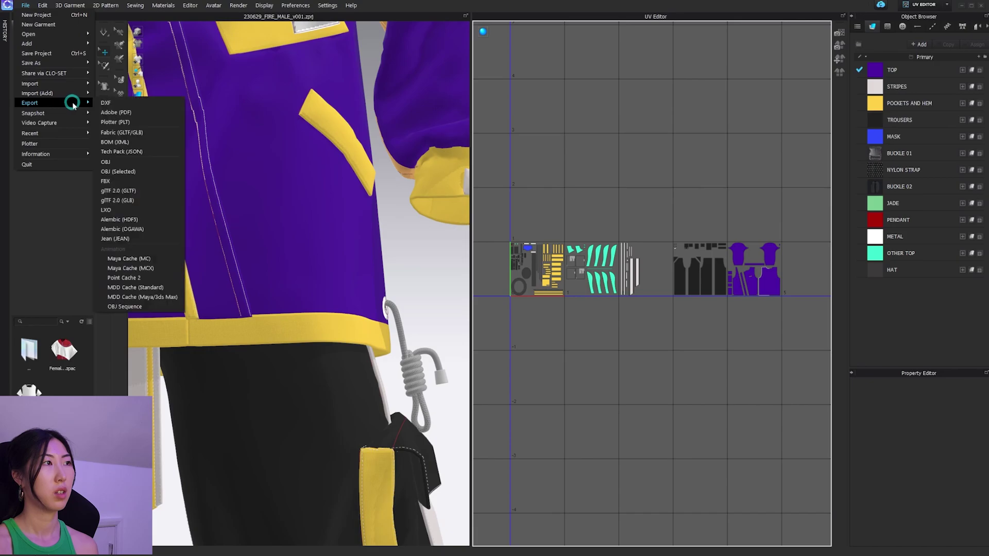
{"action": "left_click", "coordinate": [137, 171]}
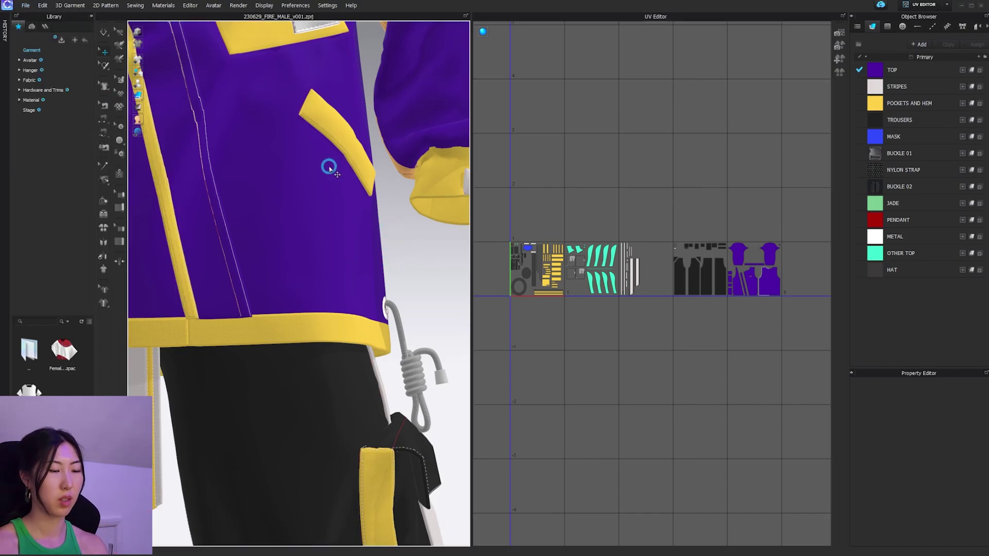
Switch the 3D garment to the display without fabric thickness and inspect the strap, shoulder panel and collar
{"action": "middle_click_drag", "start_coordinate": [344, 204], "coordinate": [369, 233], "text": "alt"}
{"action": "middle_click_drag", "start_coordinate": [242, 114], "coordinate": [406, 371], "text": "alt"}
{"action": "left_click_drag", "start_coordinate": [360, 257], "coordinate": [292, 380], "text": "alt"}
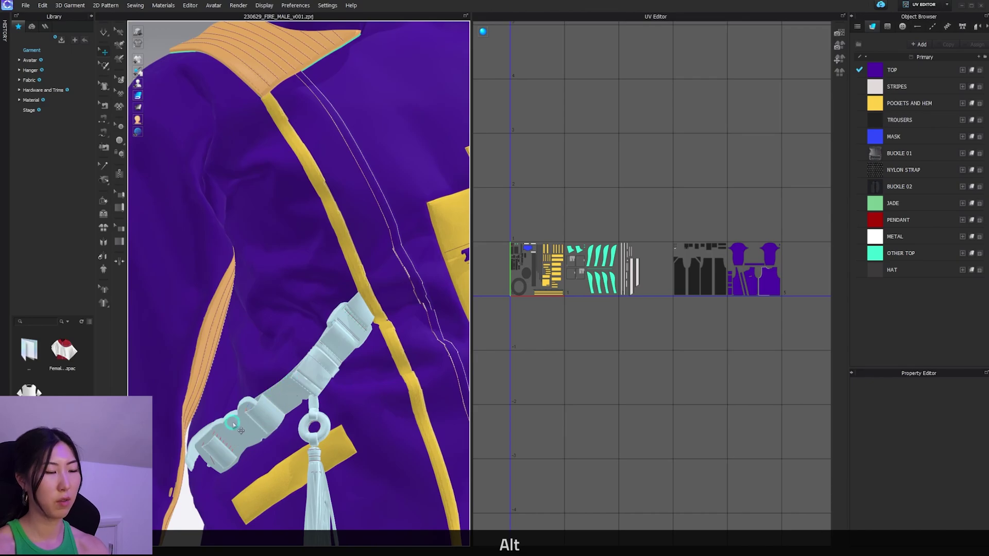
{"action": "key", "text": "alt+2"}
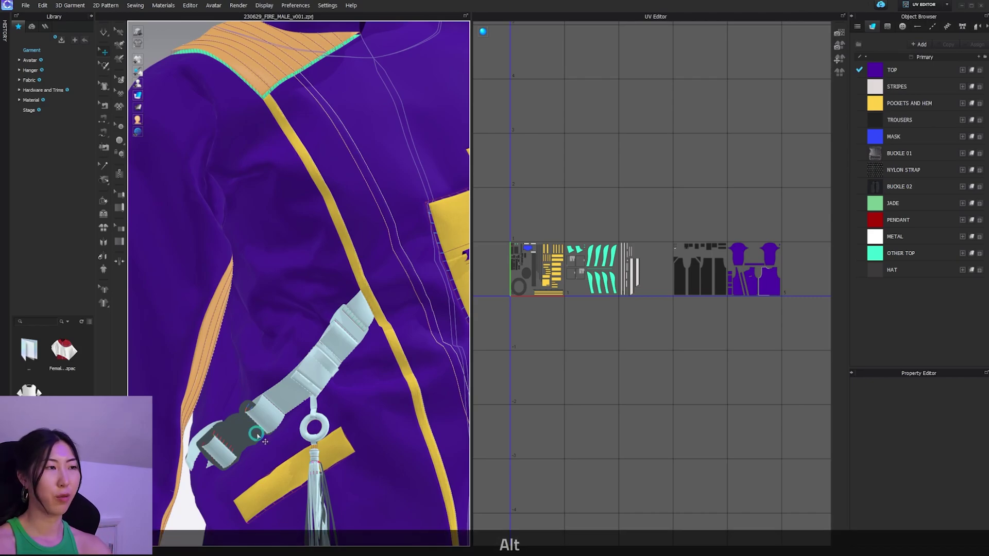
{"action": "left_click_drag", "start_coordinate": [258, 435], "coordinate": [292, 457], "text": "alt"}
{"action": "middle_click_drag", "start_coordinate": [315, 324], "coordinate": [316, 359], "text": "alt"}
{"action": "right_click_drag", "start_coordinate": [317, 359], "coordinate": [298, 404], "text": "alt"}
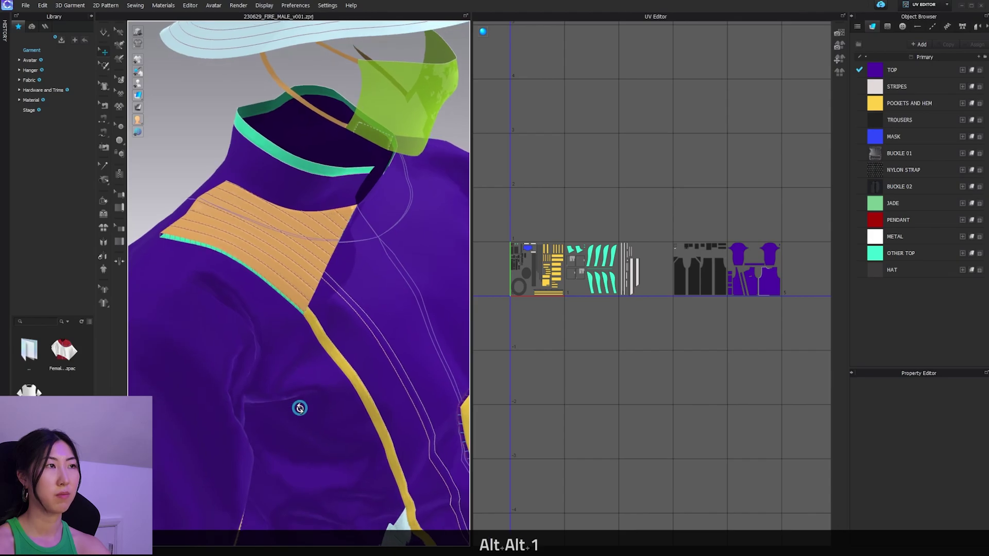
Switch the 3D garment back to the display with fabric thickness and inspect the collar and the jacket front
{"action": "key", "text": "alt+1"}
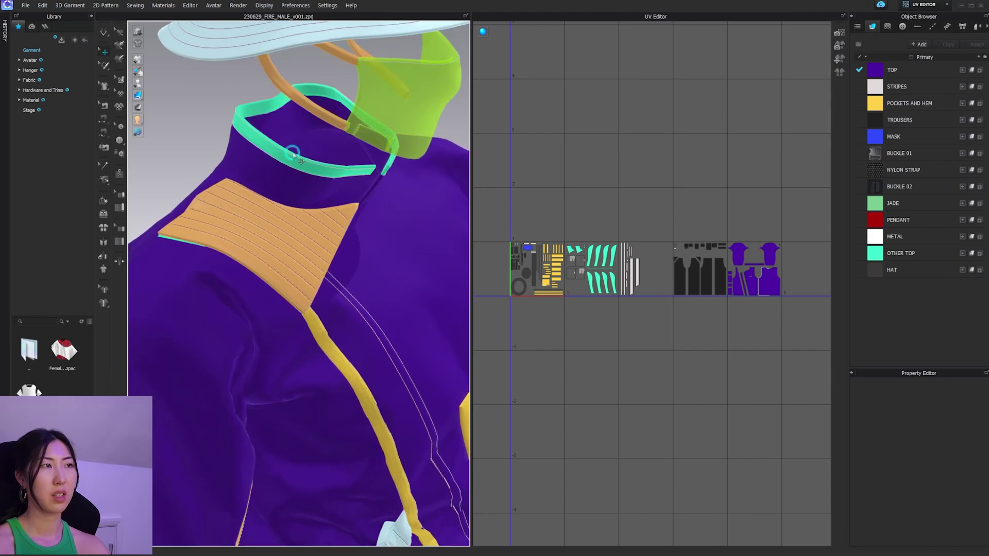
{"action": "right_click_drag", "start_coordinate": [393, 227], "coordinate": [368, 373], "text": "alt"}
{"action": "middle_click_drag", "start_coordinate": [400, 420], "coordinate": [317, 267], "text": "alt"}
{"action": "left_click_drag", "start_coordinate": [350, 329], "coordinate": [321, 332], "text": "alt"}
{"action": "mouse_move", "coordinate": [321, 332]}
{"action": "right_mouse_down", "text": "alt"}
{"action": "mouse_move", "coordinate": [312, 323]}
{"action": "mouse_move", "coordinate": [336, 330]}
{"action": "right_mouse_up", "text": "alt"}
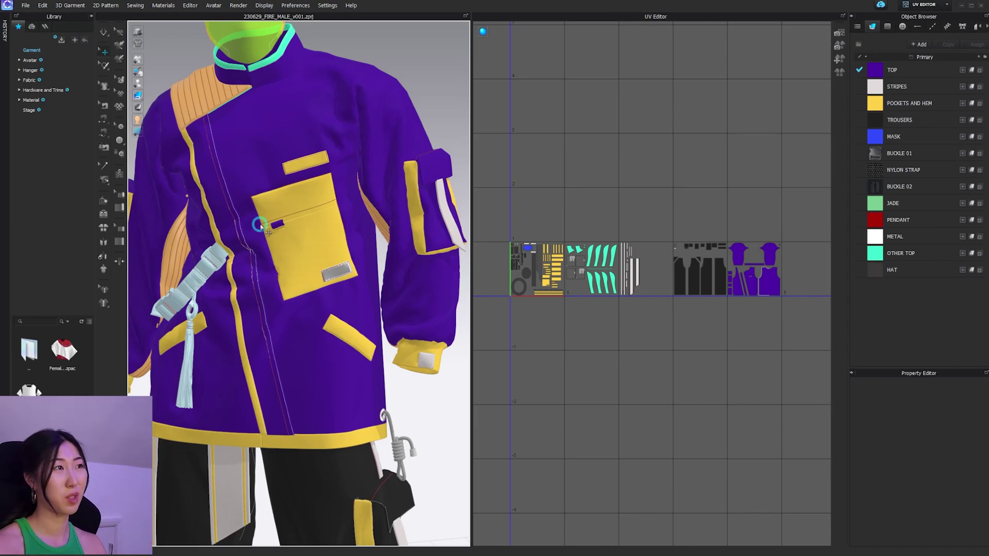
Export the garment as a single thick OBJ with unified UV coordinates, a 2048-pixel diffuse map, mm scale and absolute texture image file paths
{"action": "left_click", "coordinate": [25, 8]}
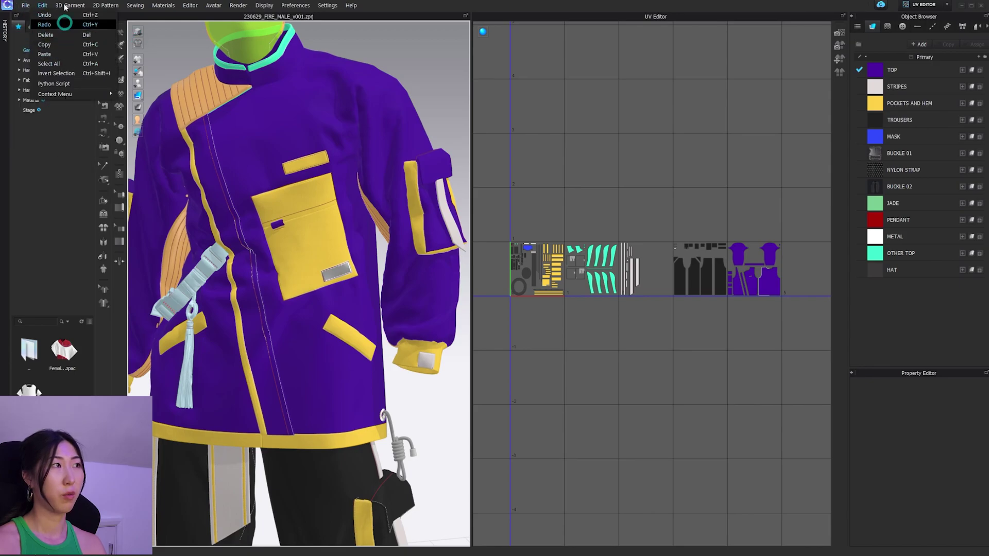
{"action": "left_click", "coordinate": [60, 103]}
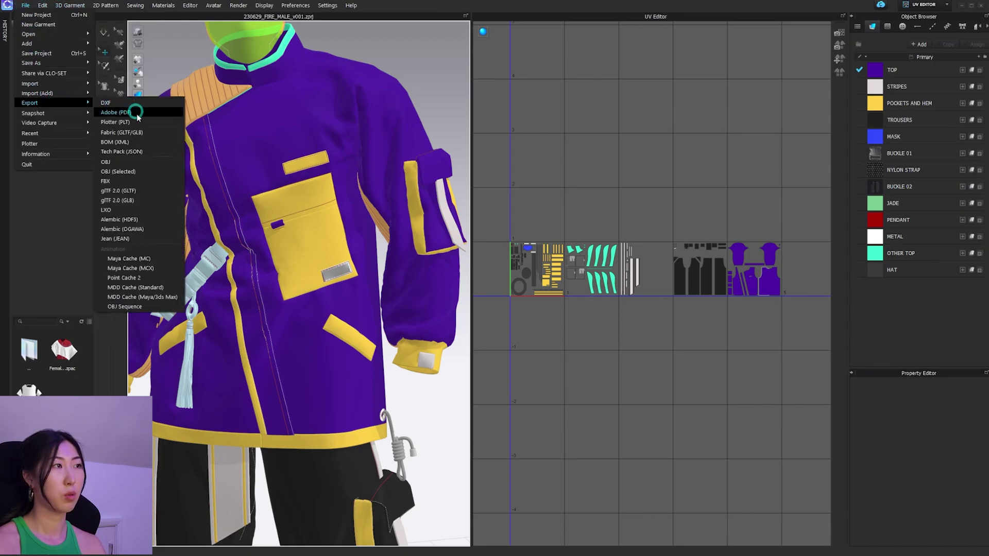
{"action": "left_click", "coordinate": [152, 170]}
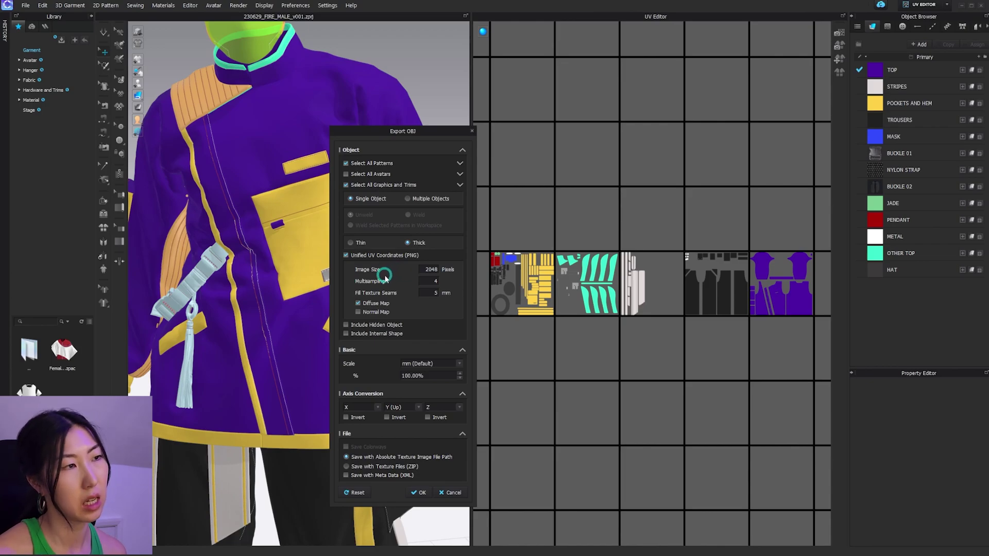
{"action": "left_click", "coordinate": [459, 365]}
{"action": "left_click", "coordinate": [459, 364]}
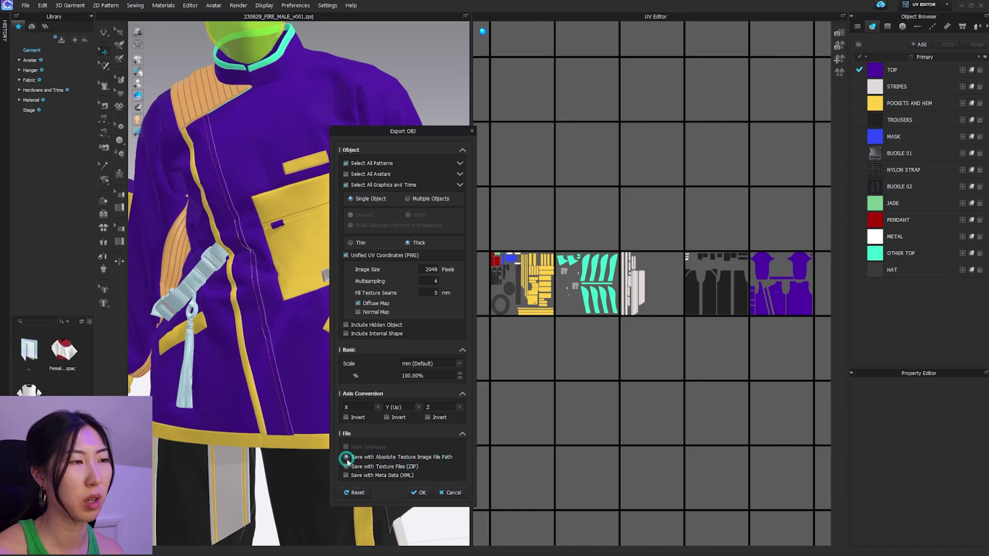
{"action": "left_click", "coordinate": [422, 493]}
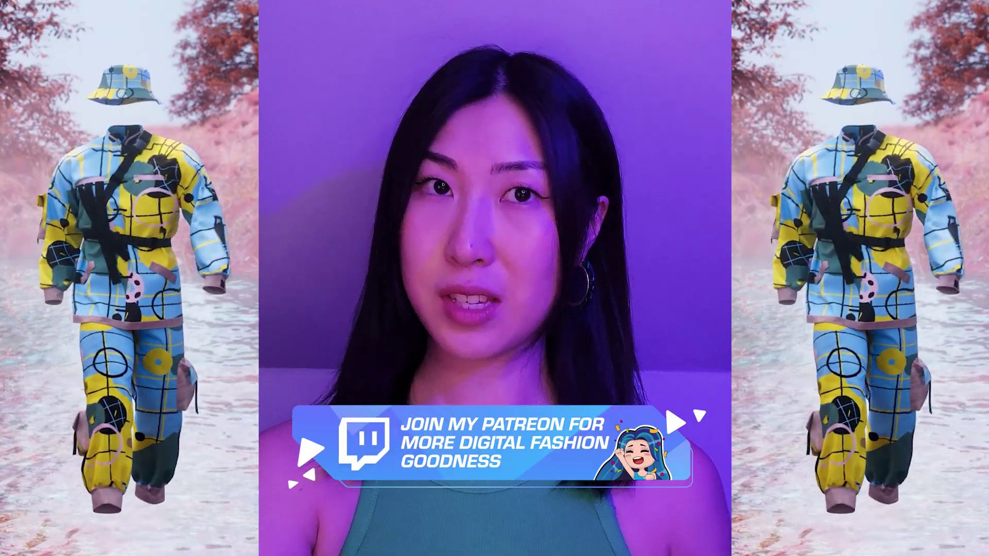